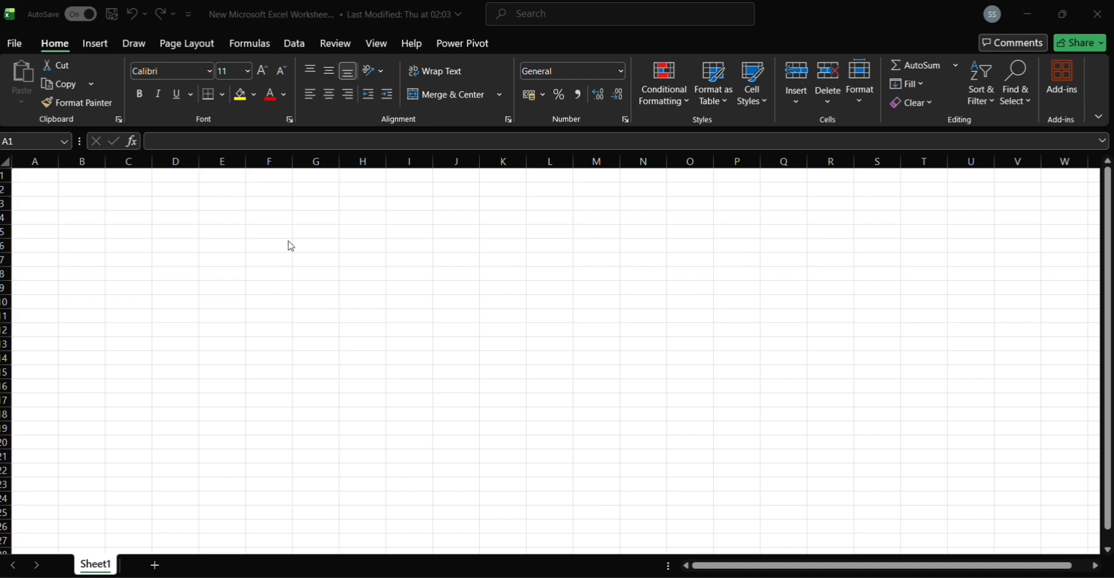
Merge and center cells A1:F1 across the first row of the sheet
left_click(39, 178)
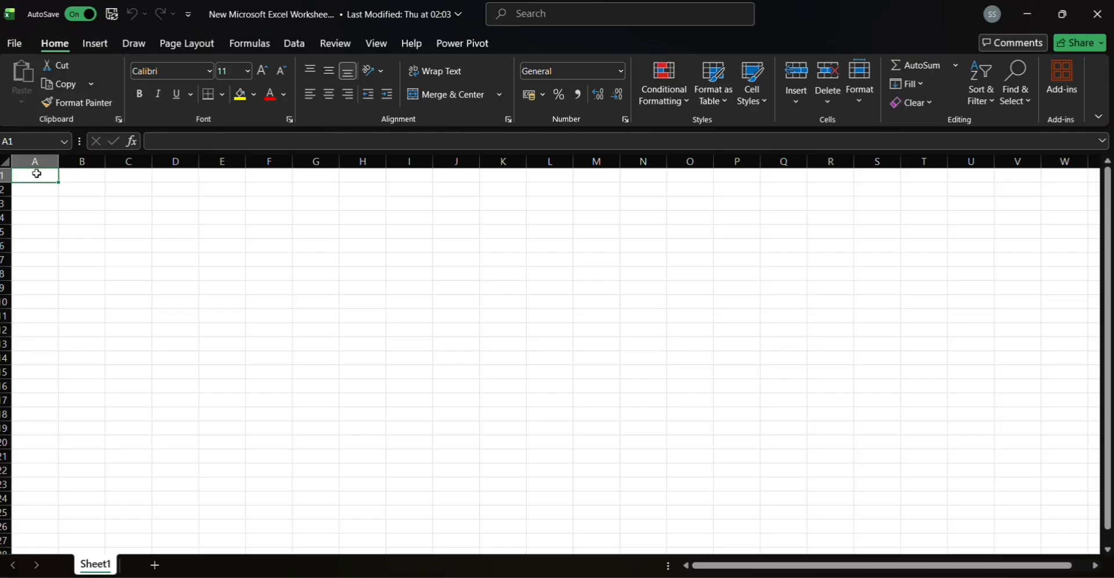
left_click_drag(39, 178, 281, 207)
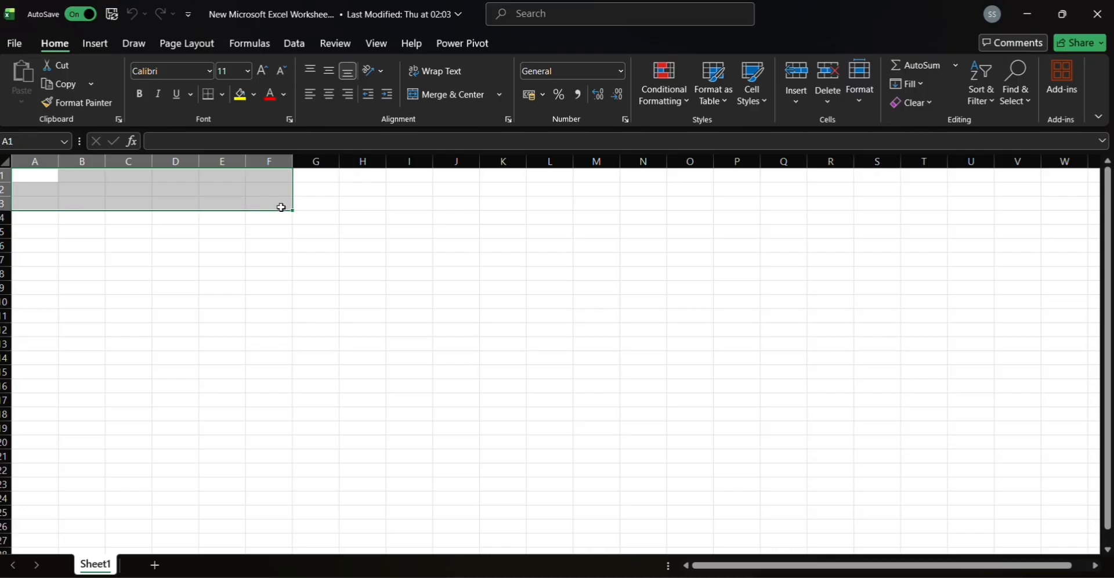
left_click(248, 75)
left_click_drag(293, 210, 293, 185)
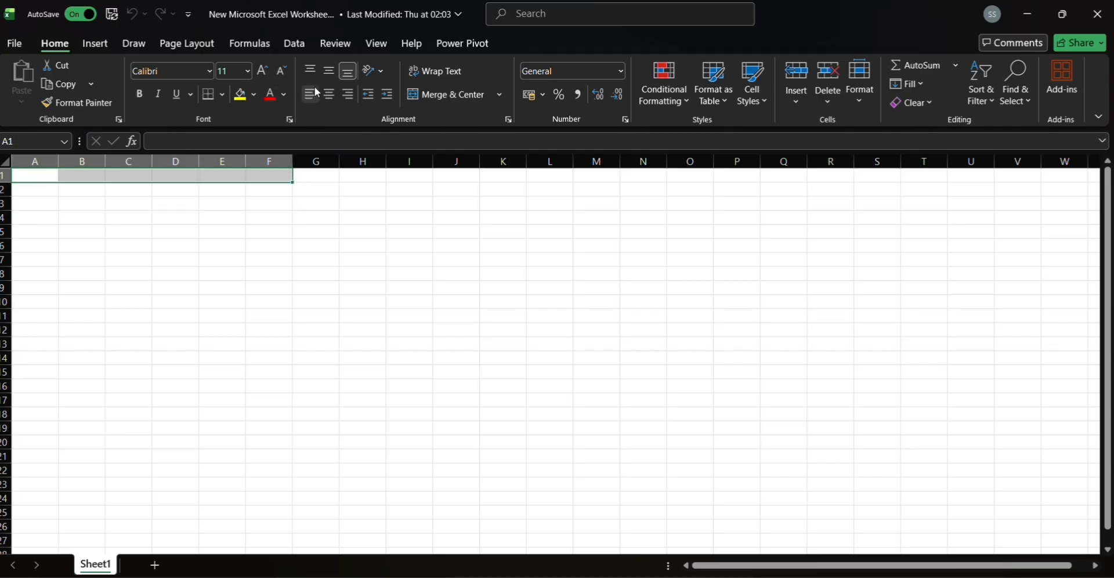
left_click(501, 95)
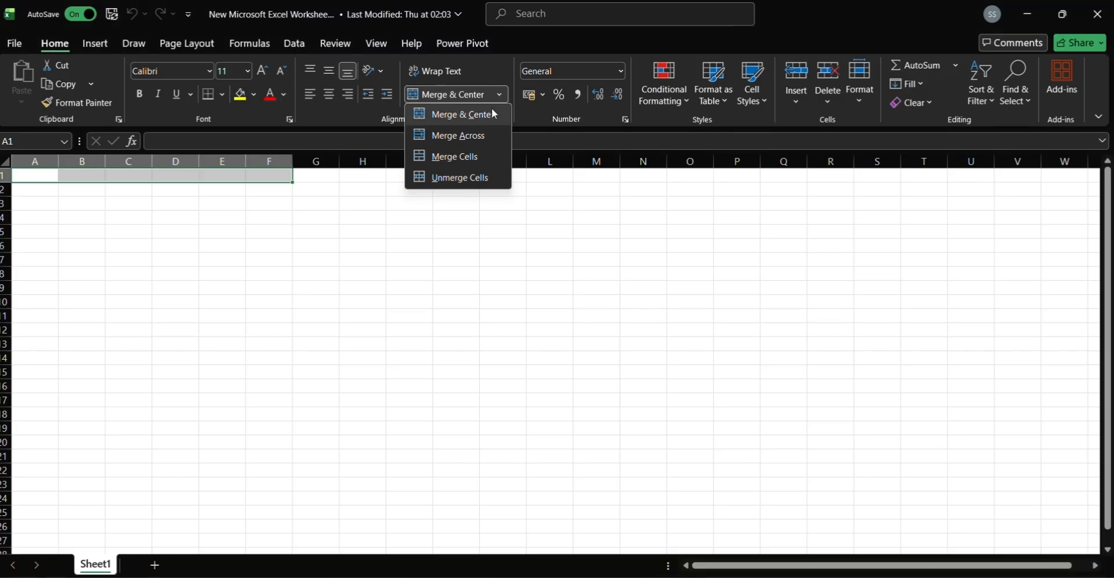
left_click(489, 114)
Merge and center cells A2:F2 and, as a separate merged row, cells A3:F3
left_click(36, 190)
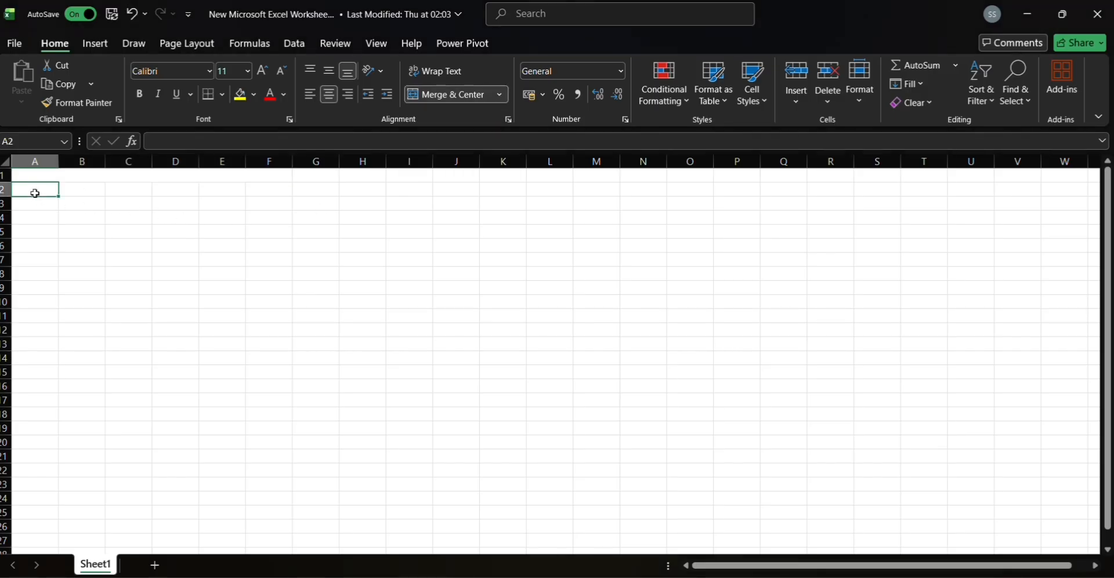
left_click_drag(57, 197, 285, 192)
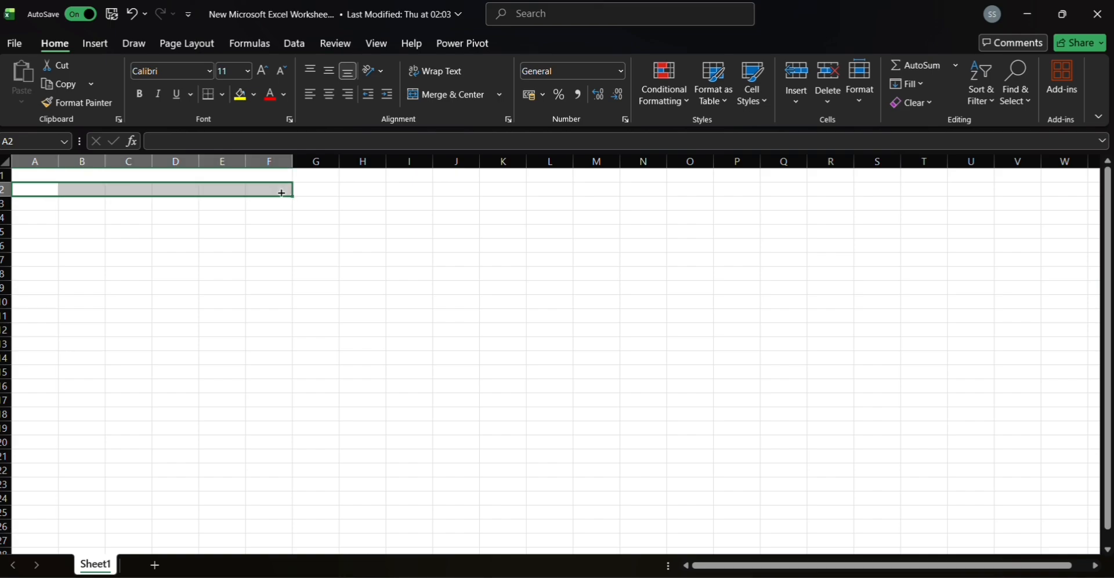
left_click(501, 93)
left_click(486, 113)
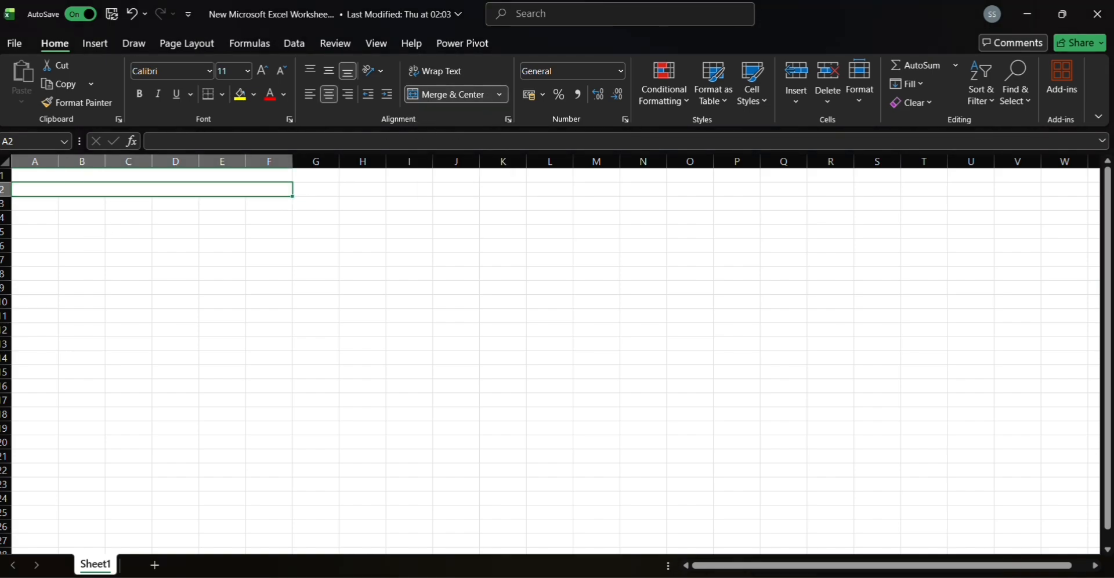
left_click_drag(25, 203, 257, 203)
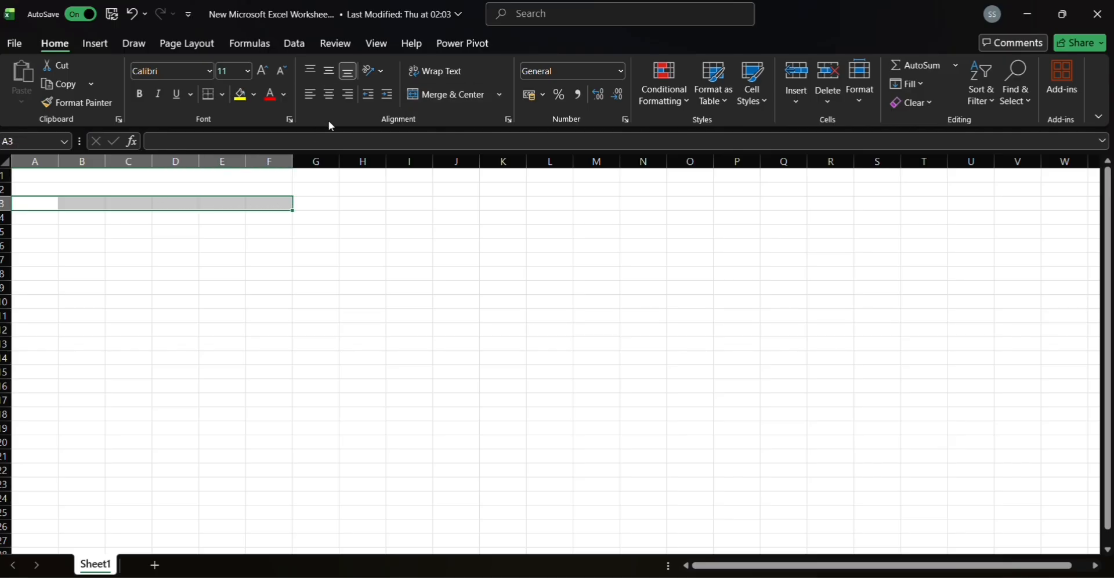
left_click(498, 94)
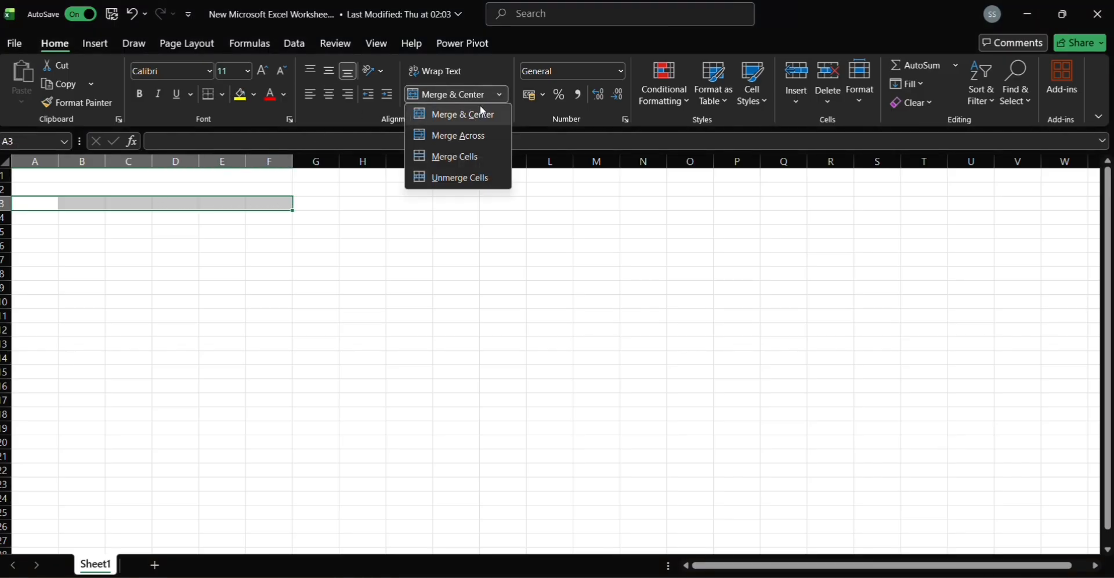
left_click(478, 112)
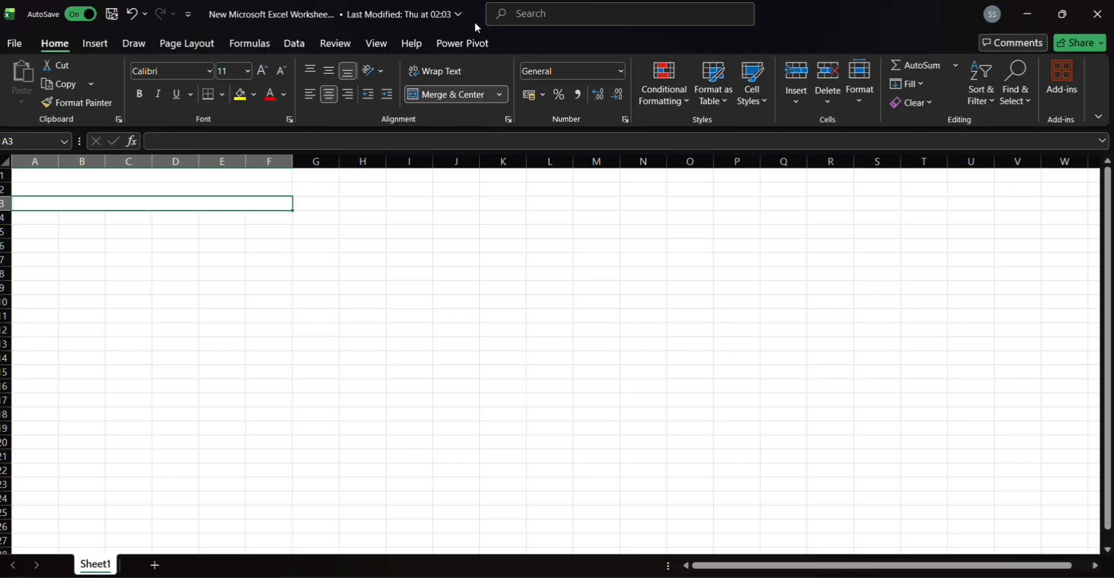
Enter the company name VISHAL TECH PVT.LTD in the merged first row
left_click(159, 173)
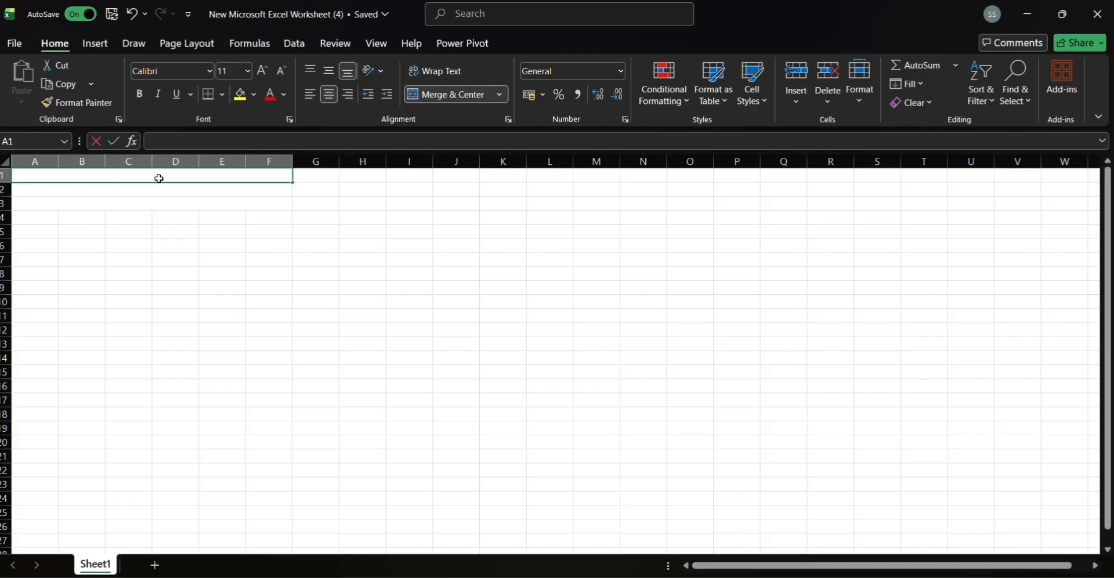
type("VI")
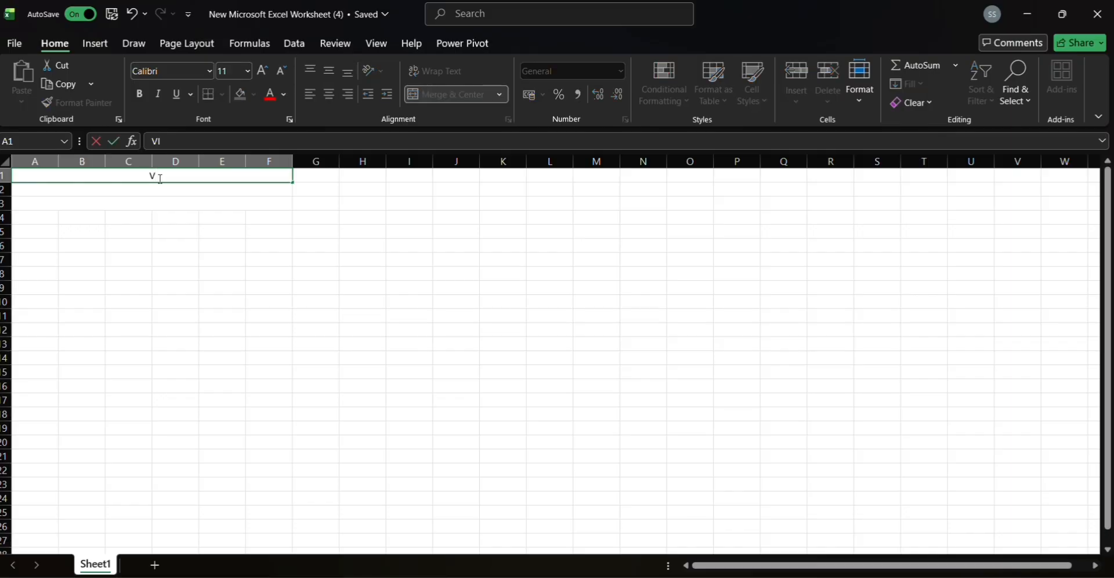
type("A")
key("BackSpace")
type("SHAL TECH ")
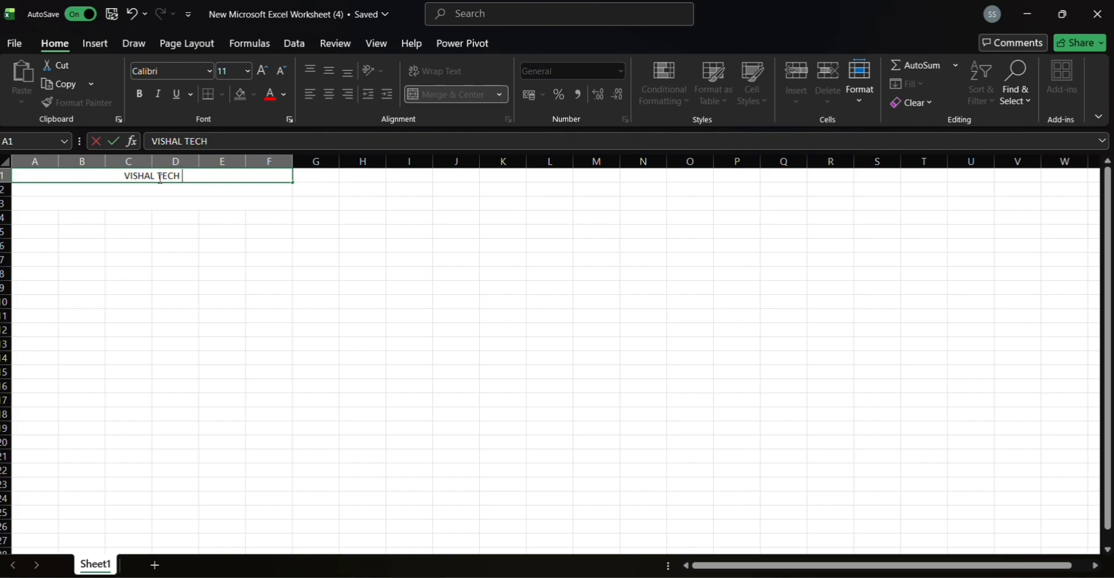
type("PVT.LT")
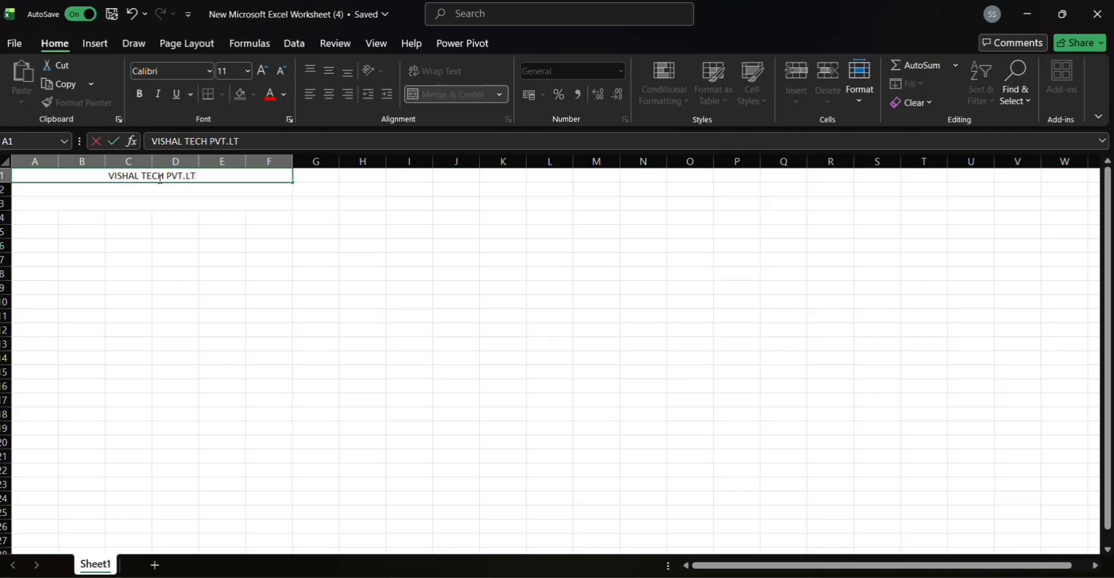
type("D")
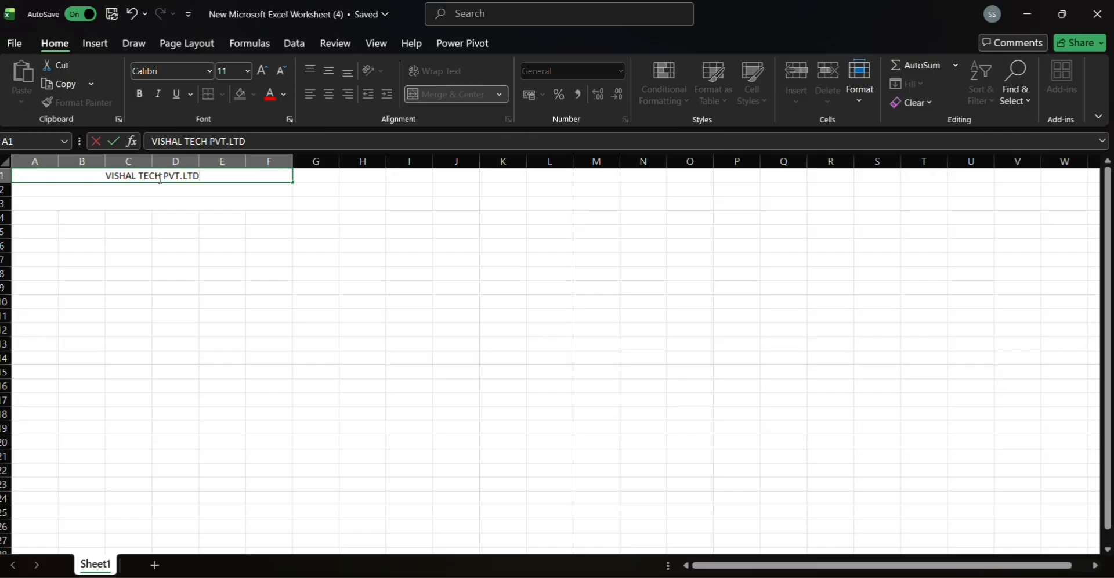
key("Return")
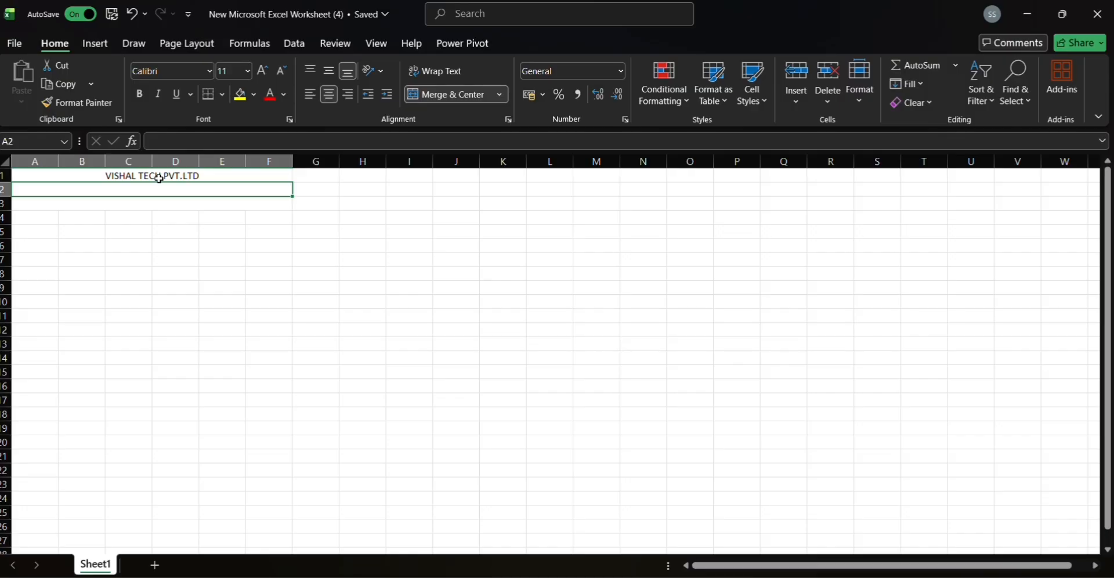
Enter PATNA BIHAR in the merged second row and BILL INVOICE in the merged third row
type("P")
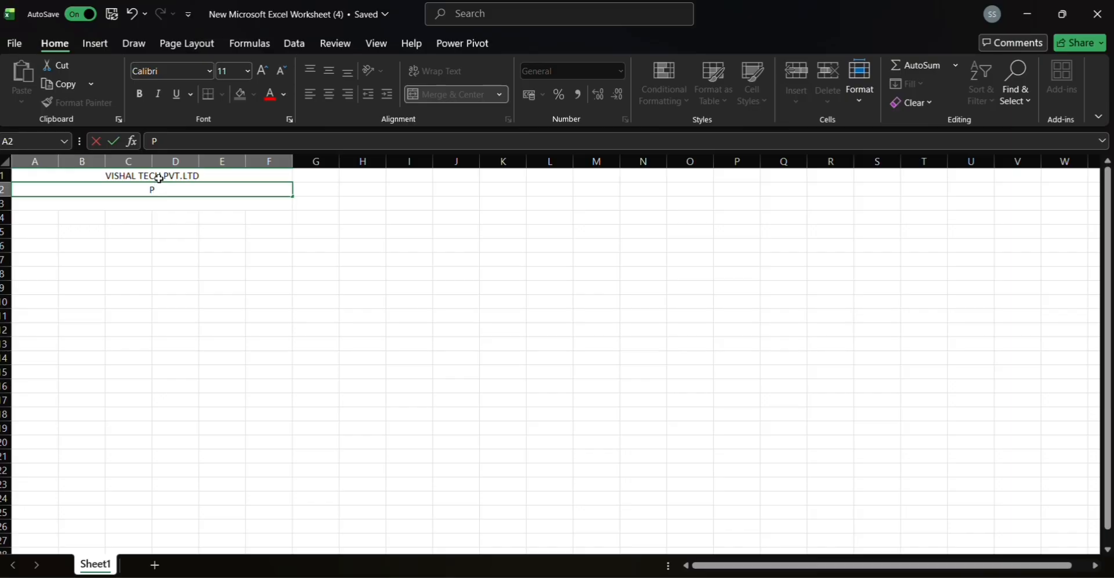
type("ATNA BIHAR")
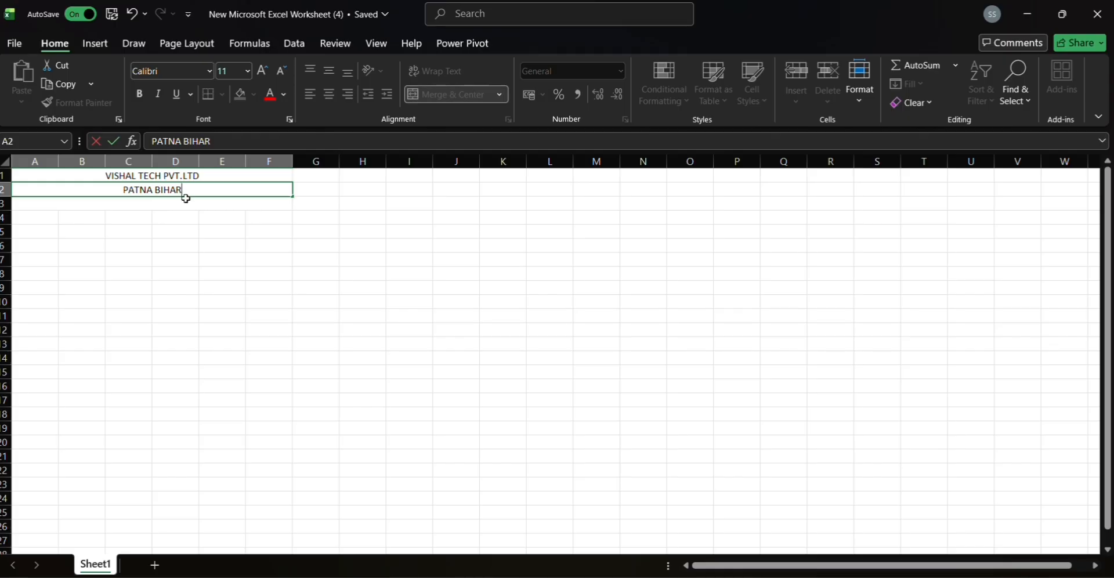
left_click(134, 206)
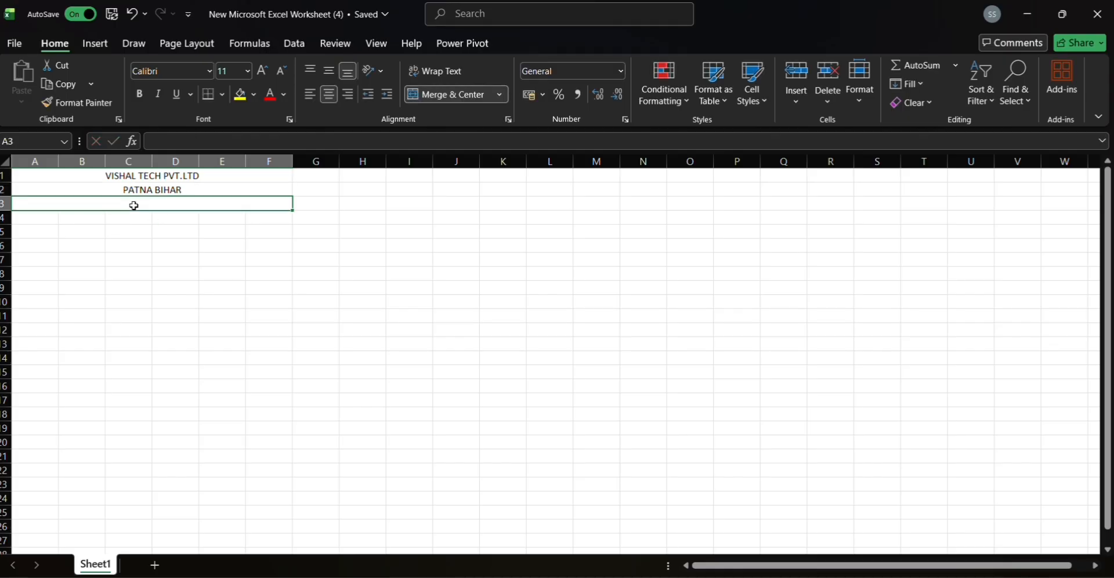
type("BILL")
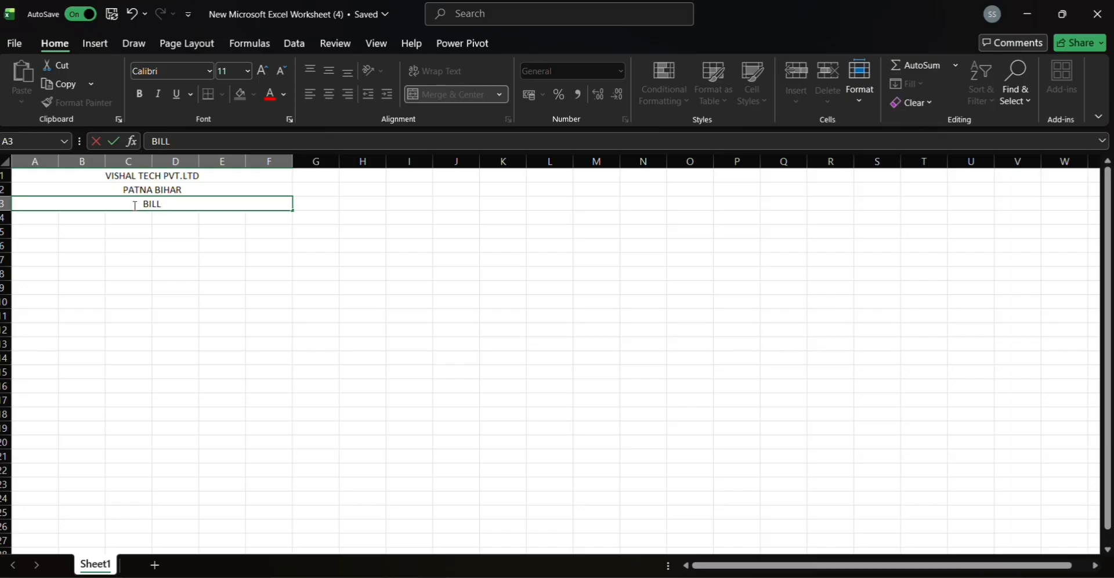
type(" INVOICE")
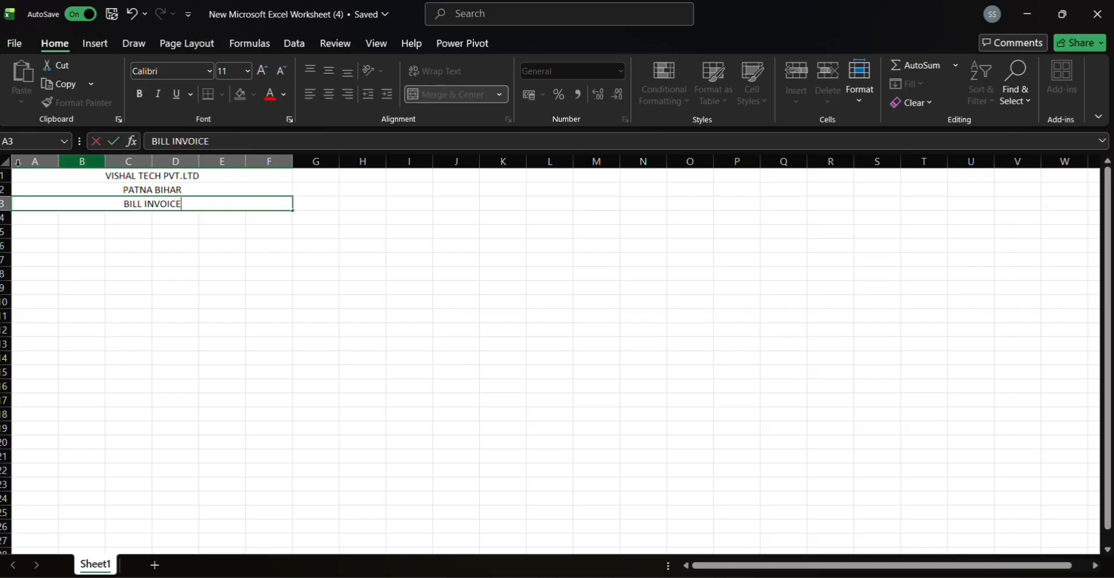
Make the company name in row 1 bold and set its font size to 16
left_click(103, 175)
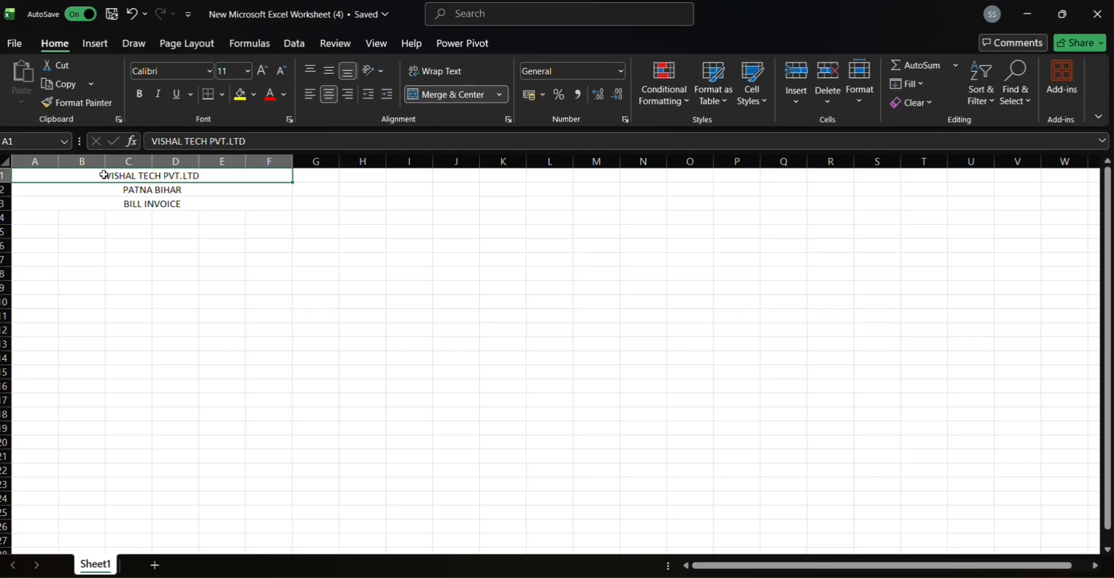
left_click(139, 95)
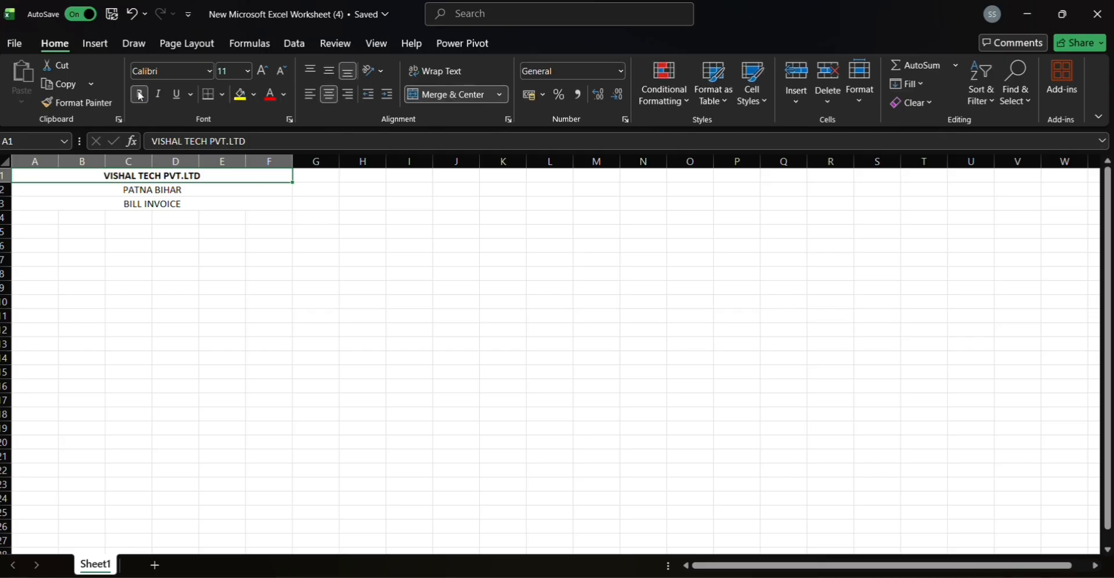
left_click(247, 72)
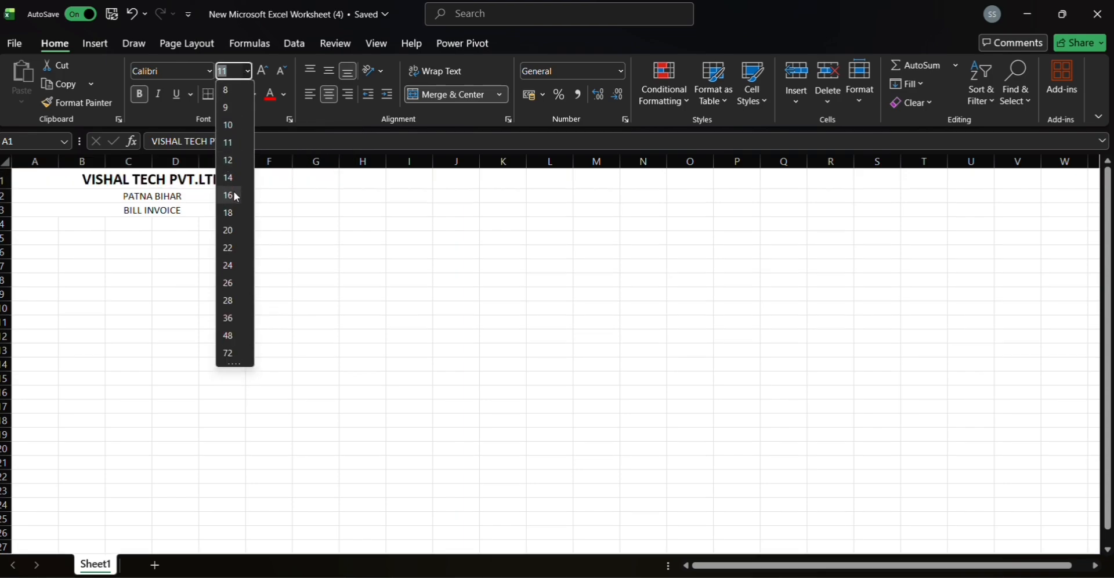
left_click(229, 196)
Make the BILL INVOICE heading in row 3 bold and set its font size to 12
left_click(187, 214)
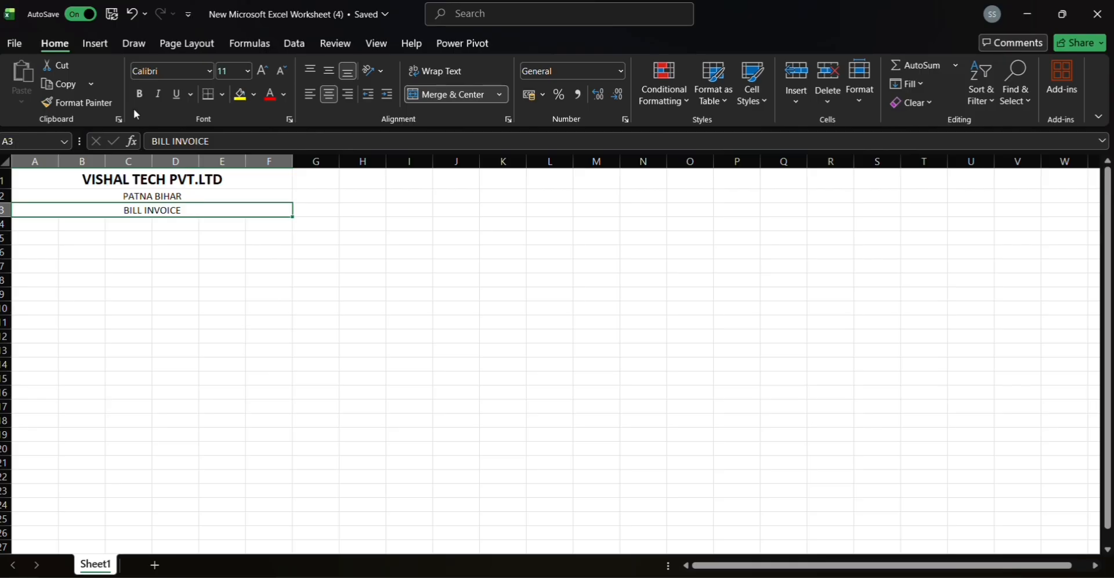
left_click(141, 94)
left_click(247, 72)
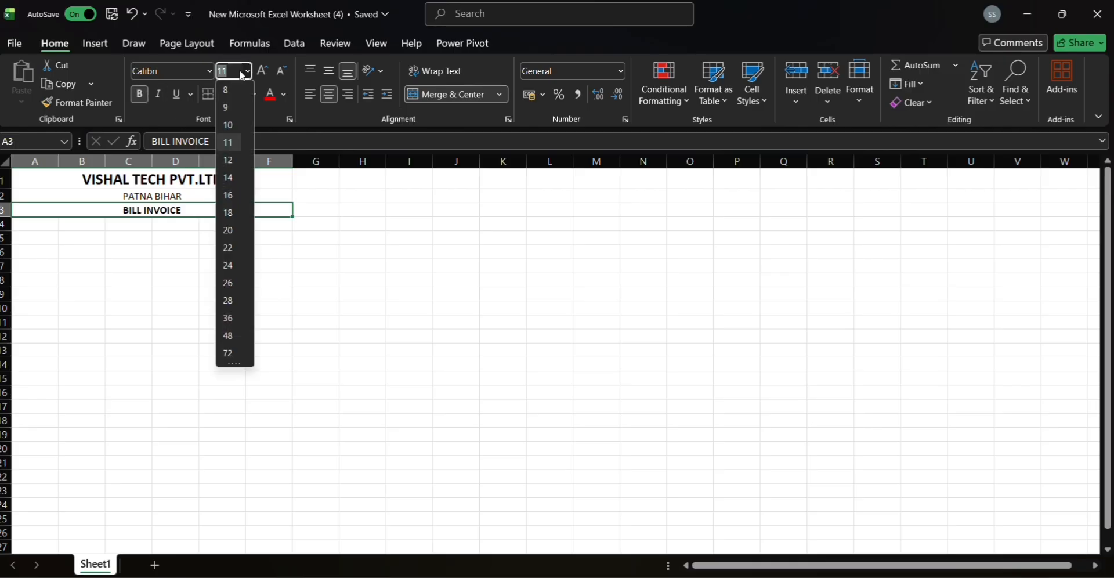
left_click(230, 160)
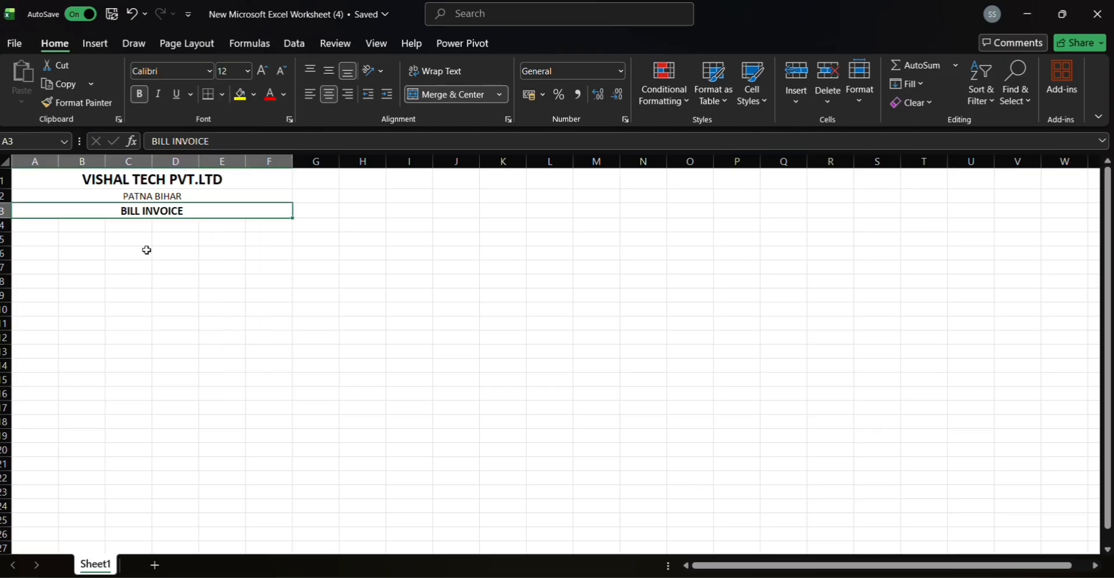
Enter the column headers S.N, HSN CODE and NAME OF ITEM in cells A4 to C4
left_click(32, 235)
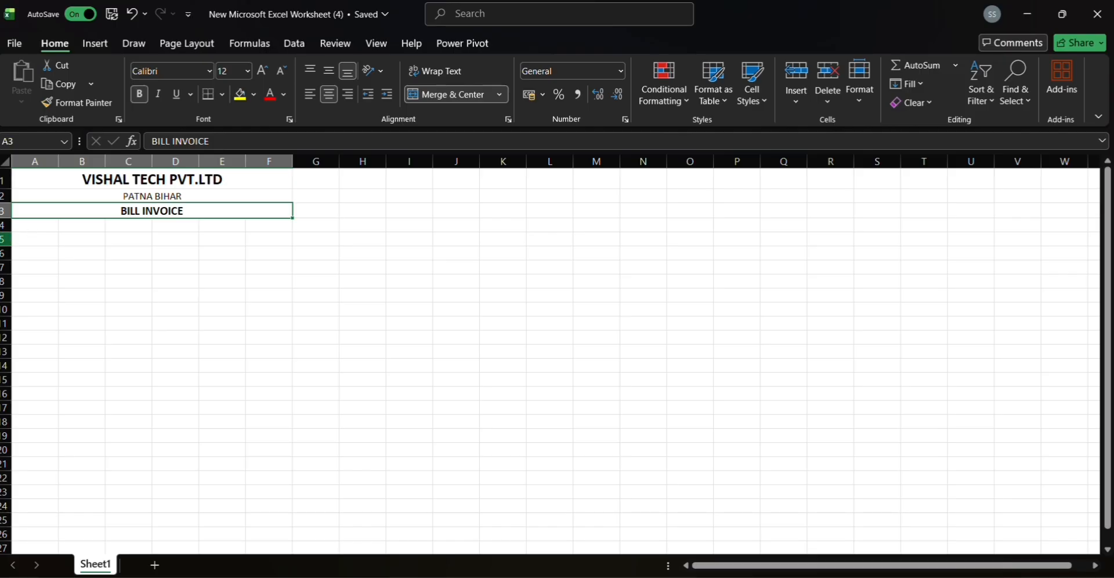
left_click(26, 226)
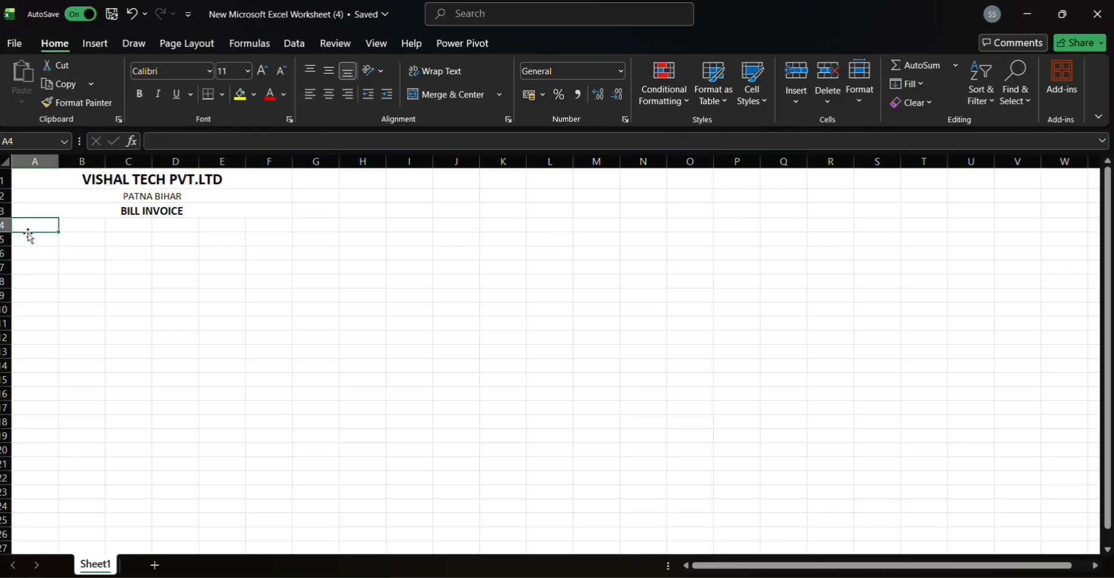
type("S")
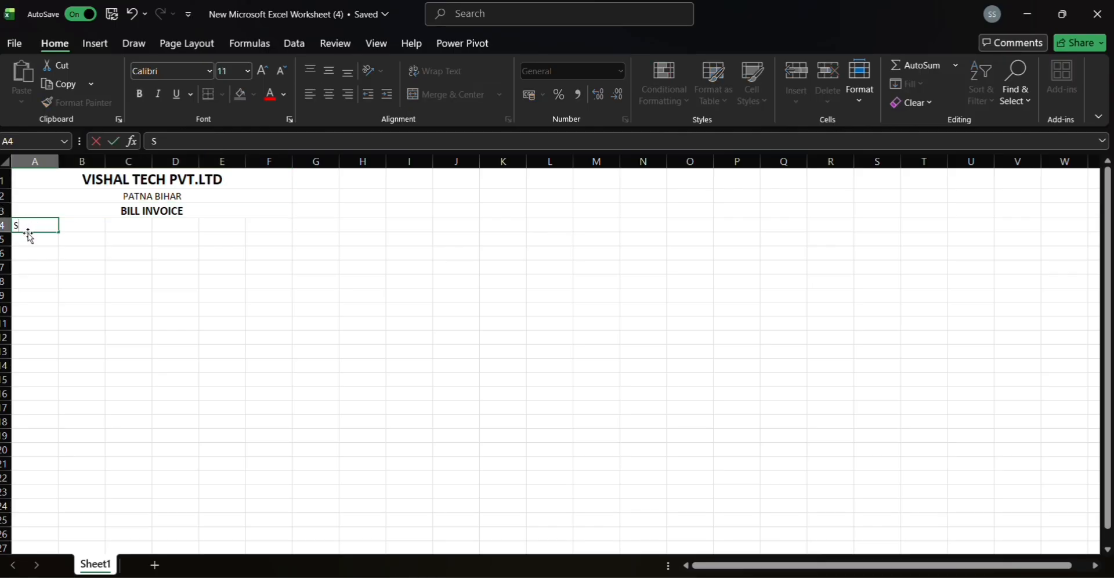
type(".N")
key("Tab")
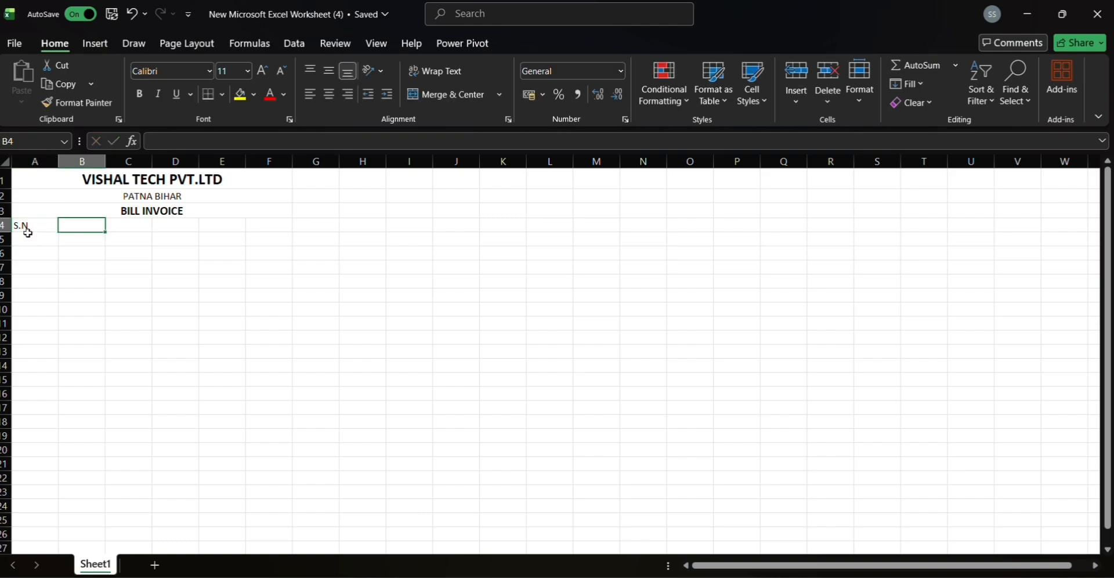
type("HS")
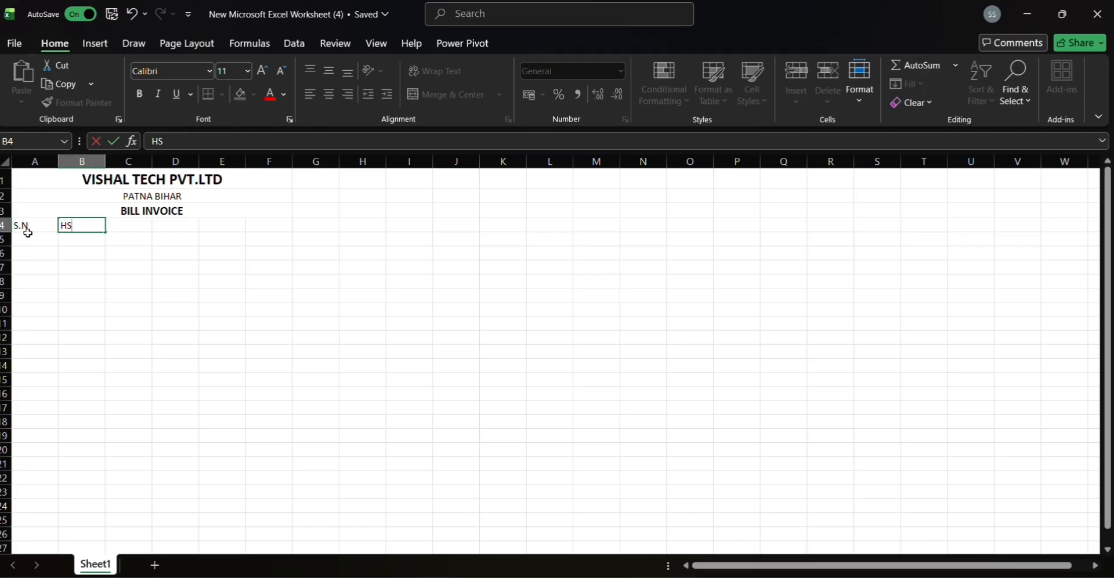
type("N CODE")
key("Tab")
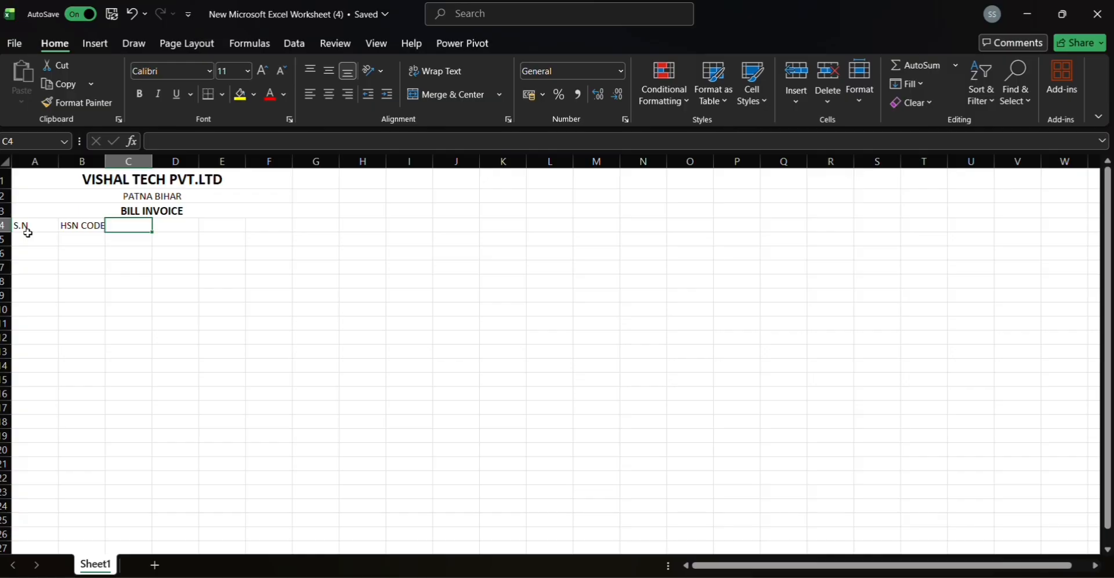
type("NAME")
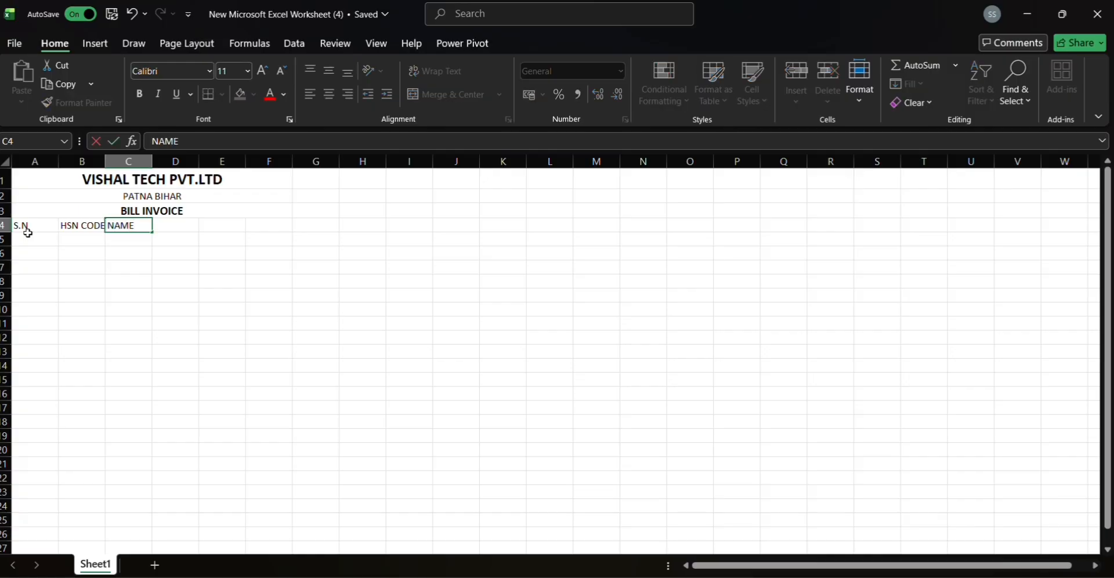
type(" OF ITEM")
key("Tab")
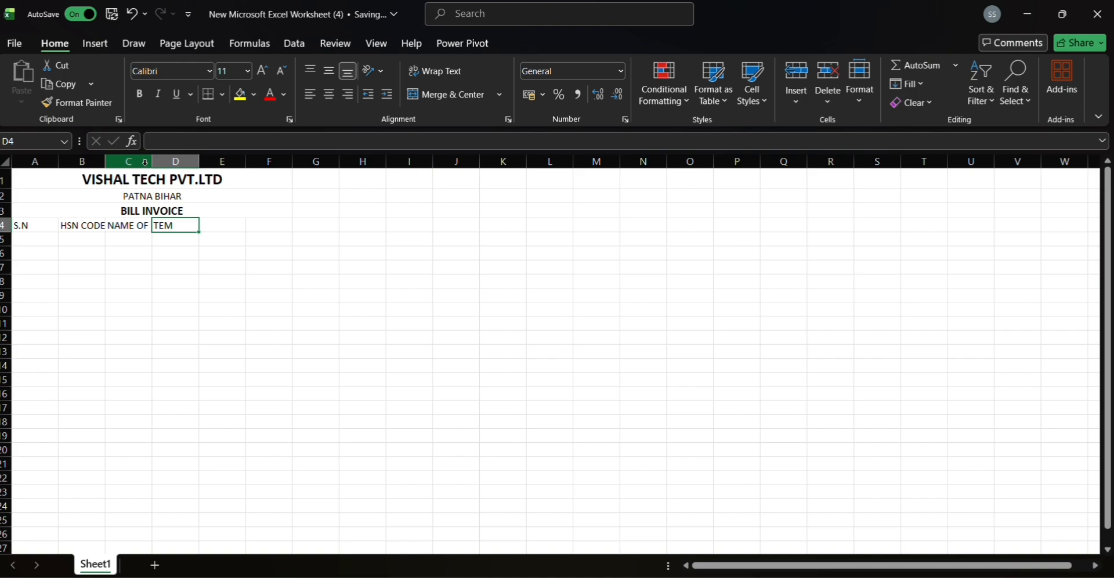
Widen columns C and B so the NAME OF ITEM and HSN CODE headers fit within their own columns
left_click_drag(147, 165, 148, 164)
left_click_drag(161, 165, 180, 164)
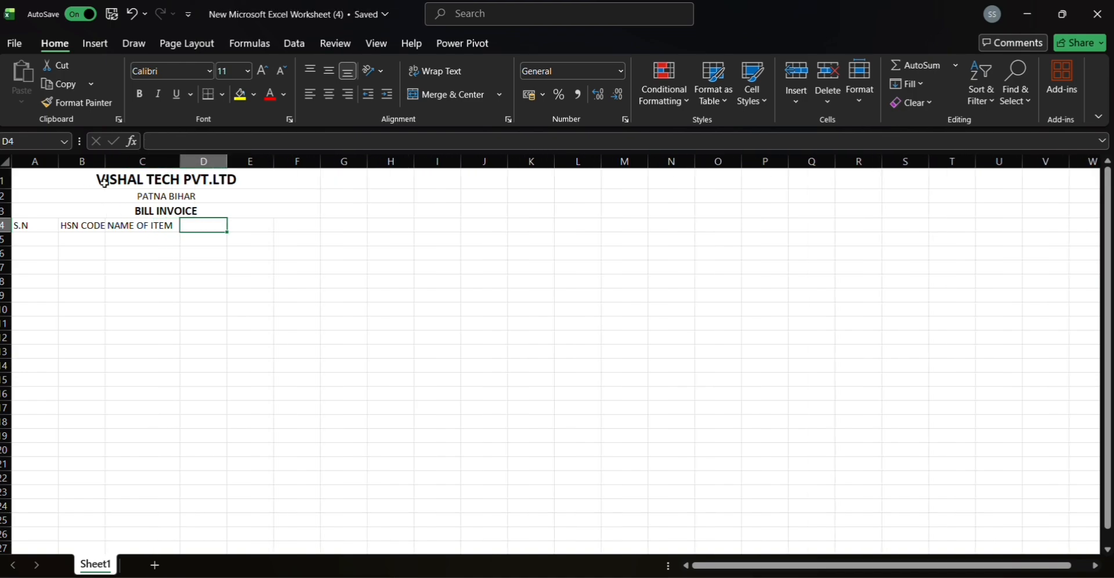
left_click_drag(105, 160, 131, 161)
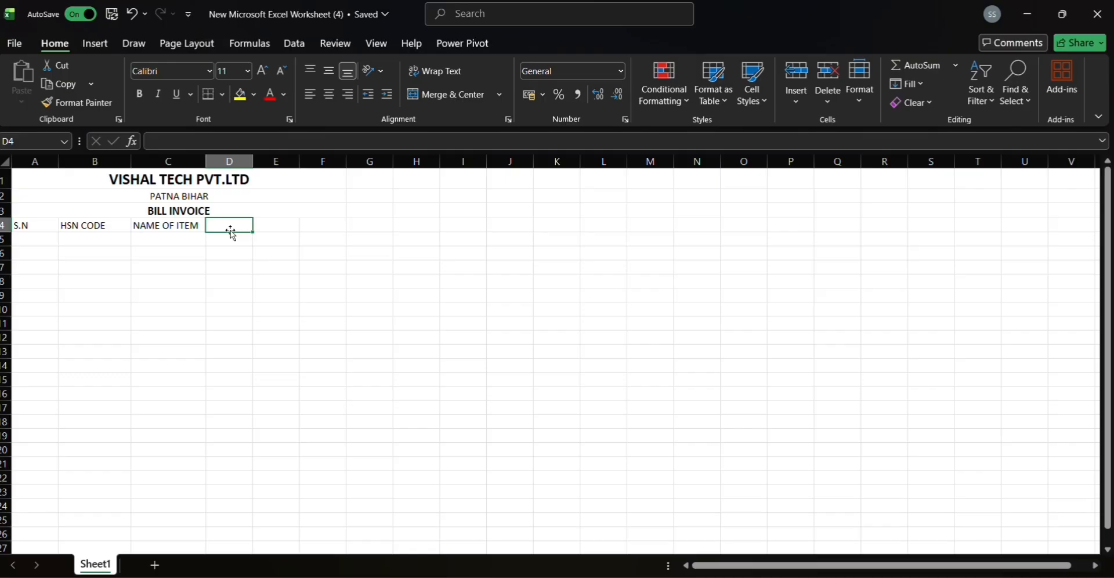
Enter the column headers QUANTITY, RATE and AMOUNT in cells D4 to F4 and widen column D to fit its header
type("Q")
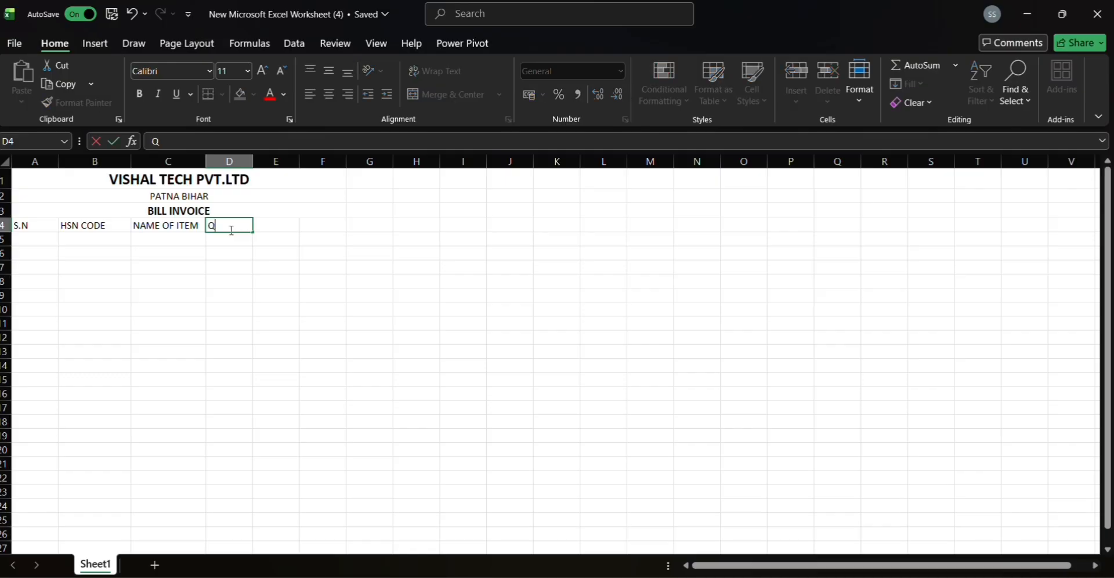
type("UANTITY")
key("Tab")
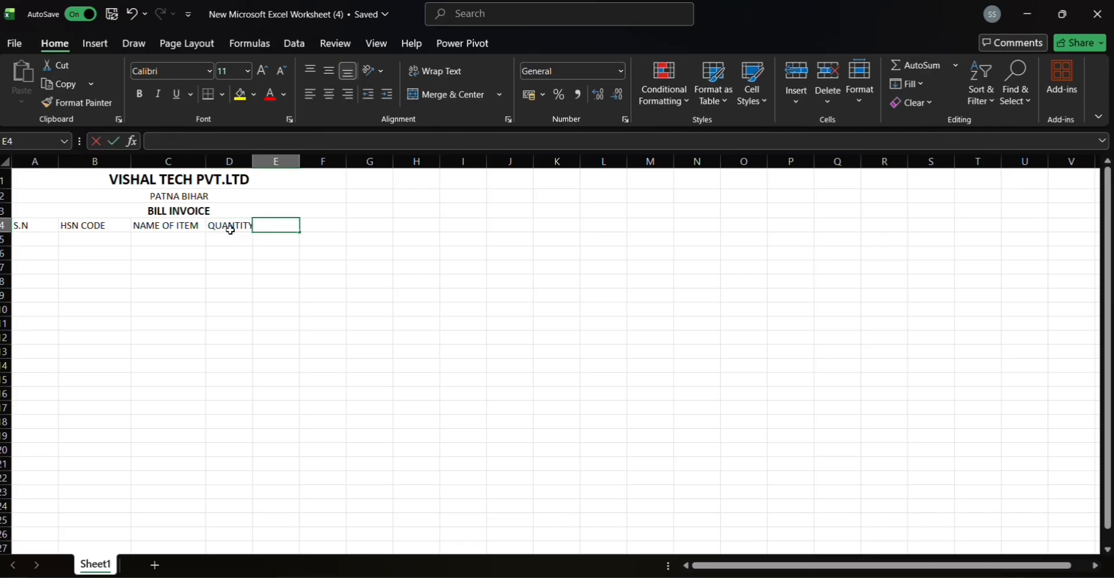
type("RATE")
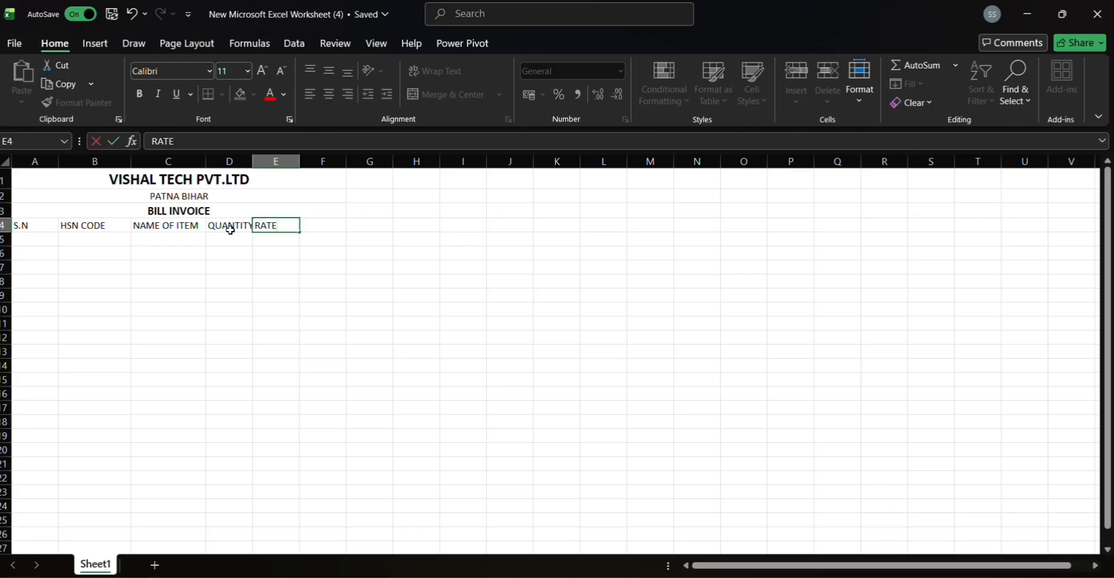
key("Tab")
type("A")
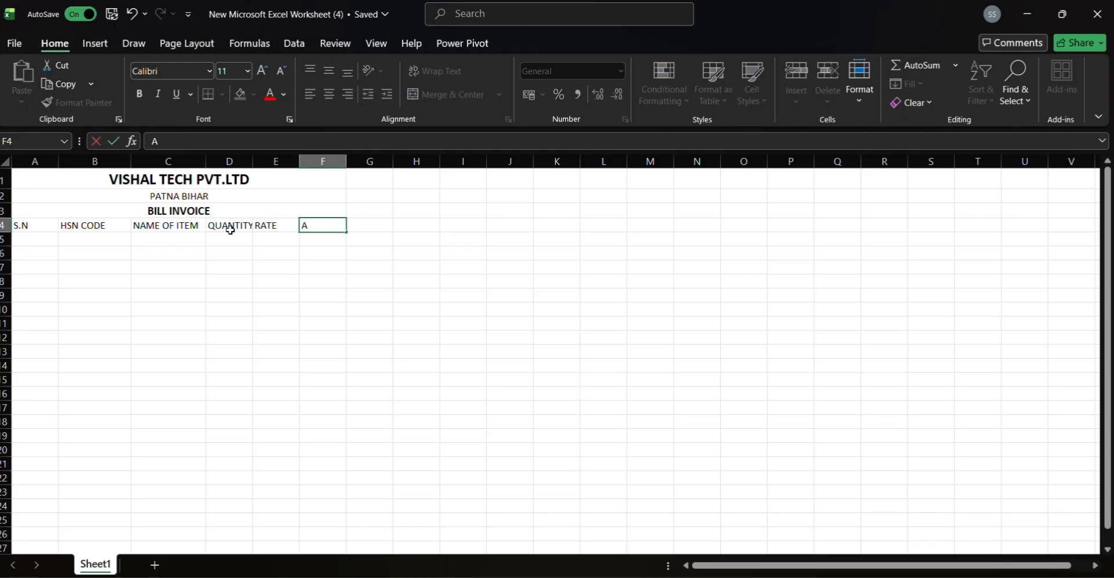
type("MOUNT")
key("Tab")
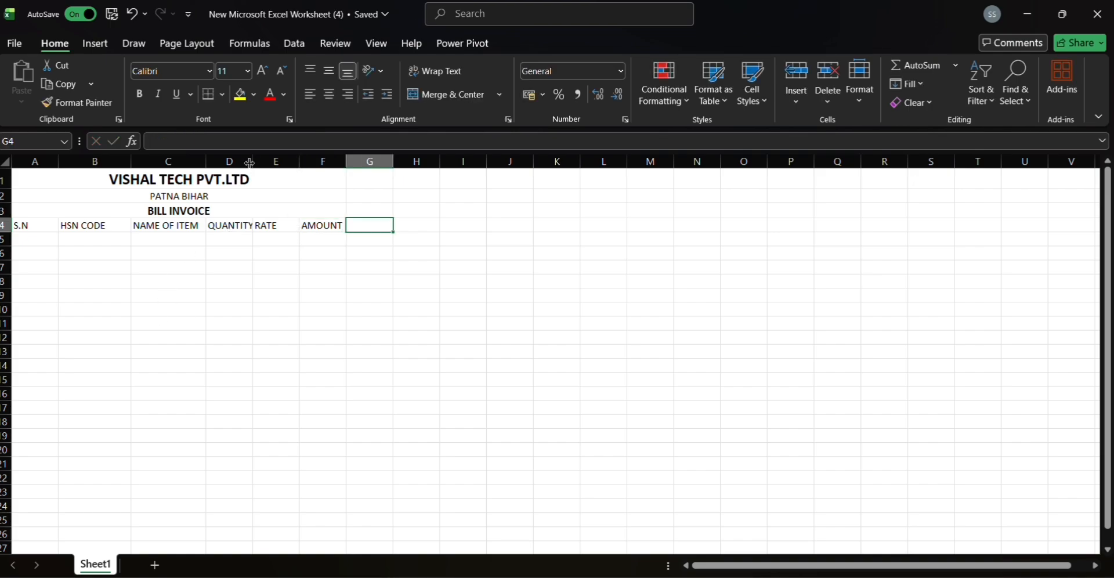
left_click_drag(253, 157, 268, 157)
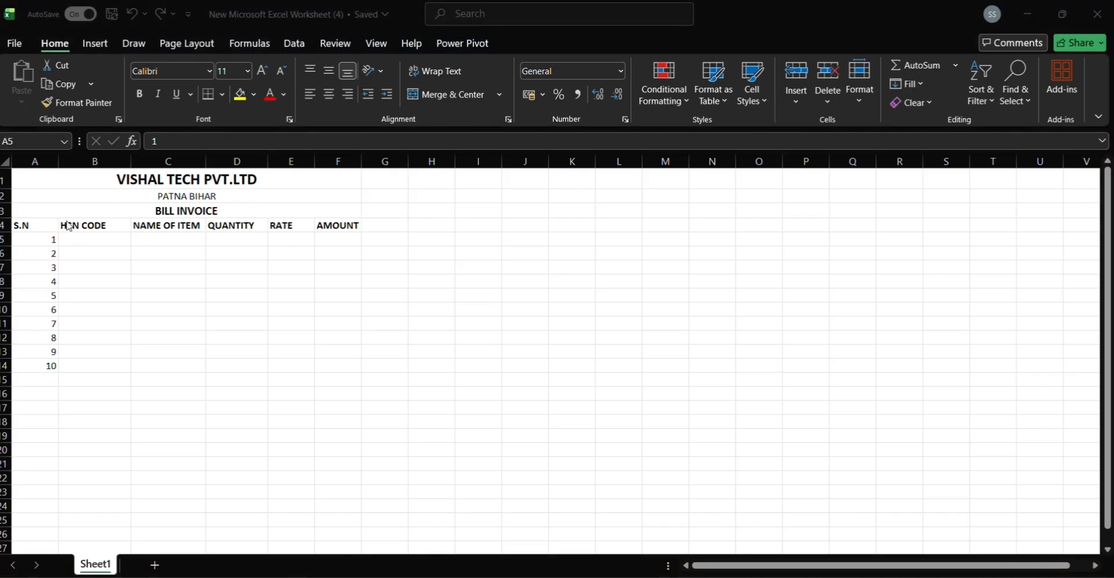
Enter the HSN codes 20121 in cell B5 and 20122 in cell B6
left_click(71, 238)
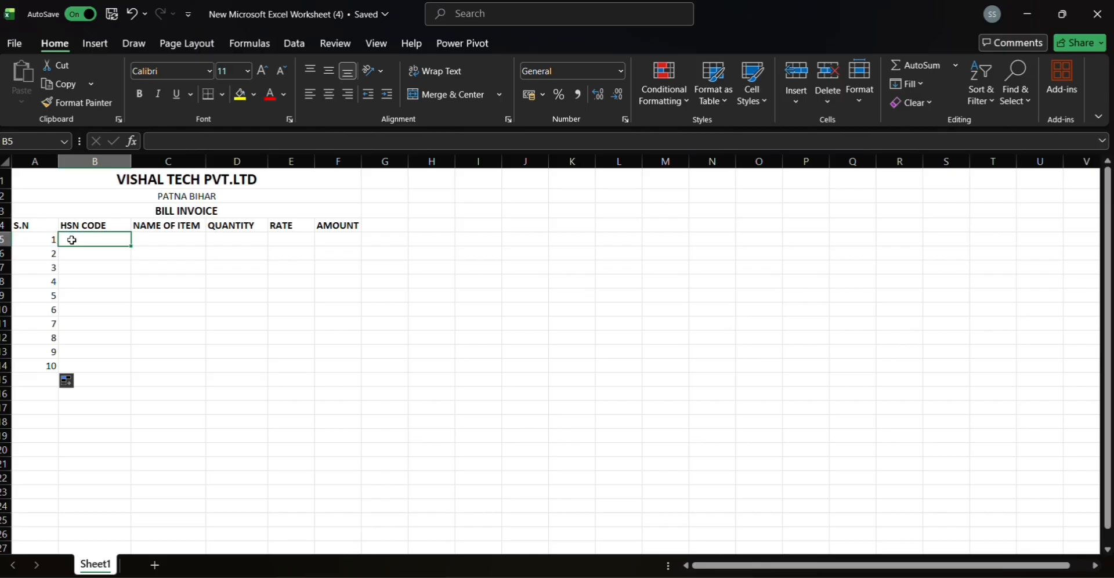
type("2")
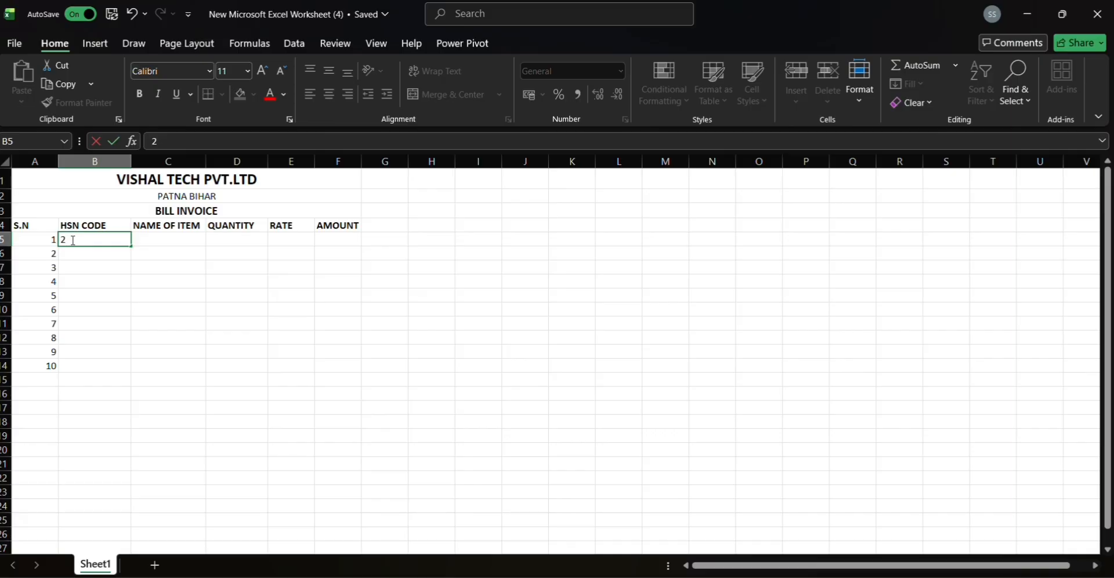
type("0121")
key("Return")
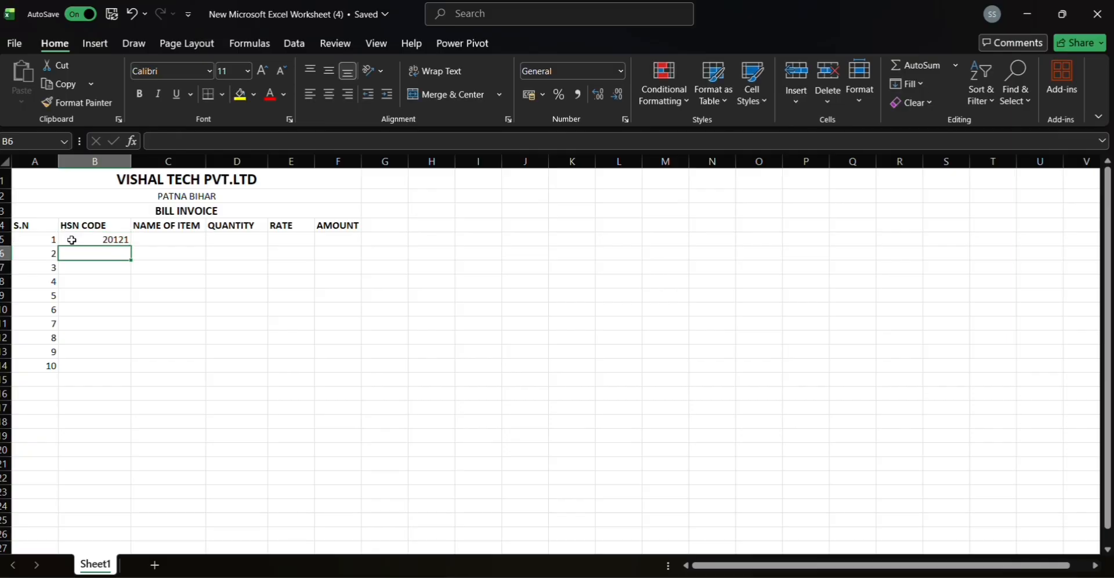
type("20")
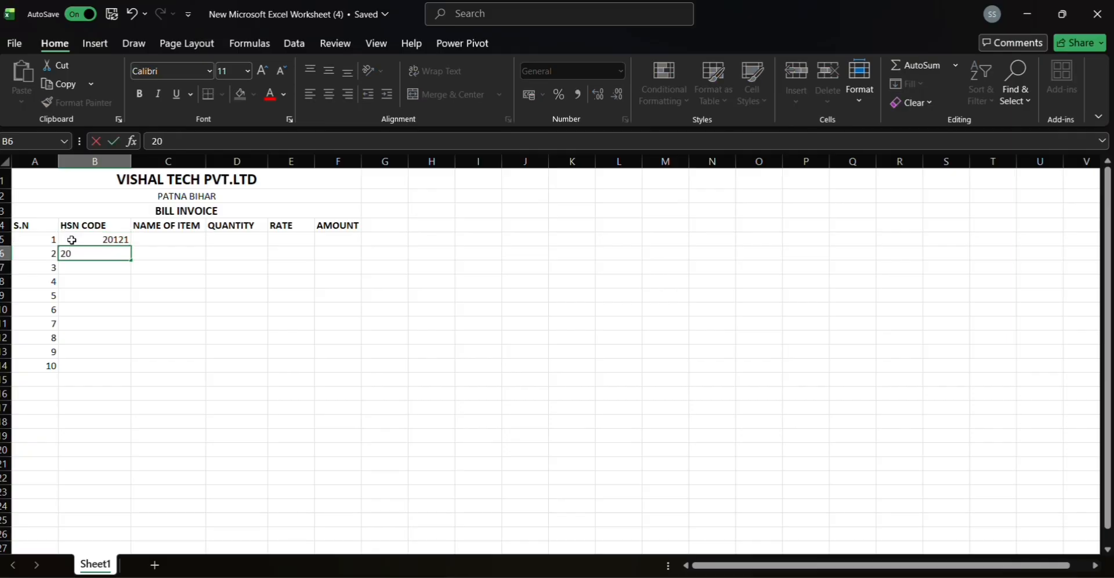
type("122")
key("Return")
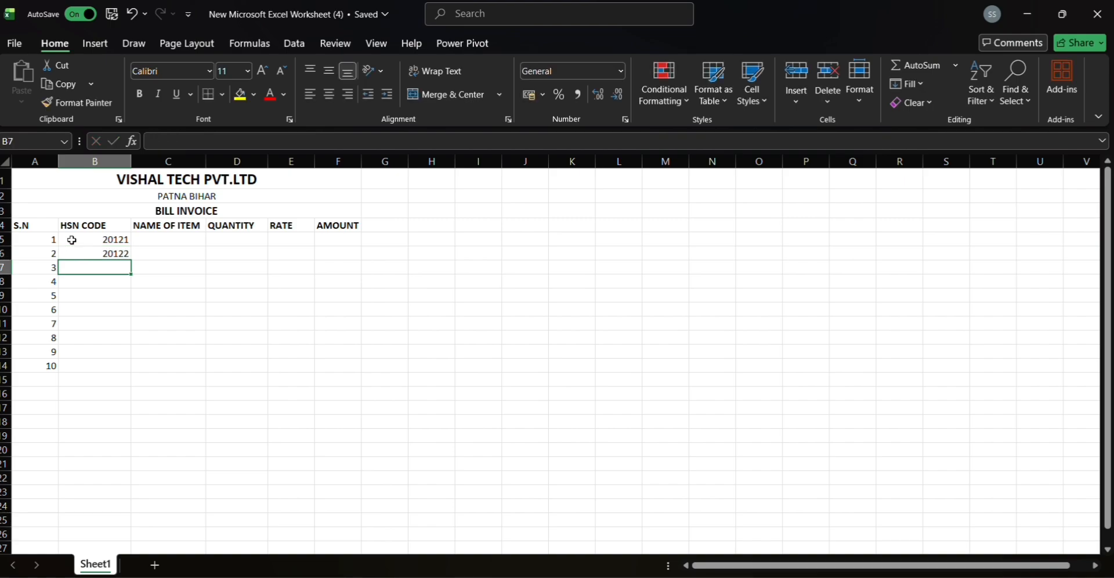
Auto-fill the HSN code from B5 down to B14 as a series running from 20121 to 20130
left_click(87, 239)
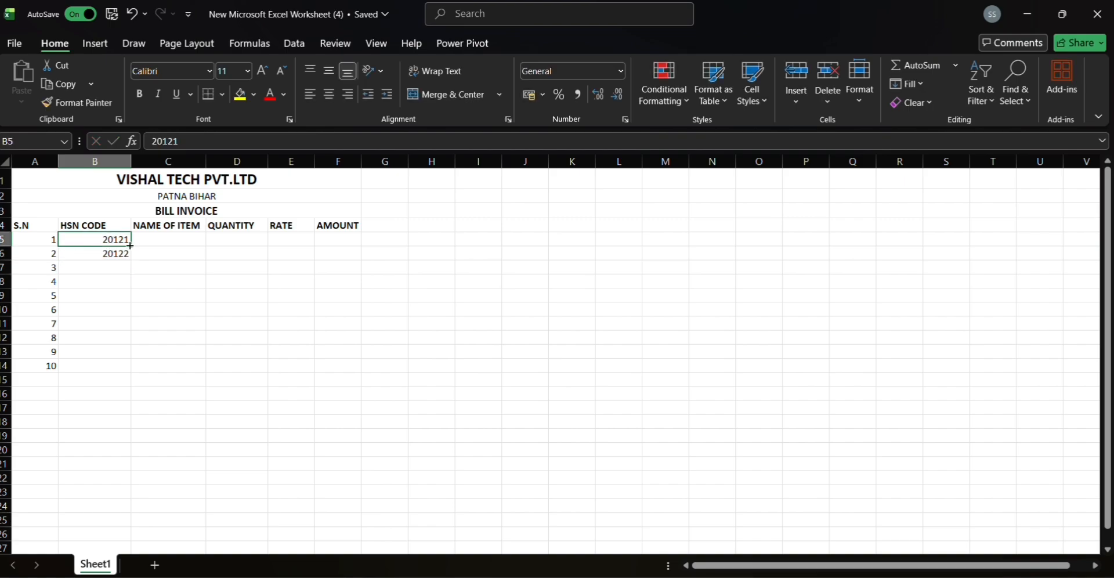
left_click_drag(130, 246, 137, 369)
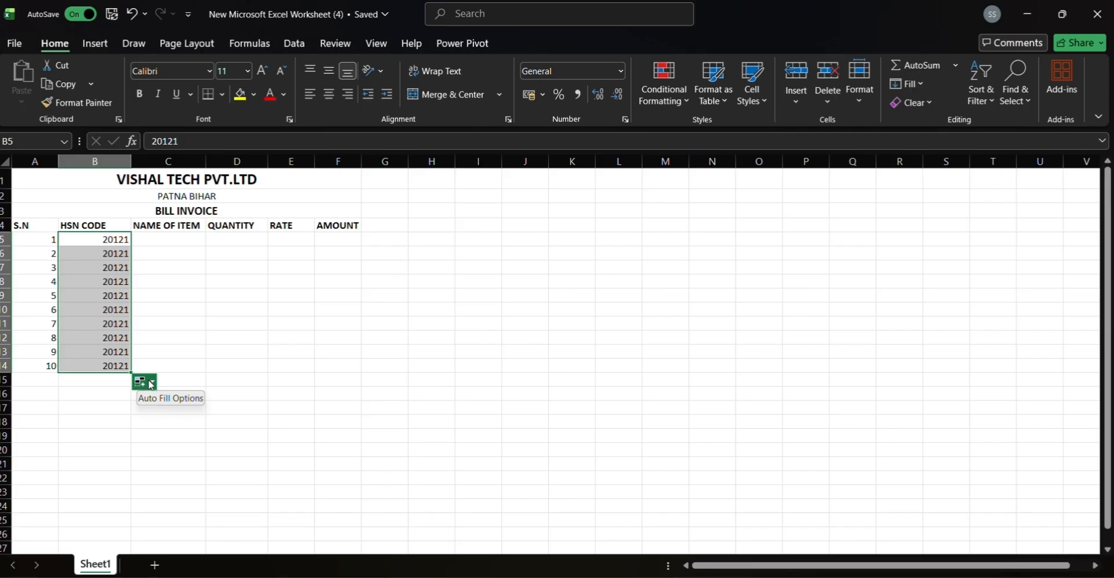
left_click(152, 382)
left_click(173, 416)
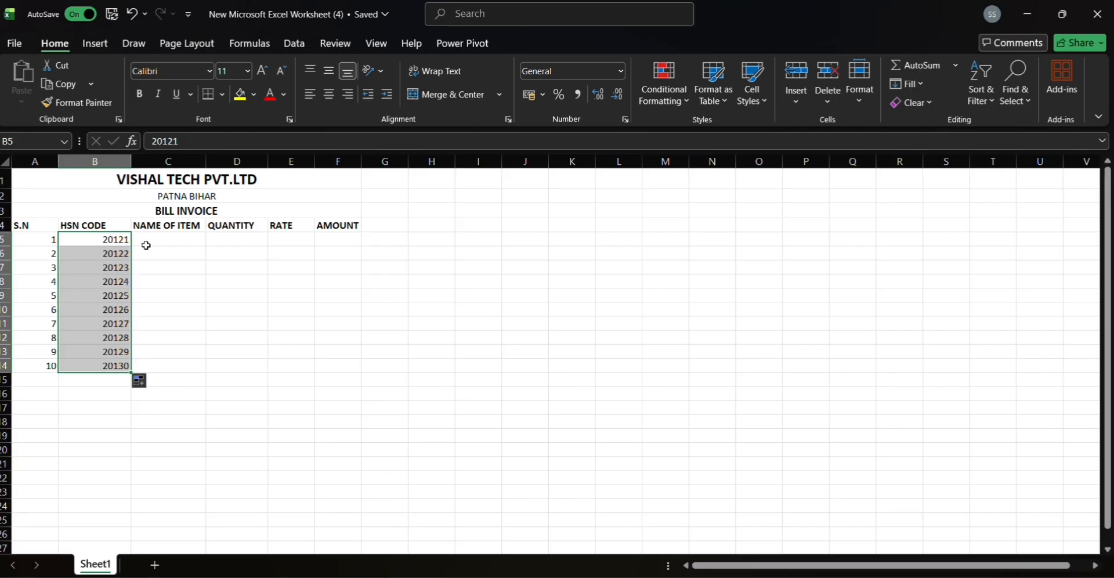
Enter the item names UPS, MONITOR and KEYBOARD in cells C5 to C7
left_click(168, 238)
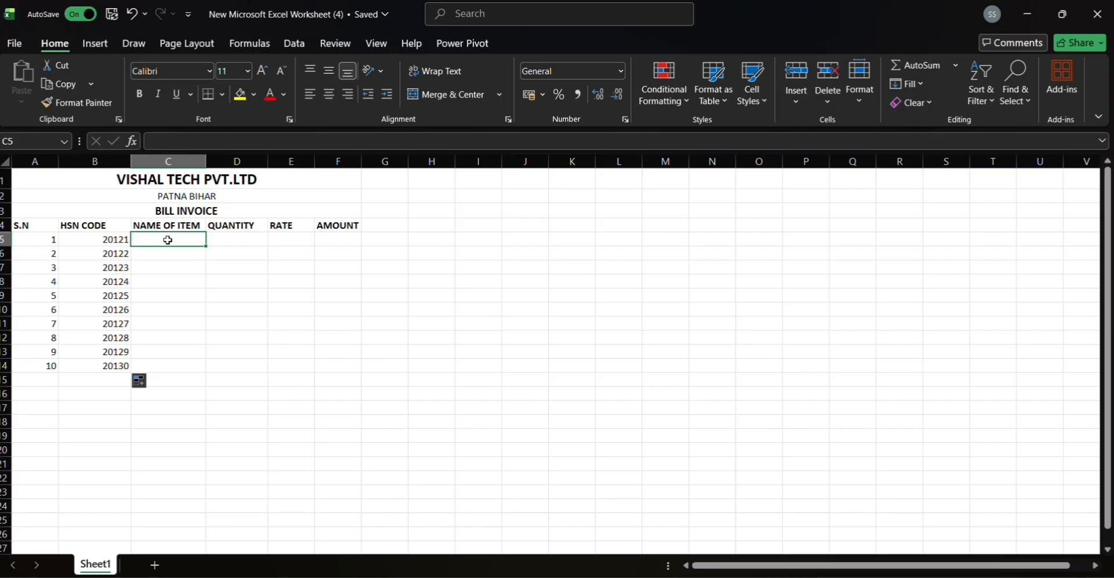
type("UPS")
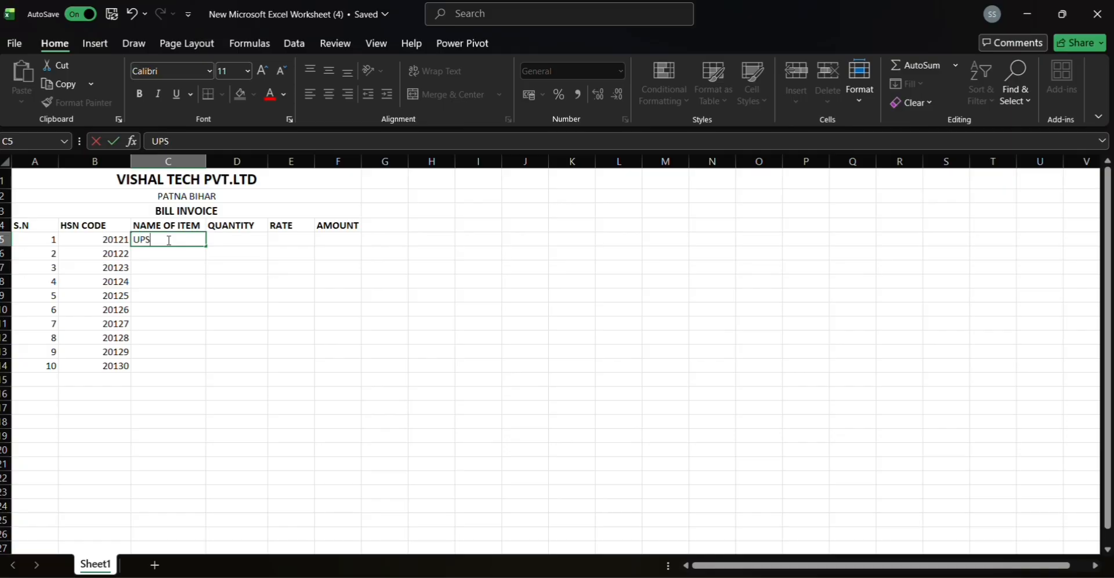
key("Return")
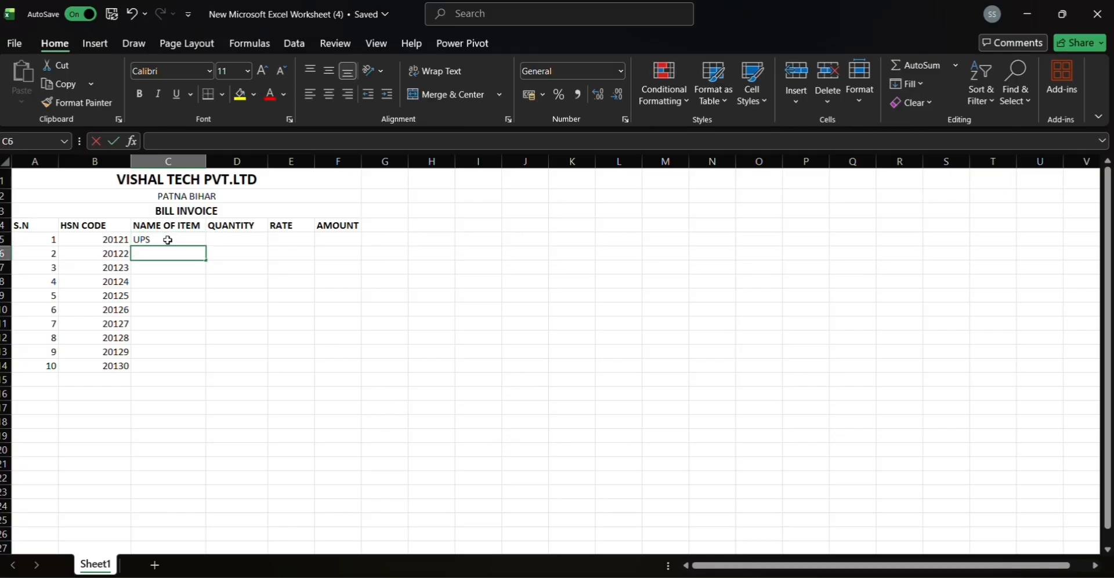
type("MONIT")
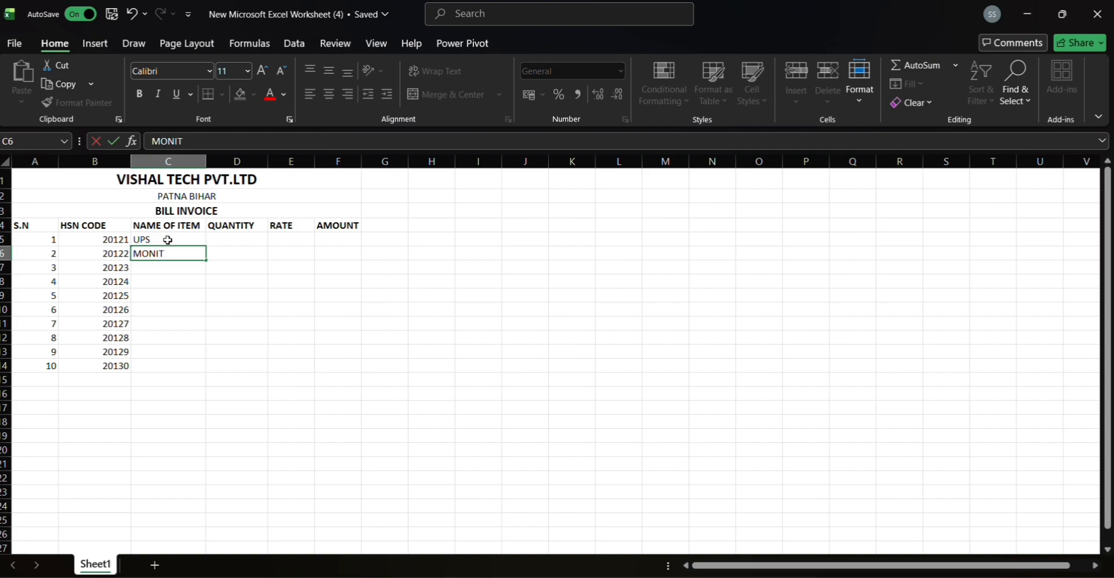
type("OR")
key("Return")
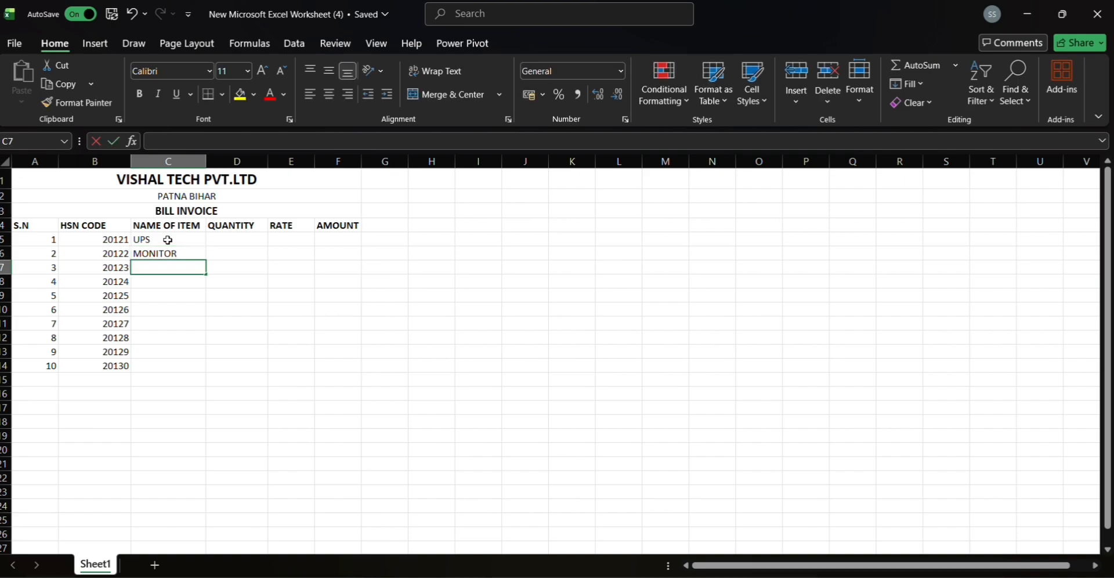
type("KE")
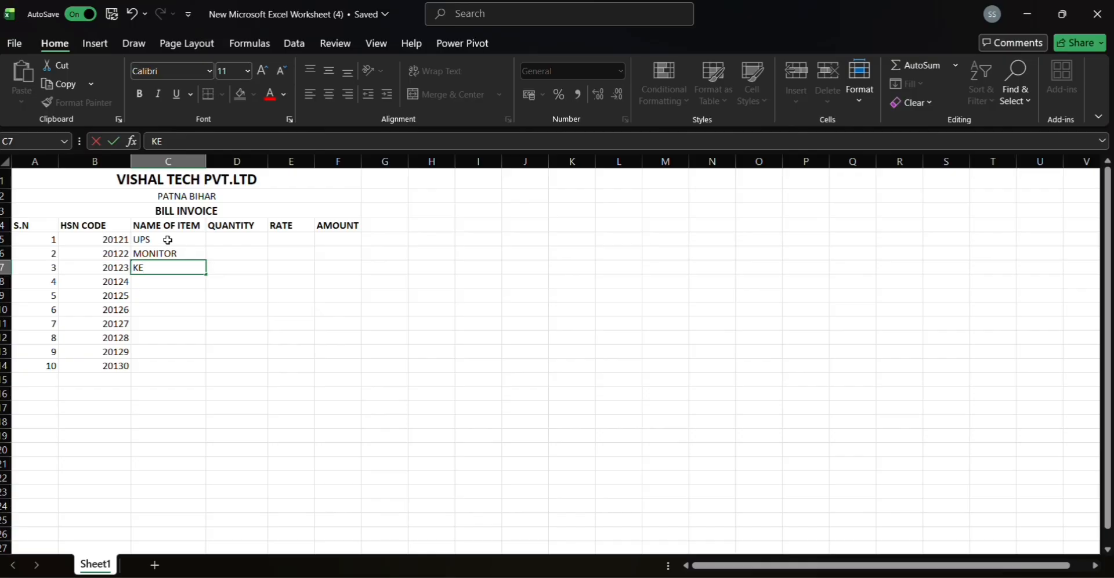
type("YBOARD")
key("Return")
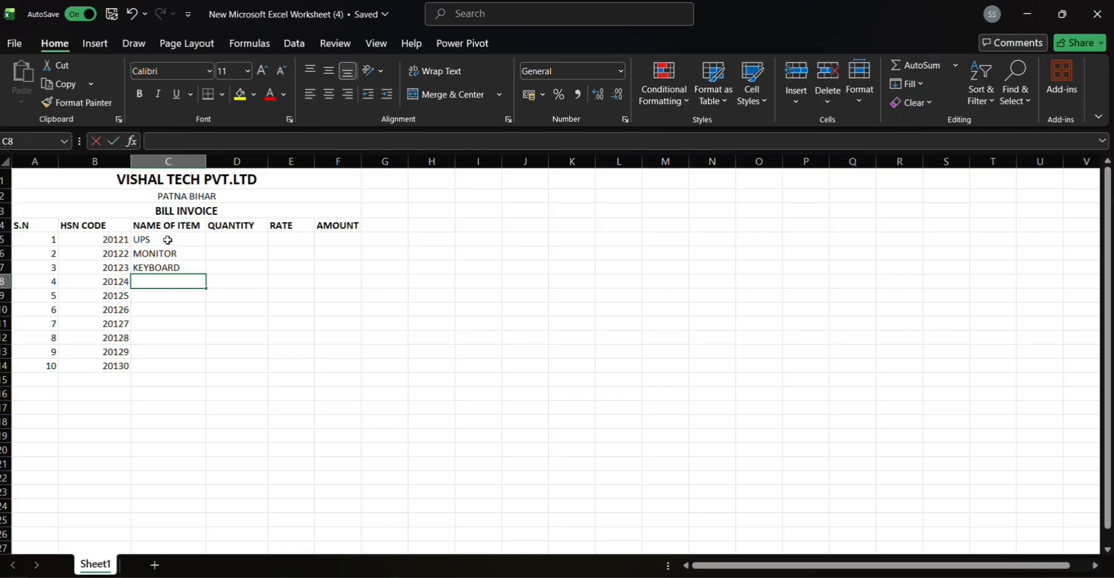
Enter the item names MOUSE, PENDRIVE and HARD DISK in cells C8 to C10
type("MOUSE")
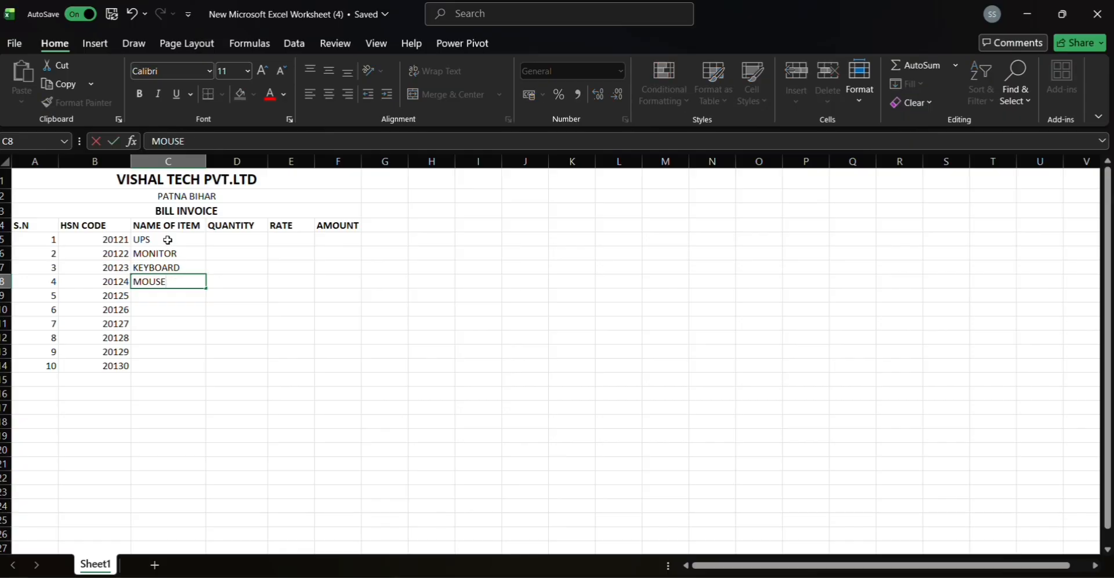
key("Return")
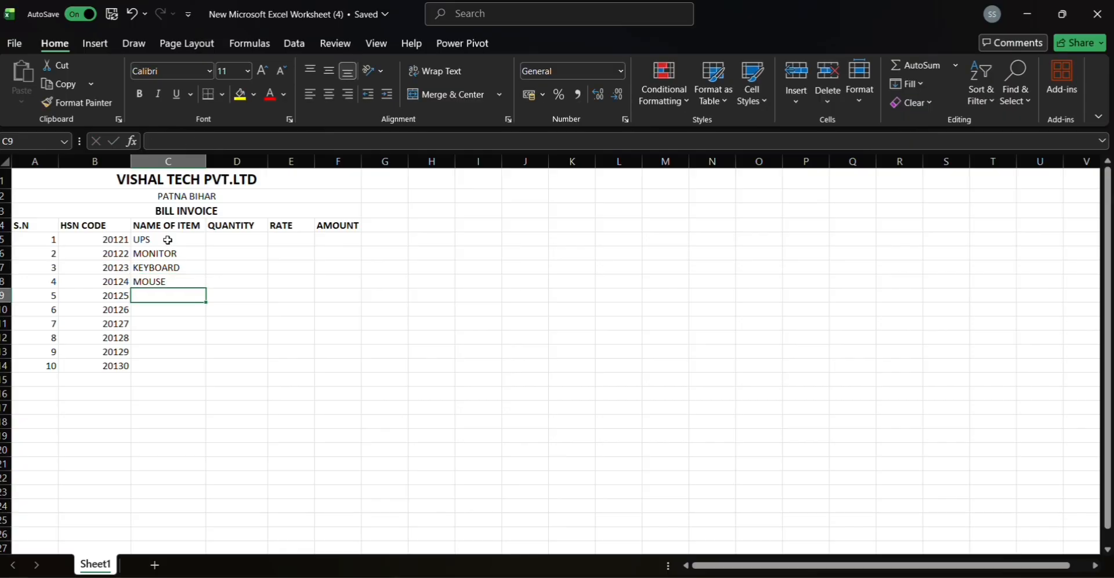
type("PE")
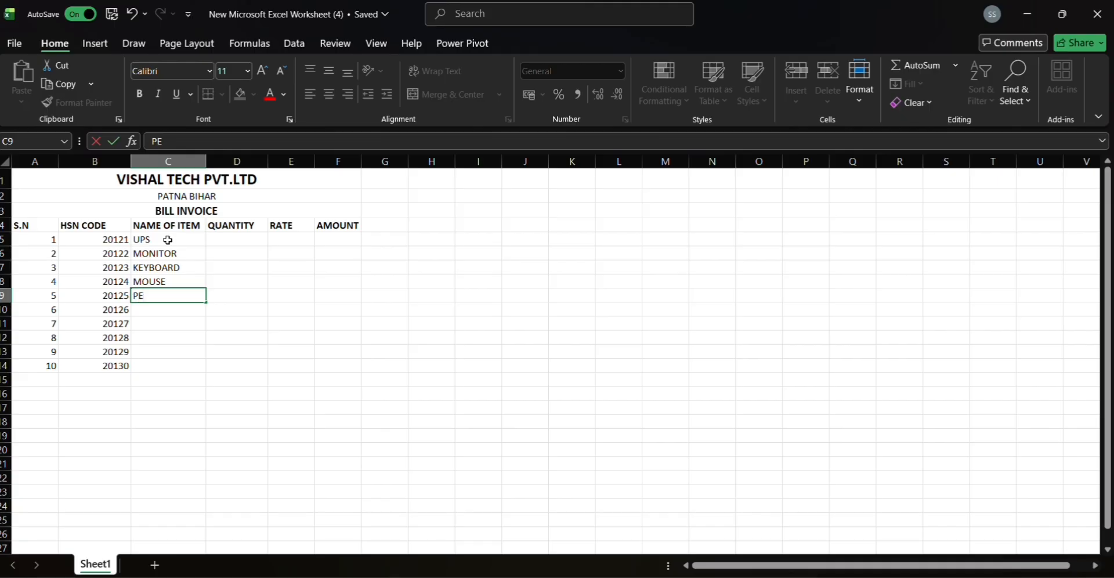
type("NDRIVE")
key("Return")
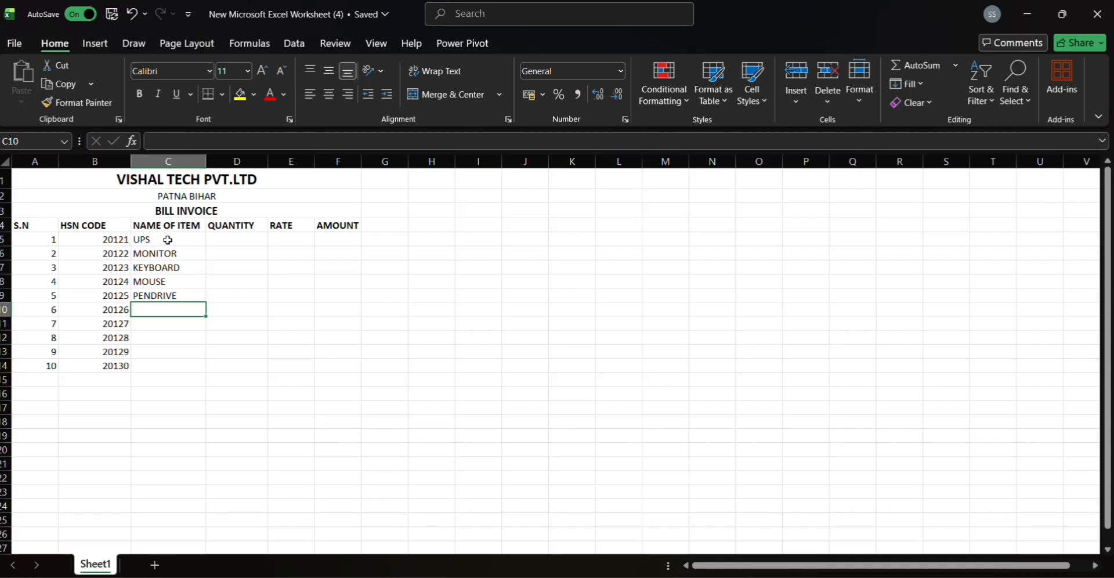
type("HAR")
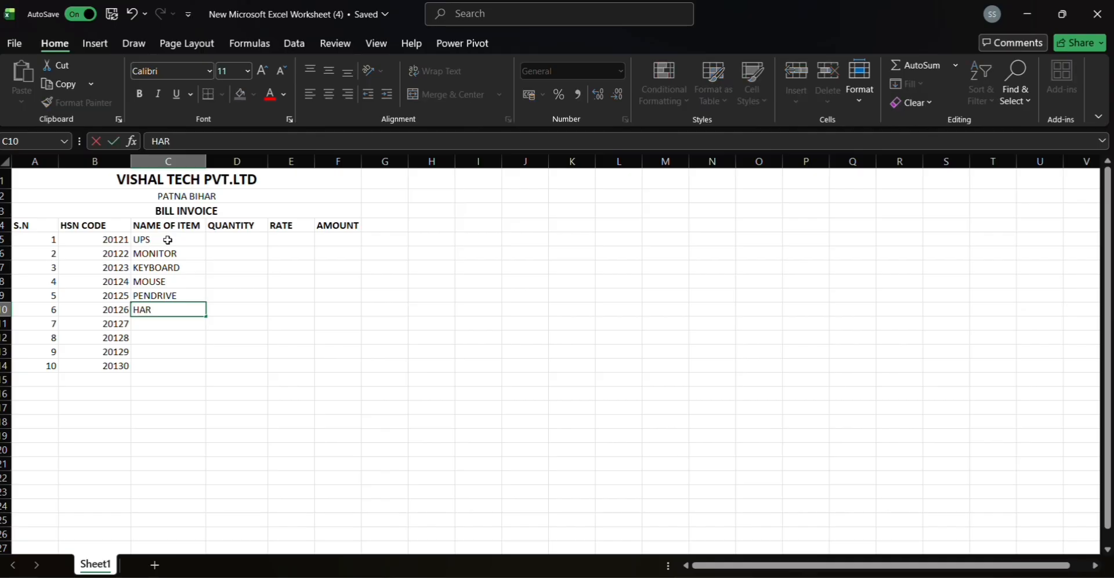
type("D DISK")
key("Return")
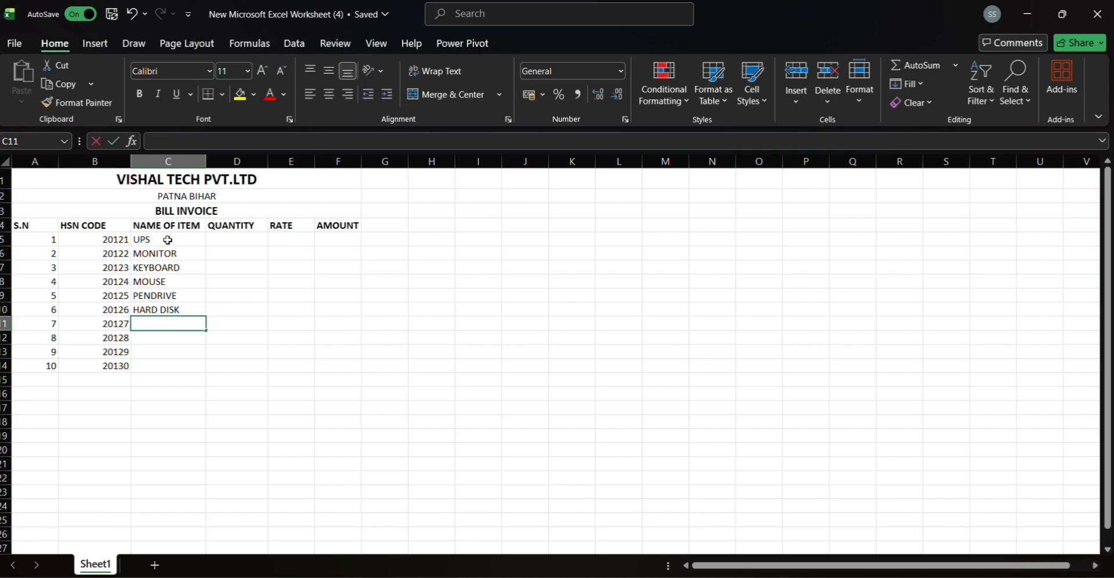
Enter the item names MEMORY, USB CABLE and RAM in cells C11 to C13
type("ME")
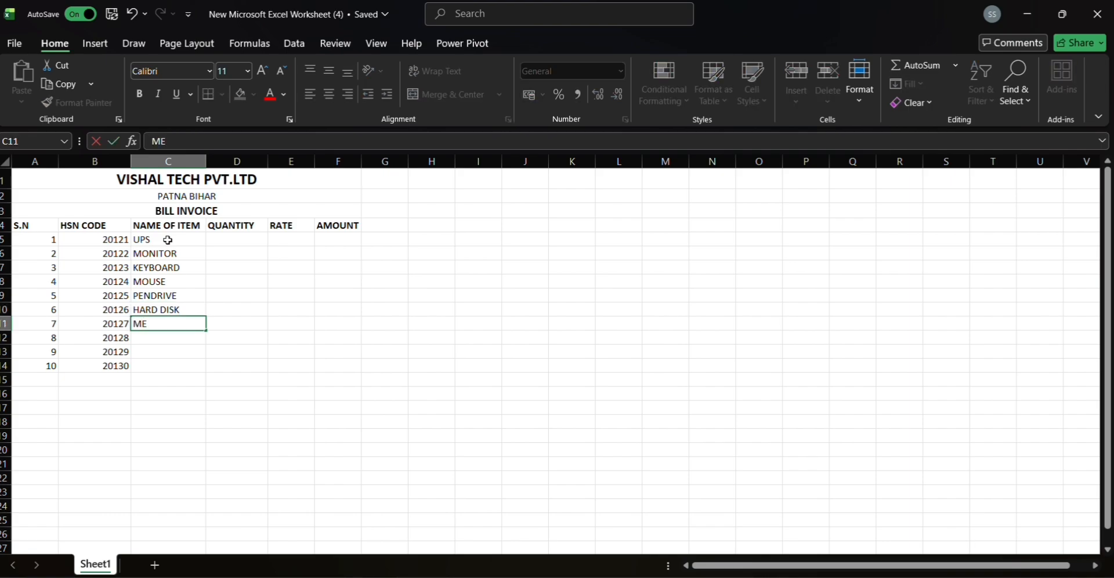
type("MORY")
key("Return")
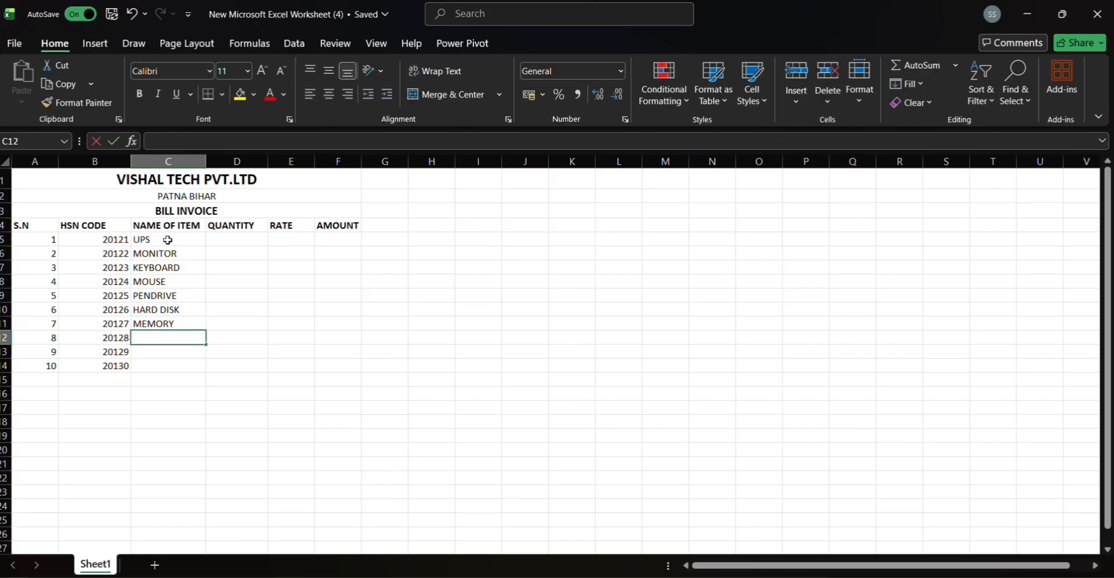
type("US")
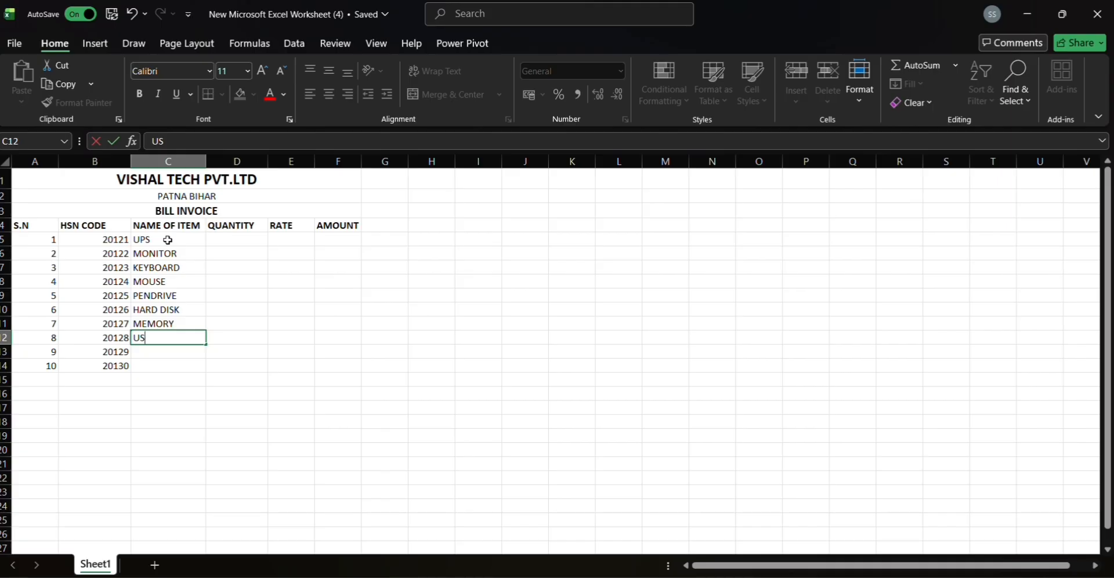
type("B CABLE")
key("Return")
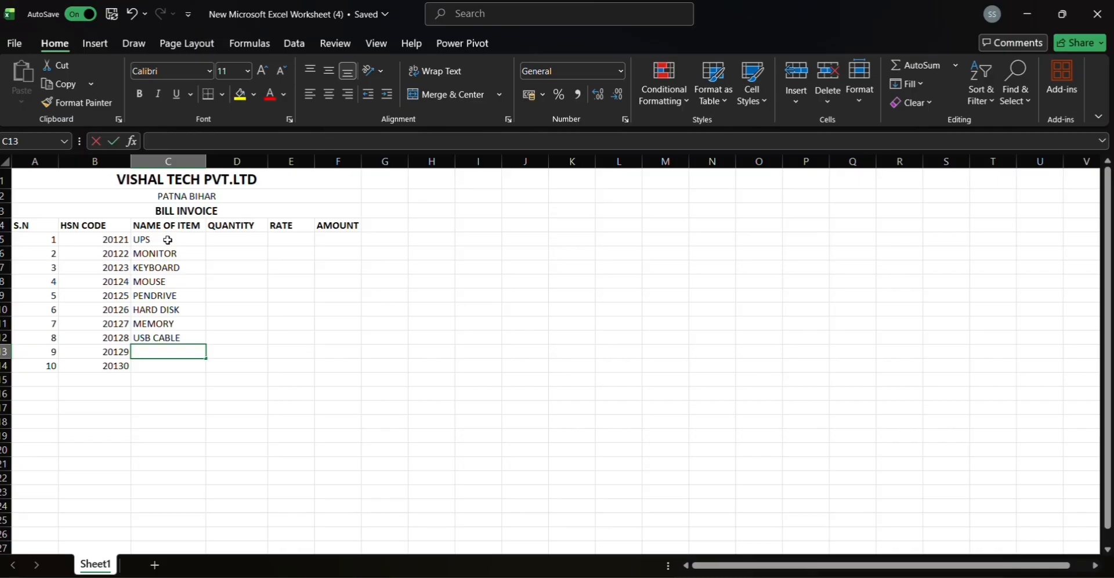
type("RAM")
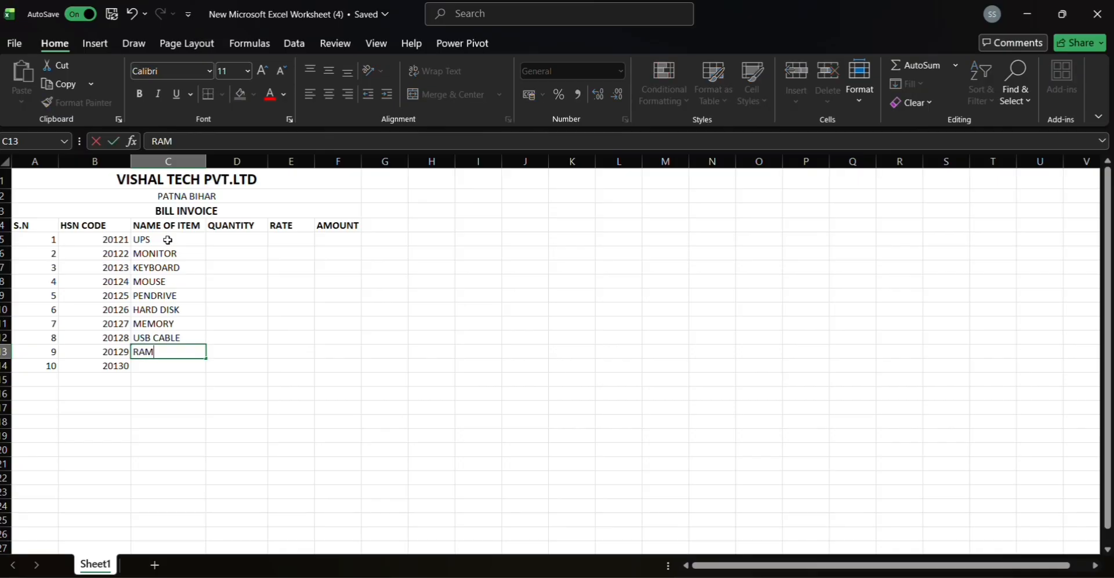
key("Return")
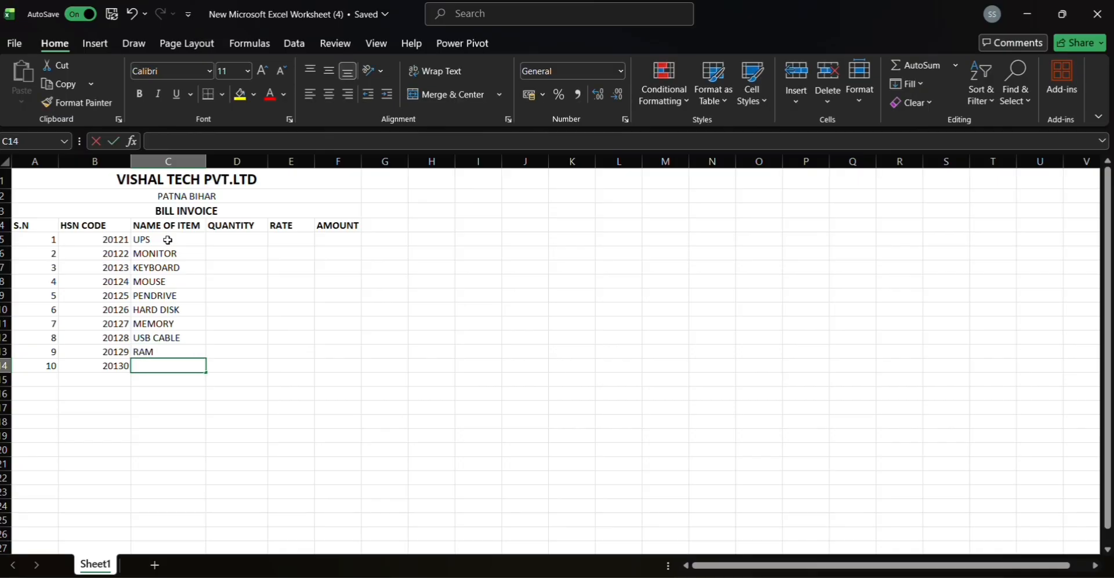
Enter the item name MOTHER BOARD in cell C14
type("MOTHER")
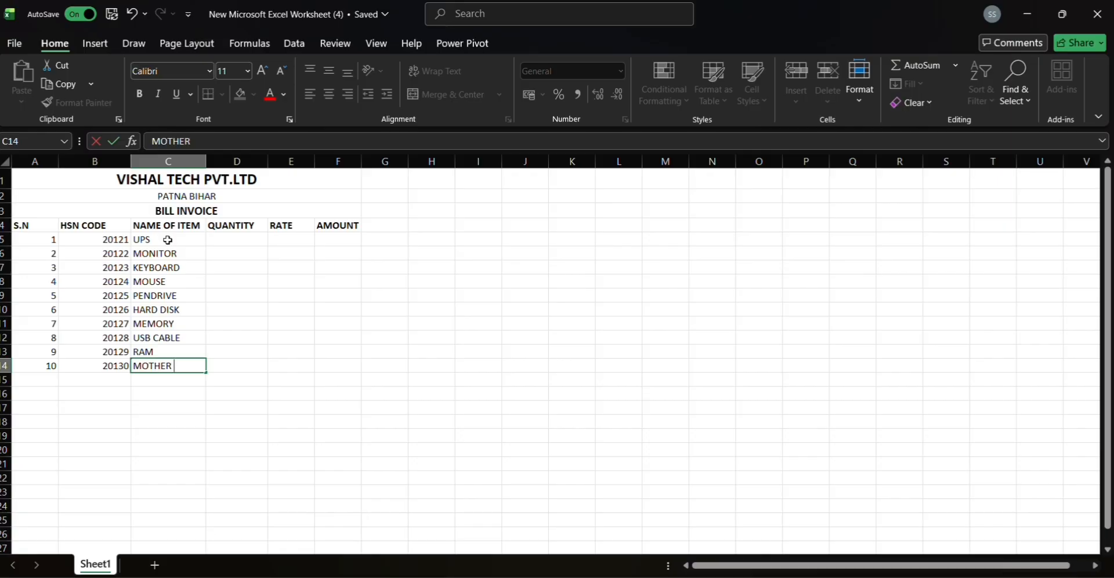
type(" BOARD")
key("Return")
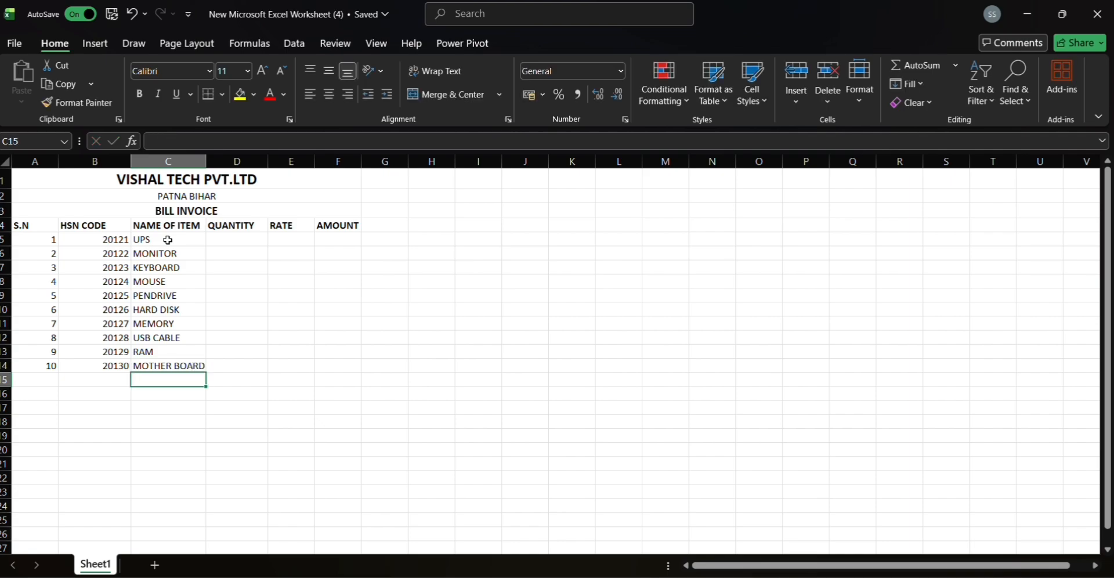
Enter the quantities 5, 7 and 20 in cells D5 to D7
left_click(230, 240)
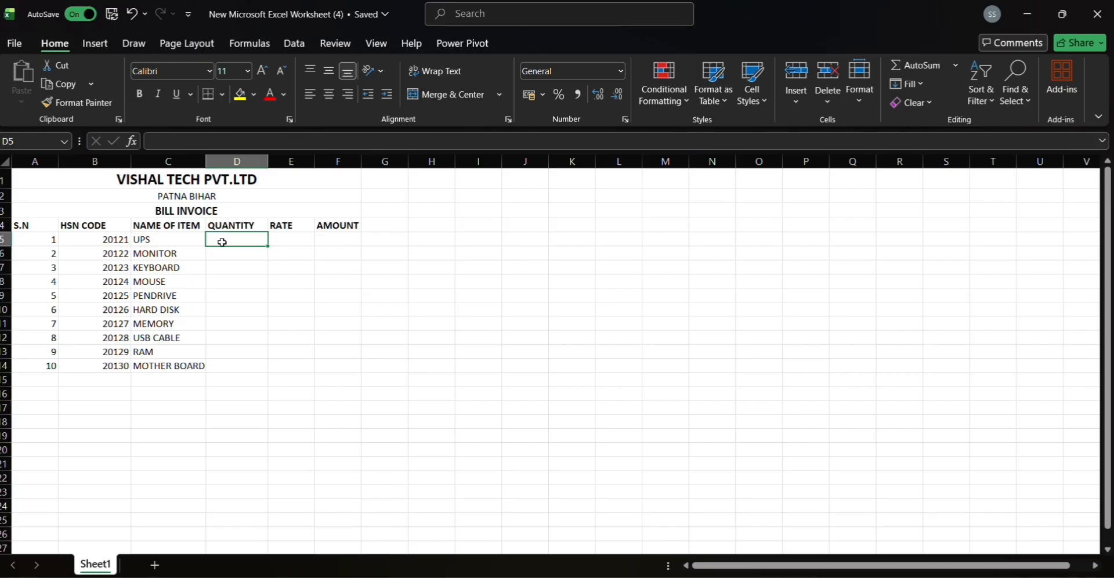
type("5")
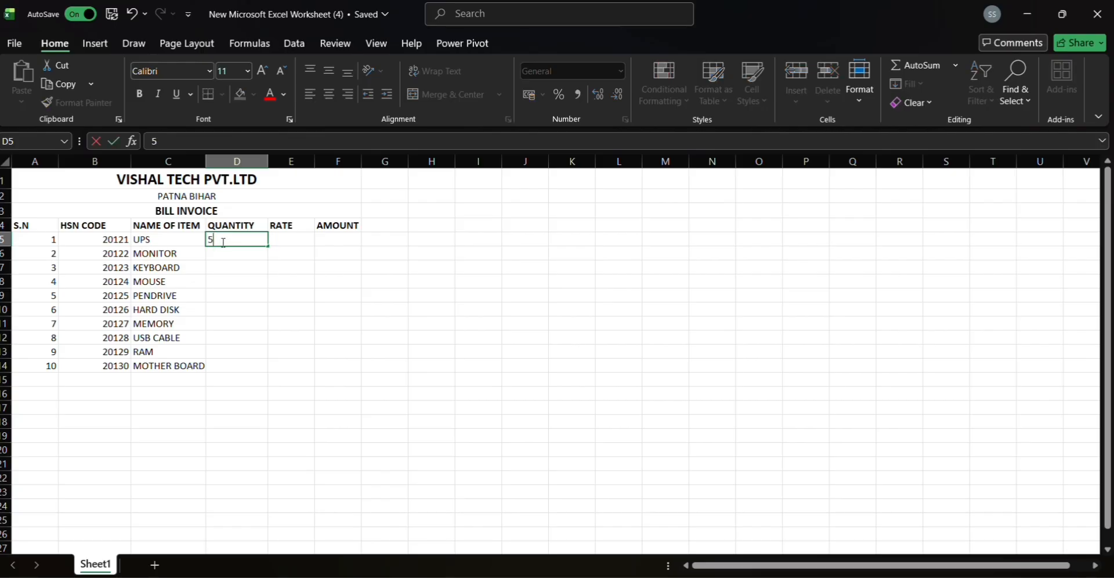
key("Return")
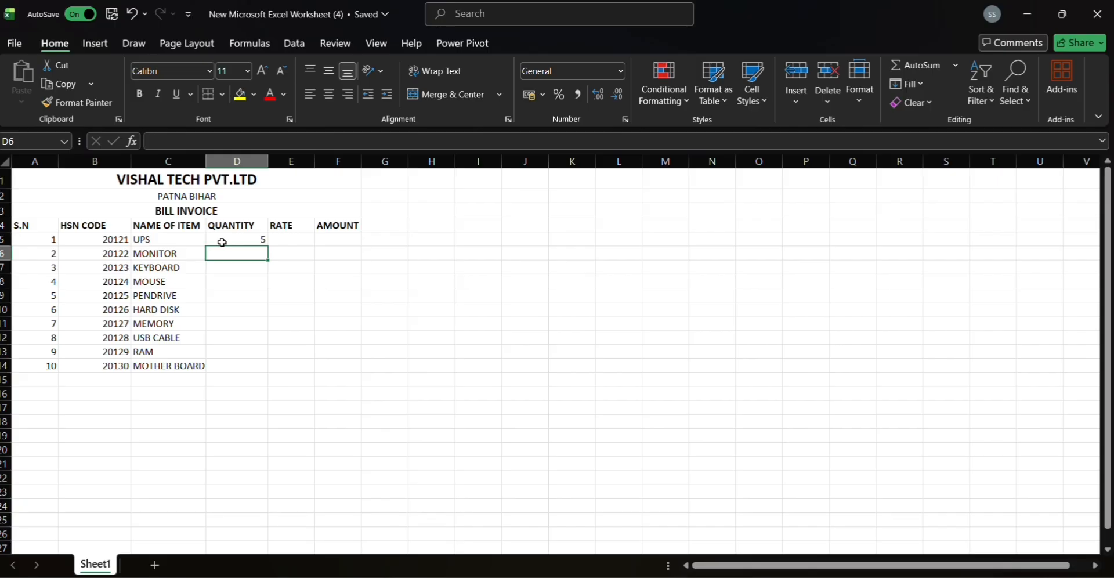
type("7")
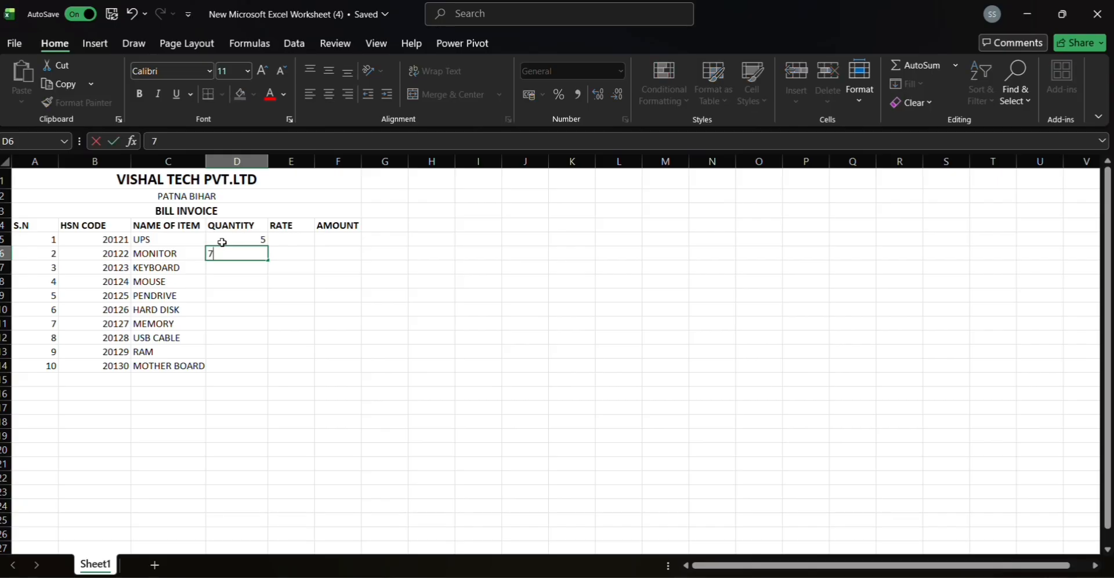
key("Return")
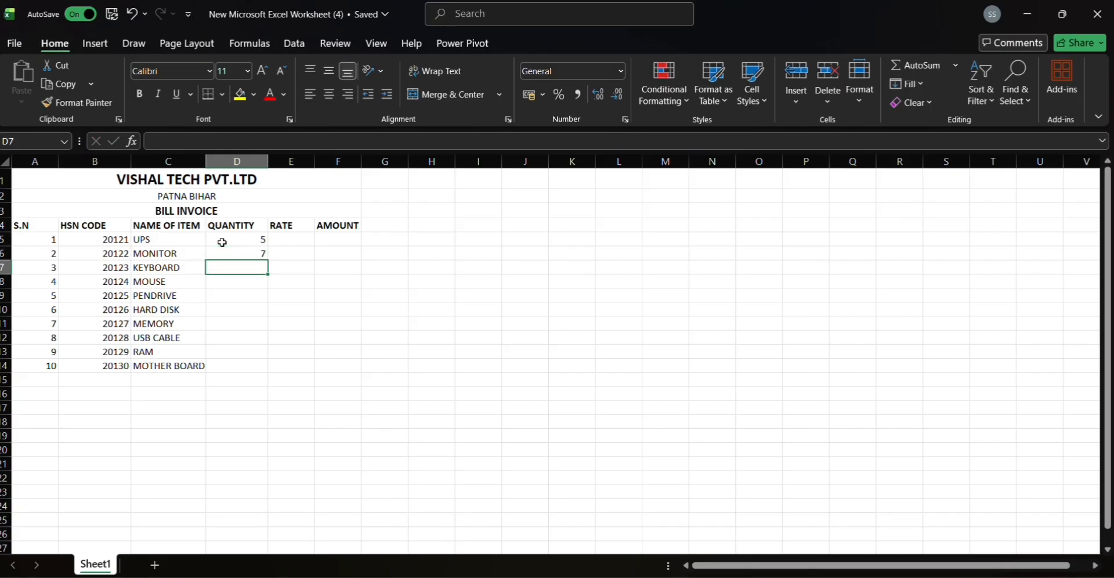
type("20")
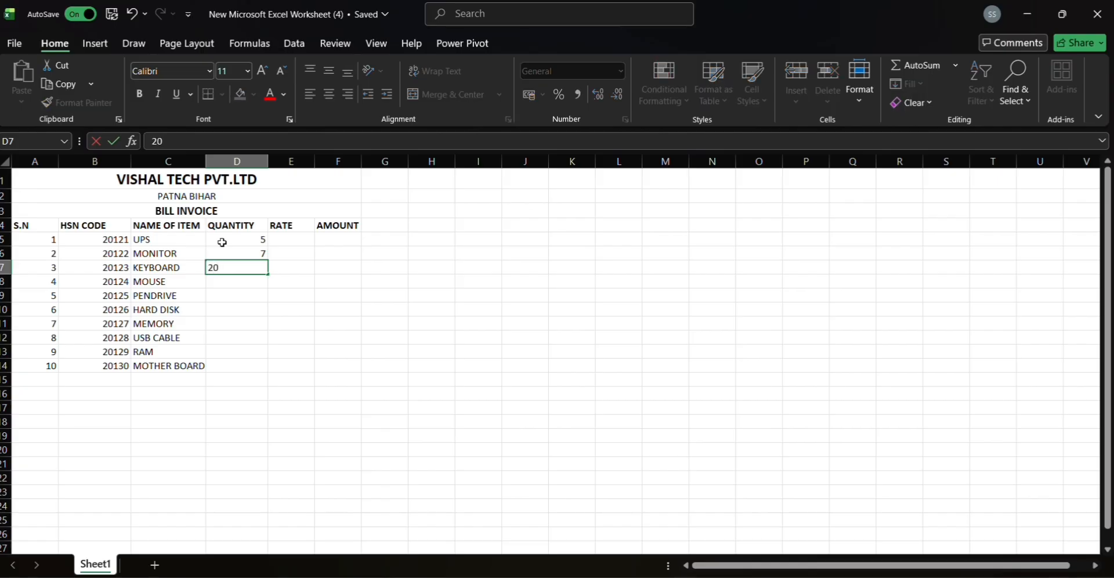
key("Return")
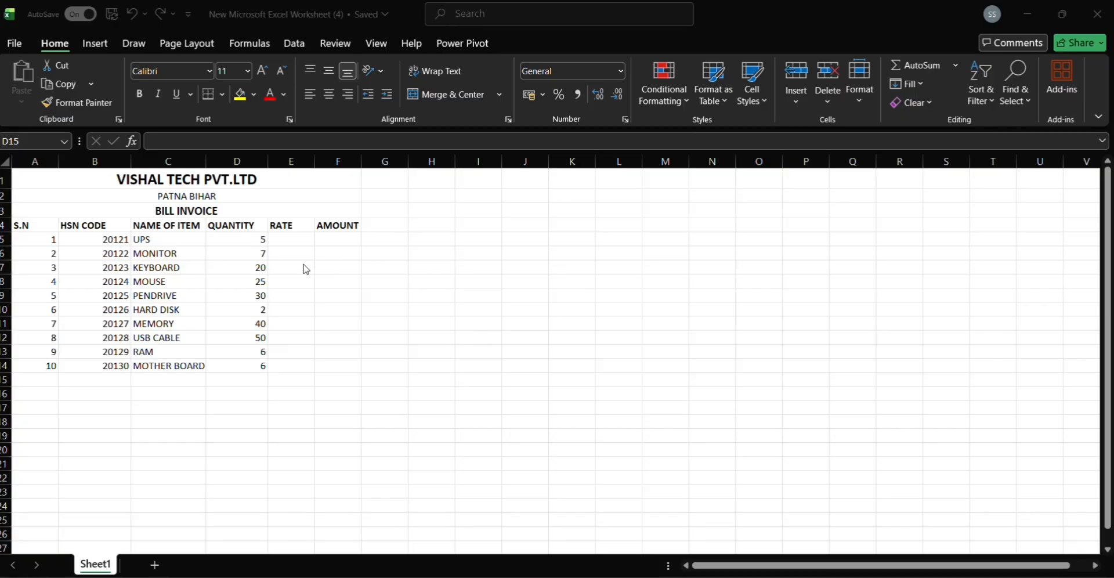
Enter the rates 1250 for UPS and 3500 for MONITOR in cells E5 and E6
left_click(285, 242)
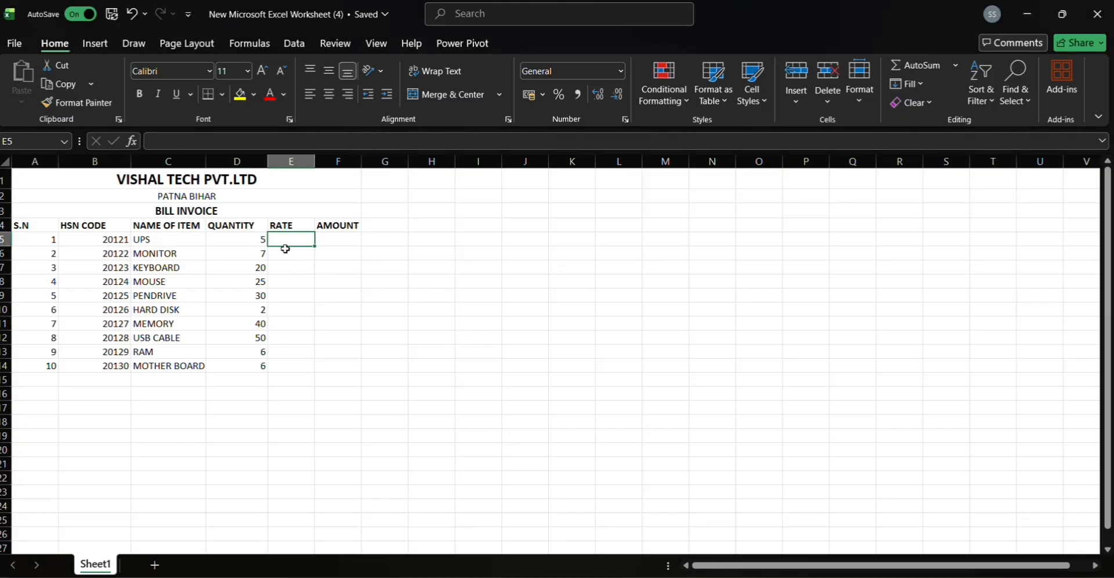
type("1250")
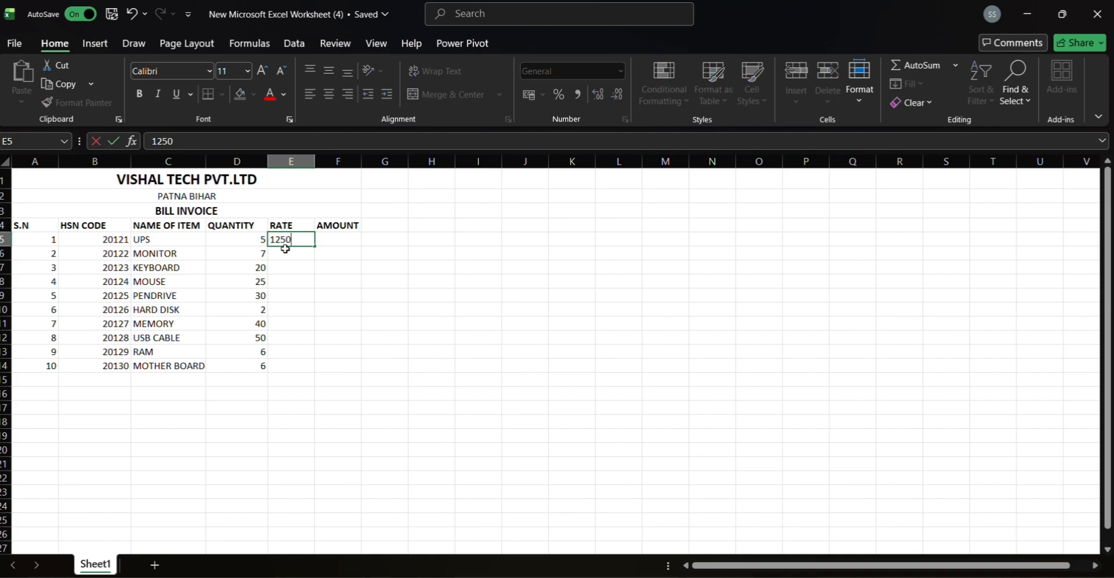
key("Return")
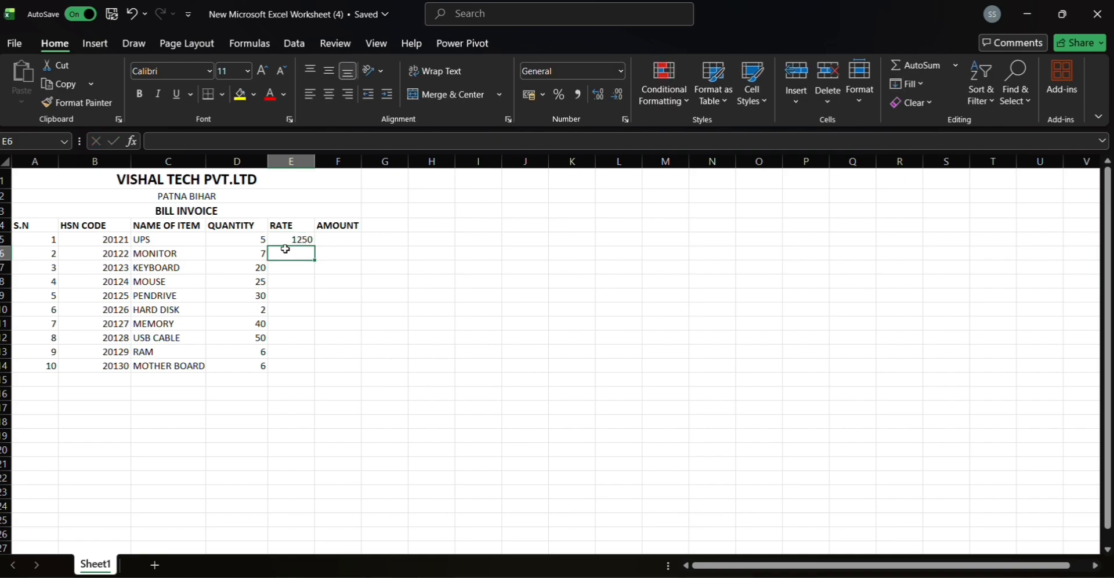
type("35")
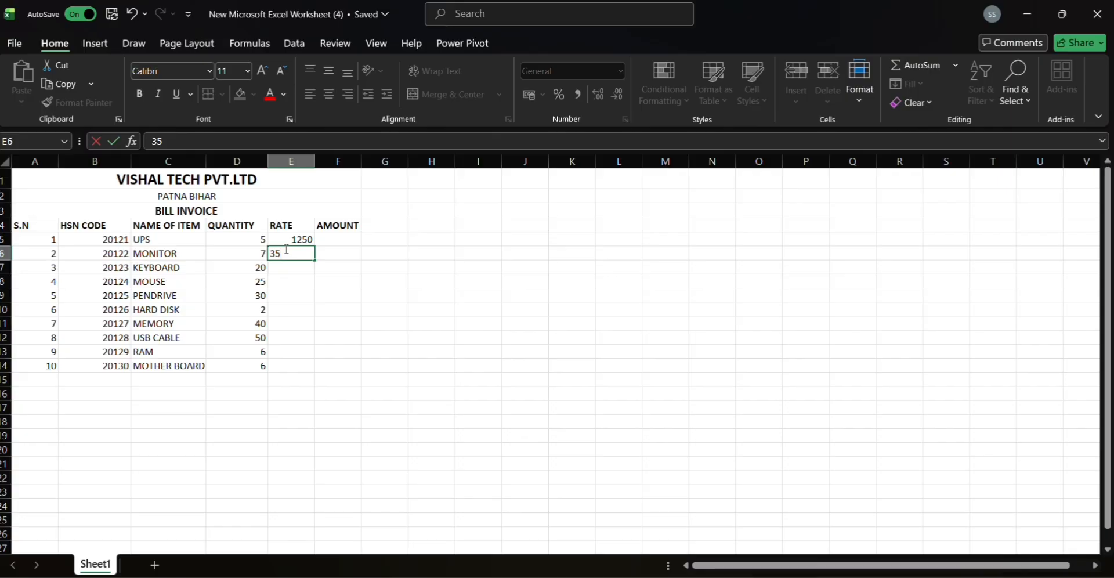
type("00")
key("Return")
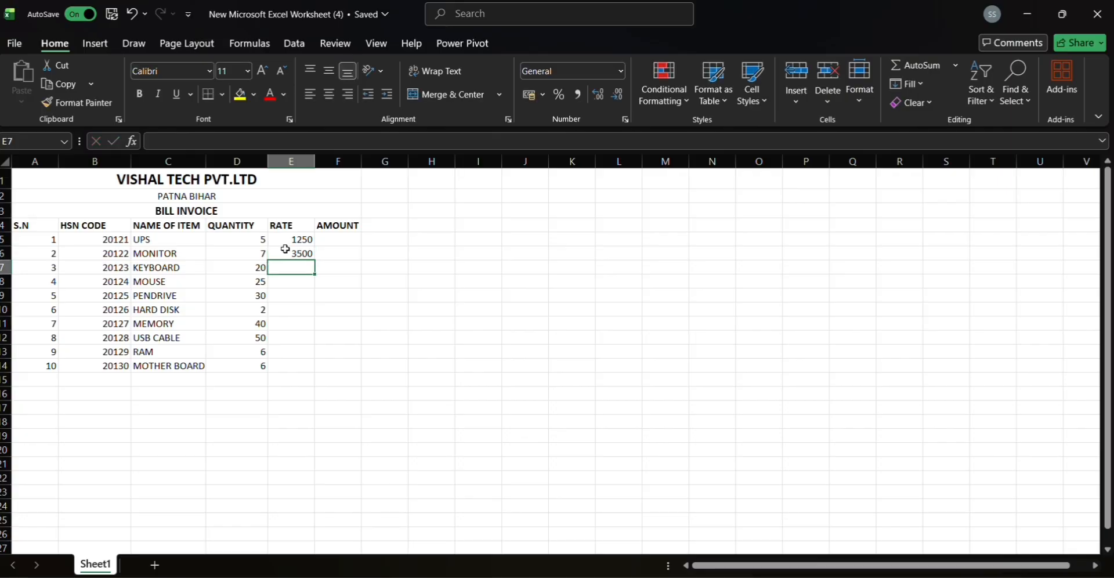
Enter the rates 350 and 150 in cells E7 and E8, and commit the rate 4050 in E14
type("35")
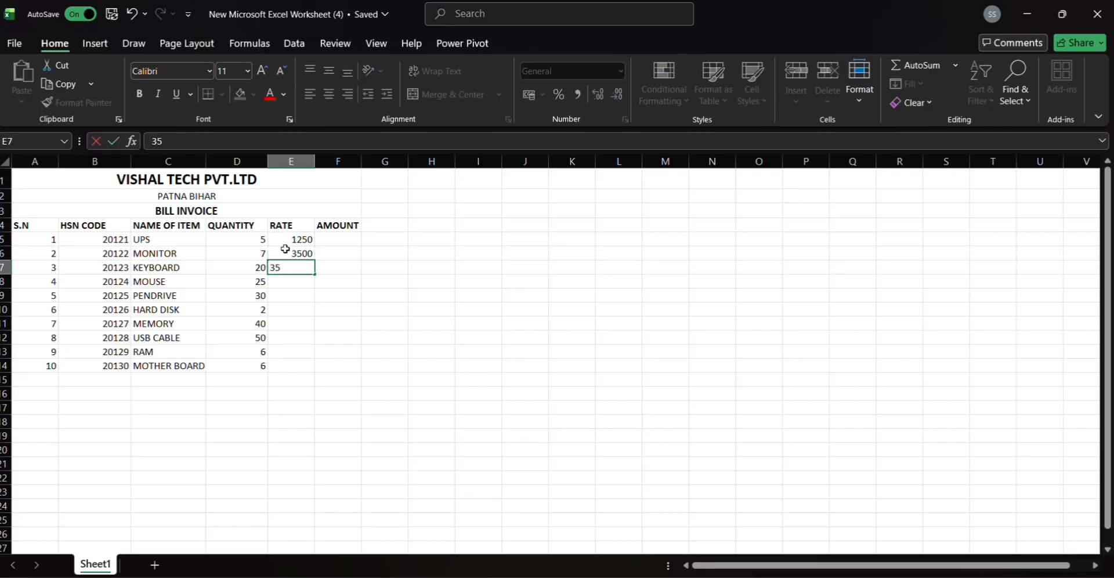
type("0")
key("Return")
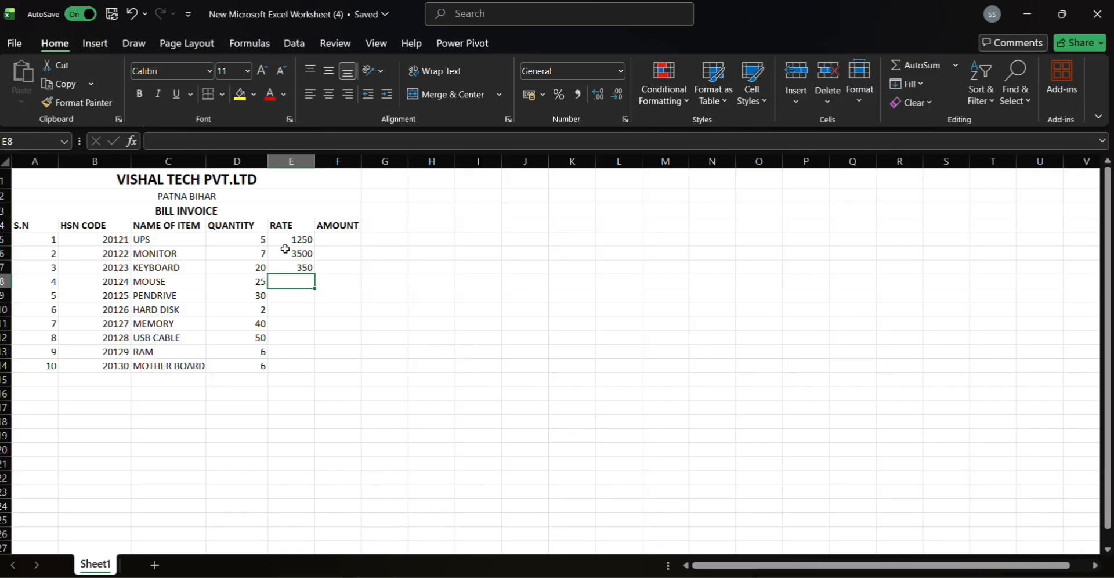
type("150")
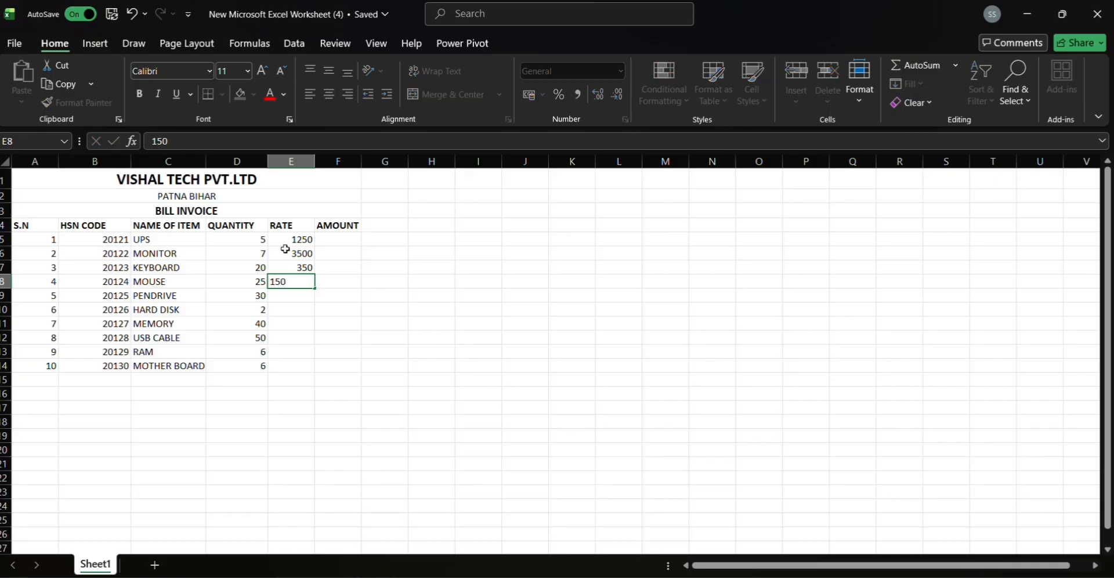
key("Return")
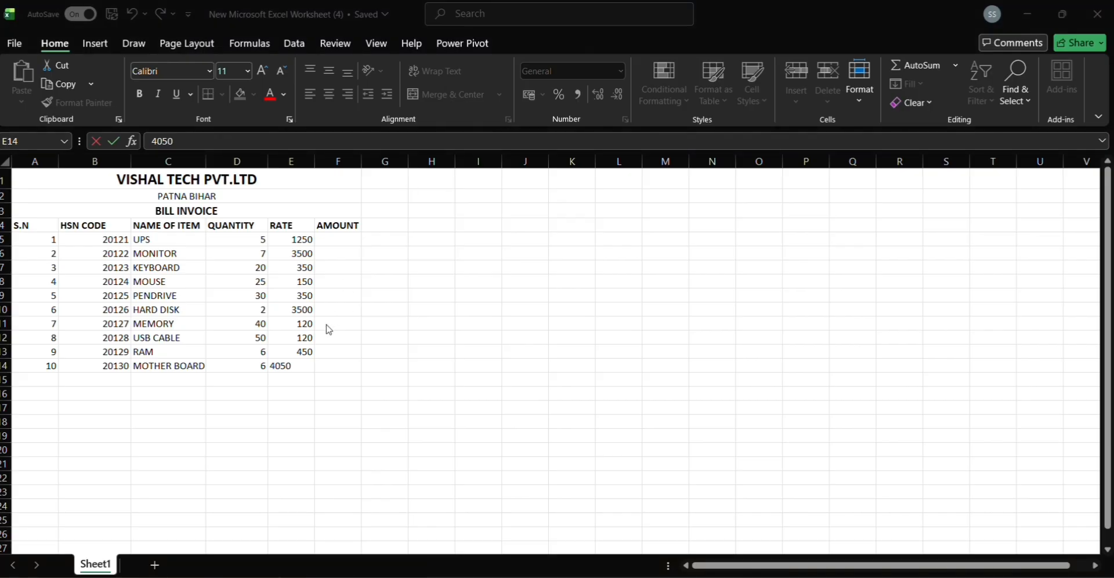
left_click(302, 365)
key("Return")
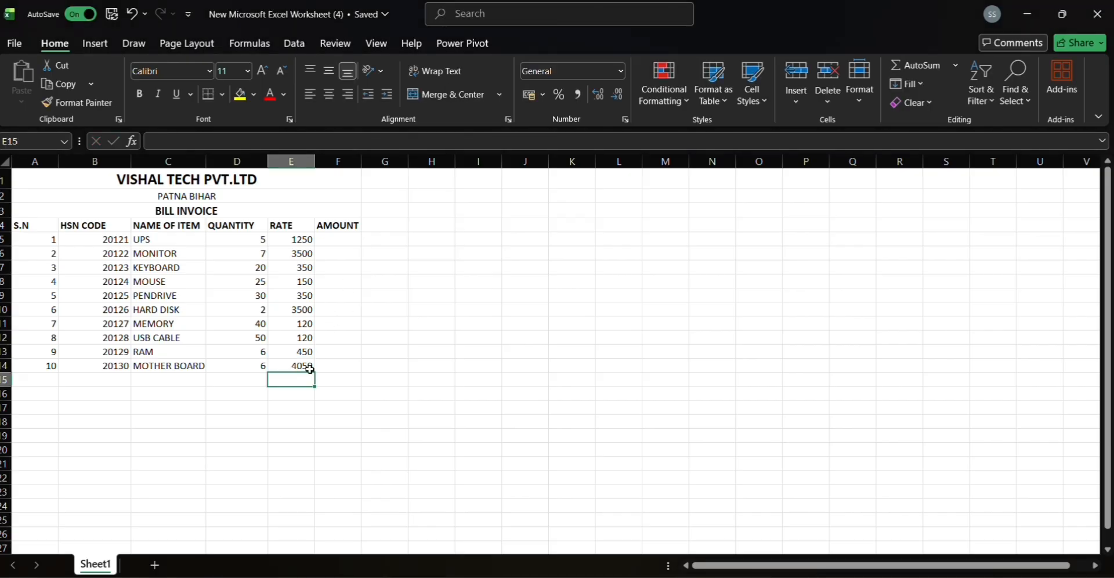
Calculate the UPS amount in cell F5 with the formula =D5*E5
left_click(326, 241)
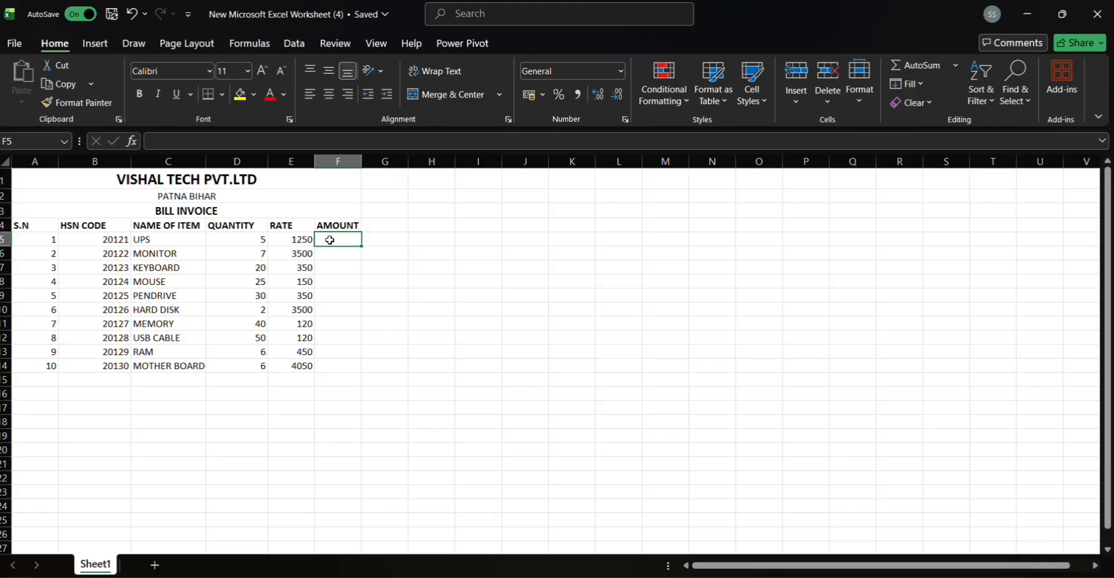
type("=")
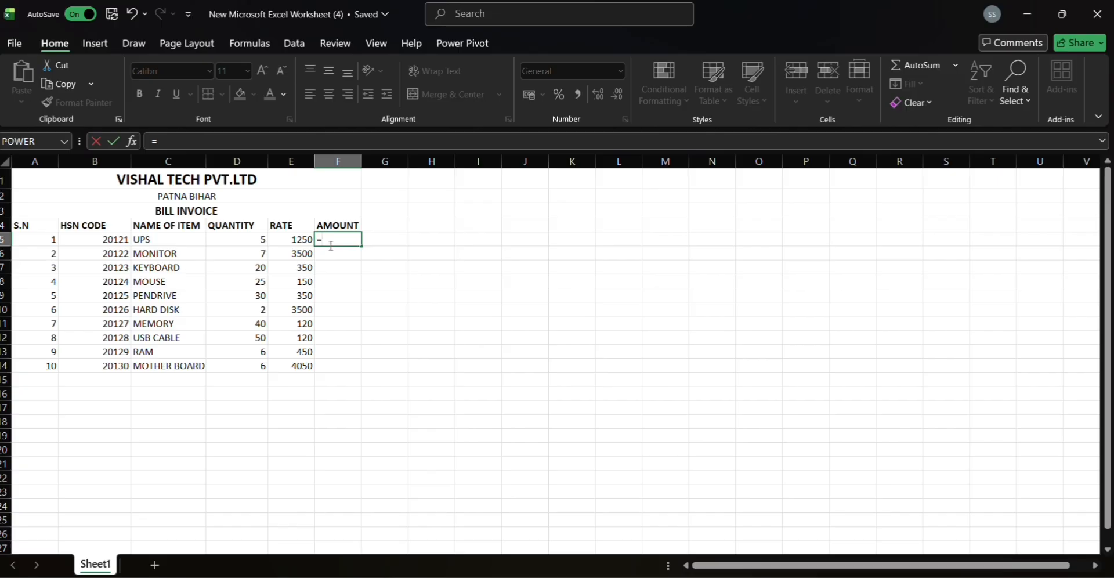
left_click(250, 239)
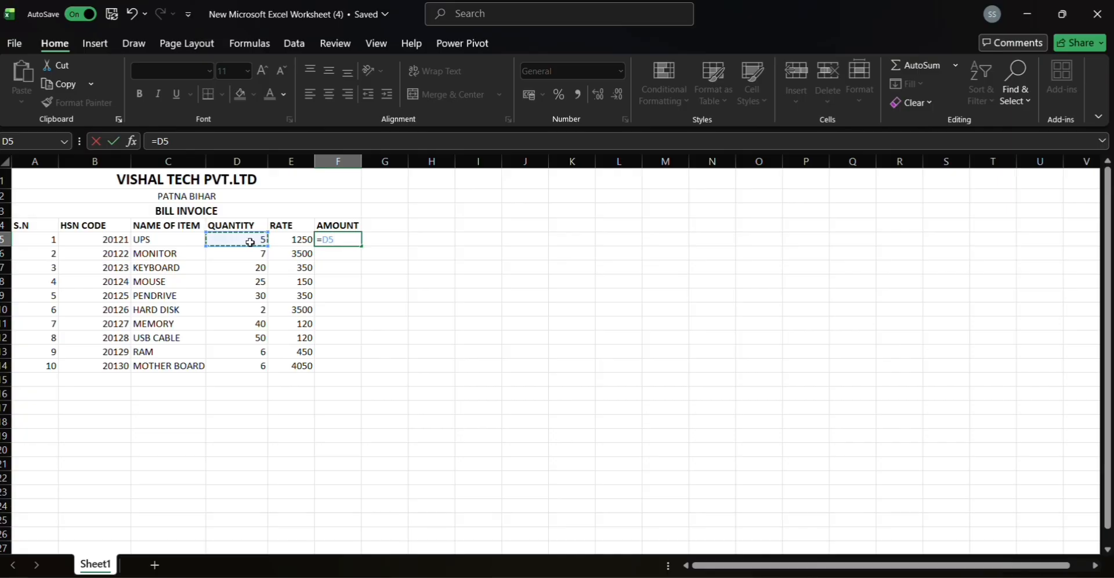
type("*")
left_click(286, 239)
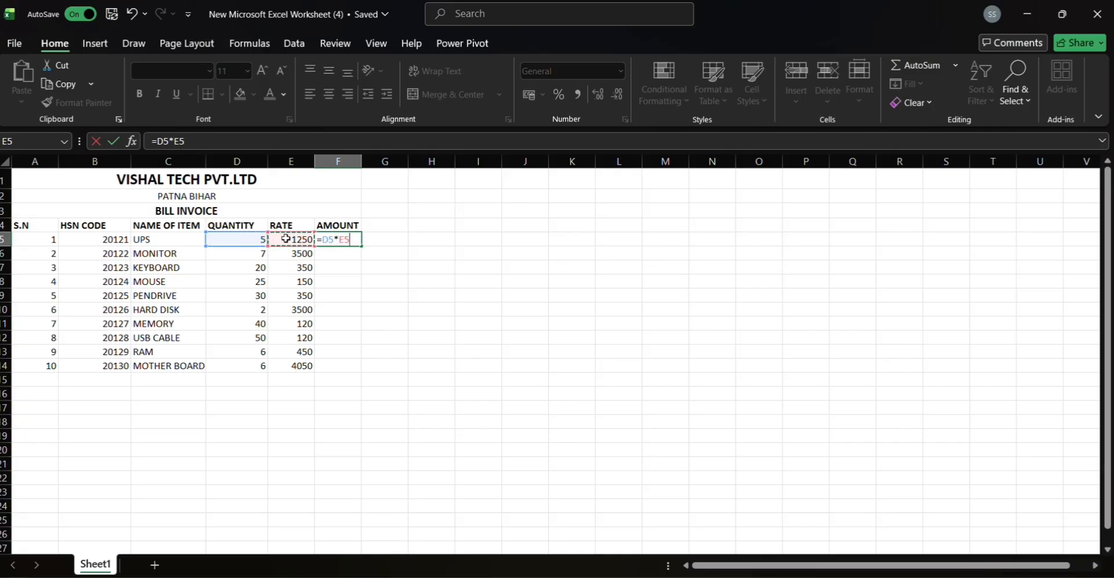
key("Return")
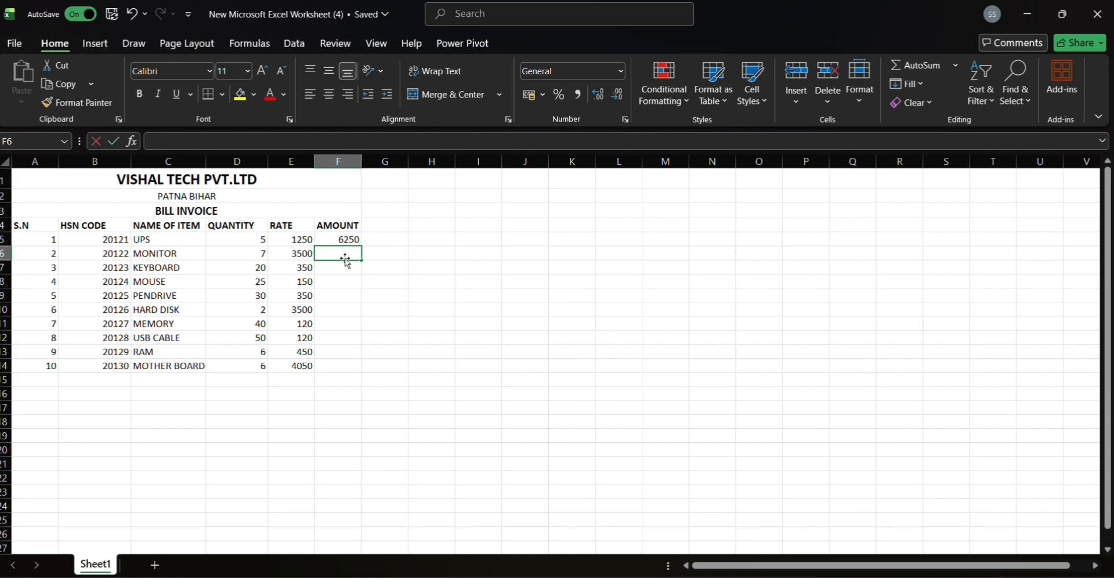
Calculate the MONITOR amount in cell F6 with the formula =D6*E6
type("=")
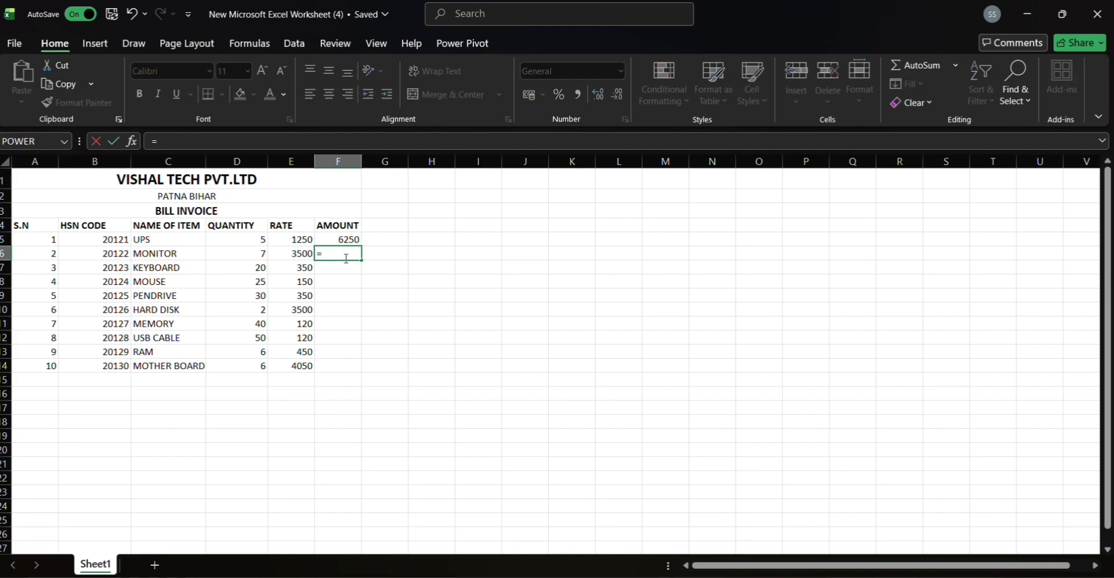
left_click(264, 255)
type("-")
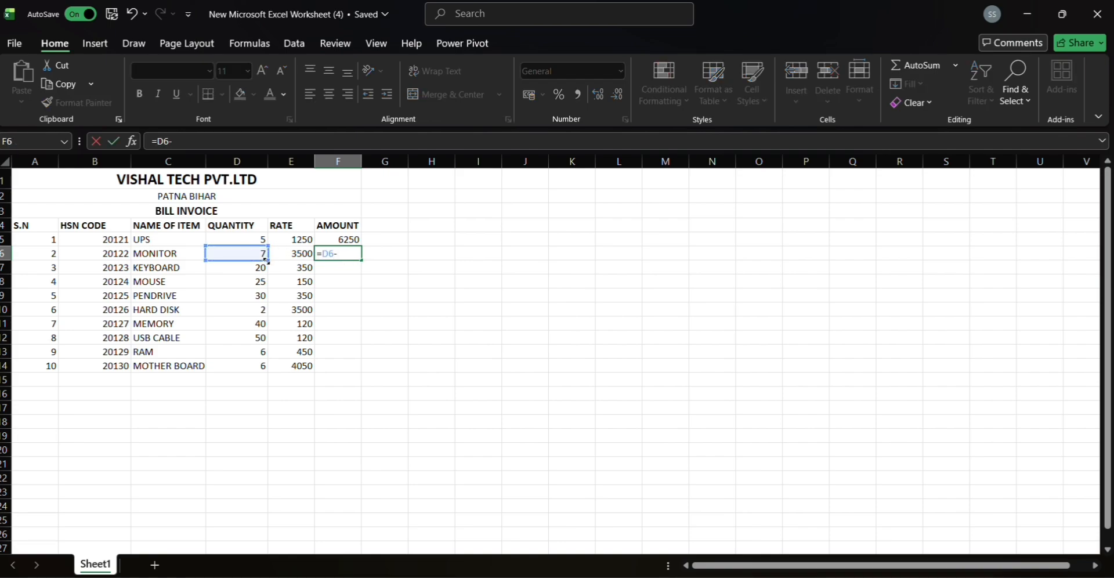
key("BackSpace")
type("*")
left_click(291, 256)
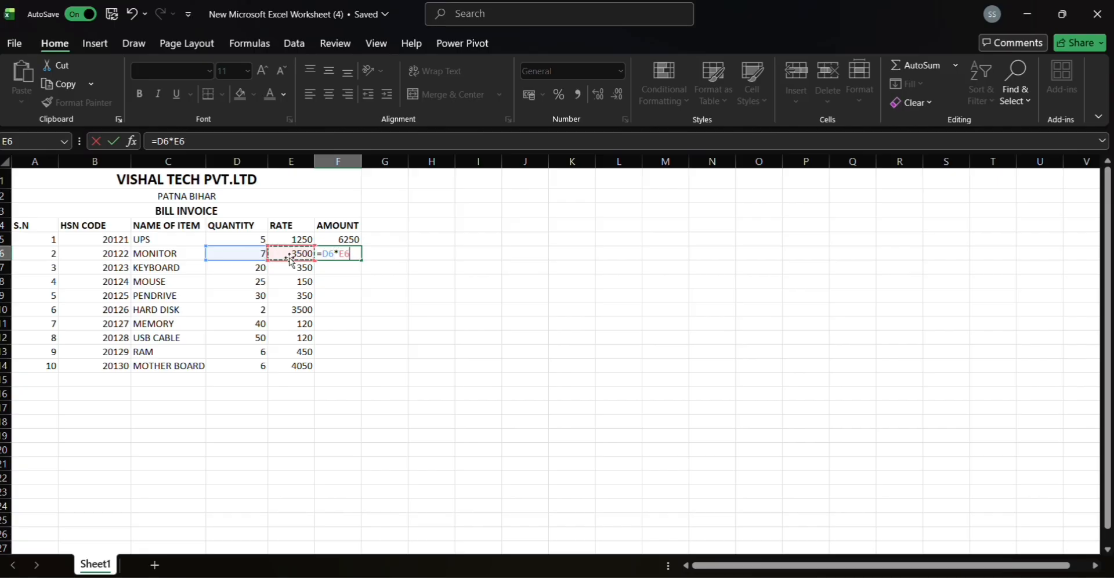
key("Return")
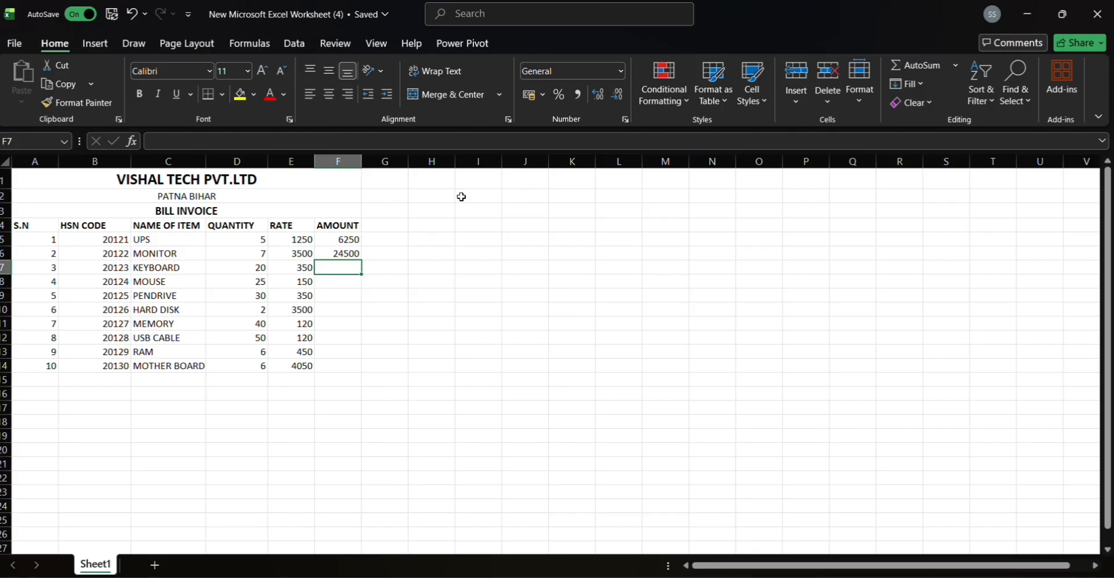
Fill the amount formula from F5 down to F14 and deselect the range
left_click(352, 238)
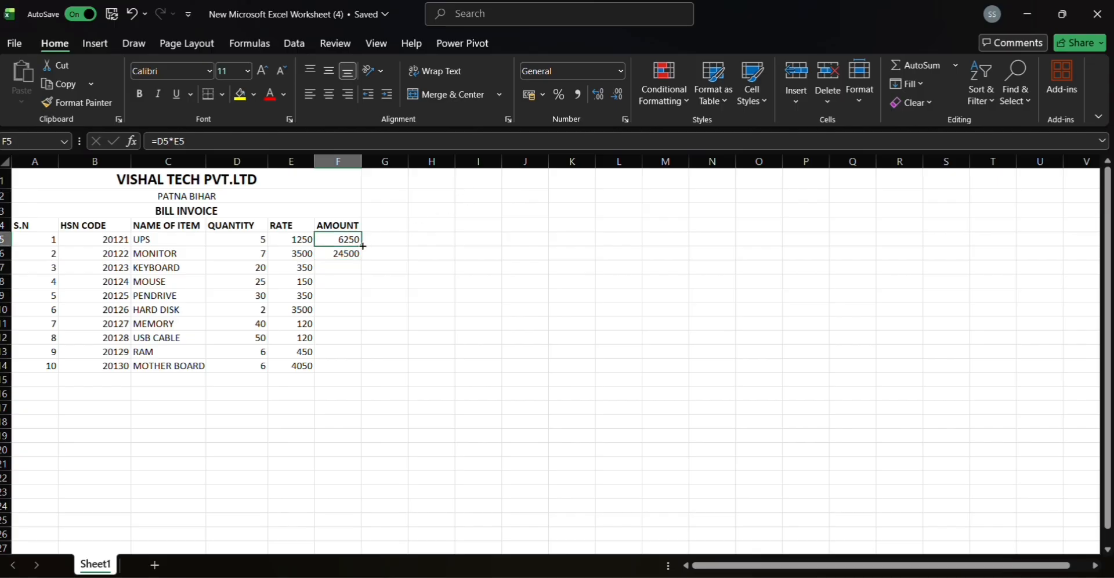
left_click_drag(361, 246, 358, 373)
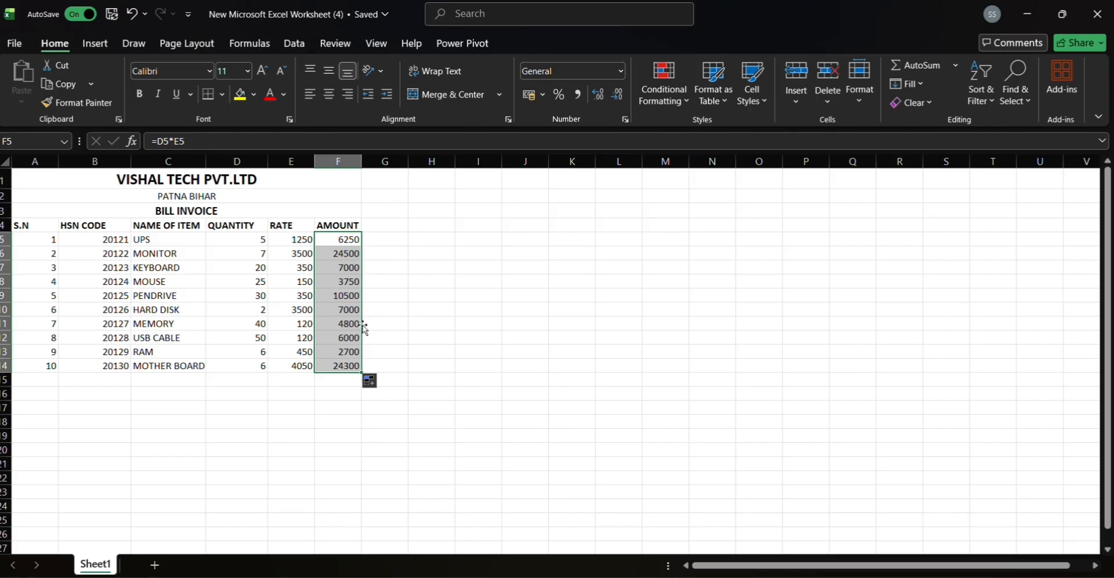
left_click(443, 323)
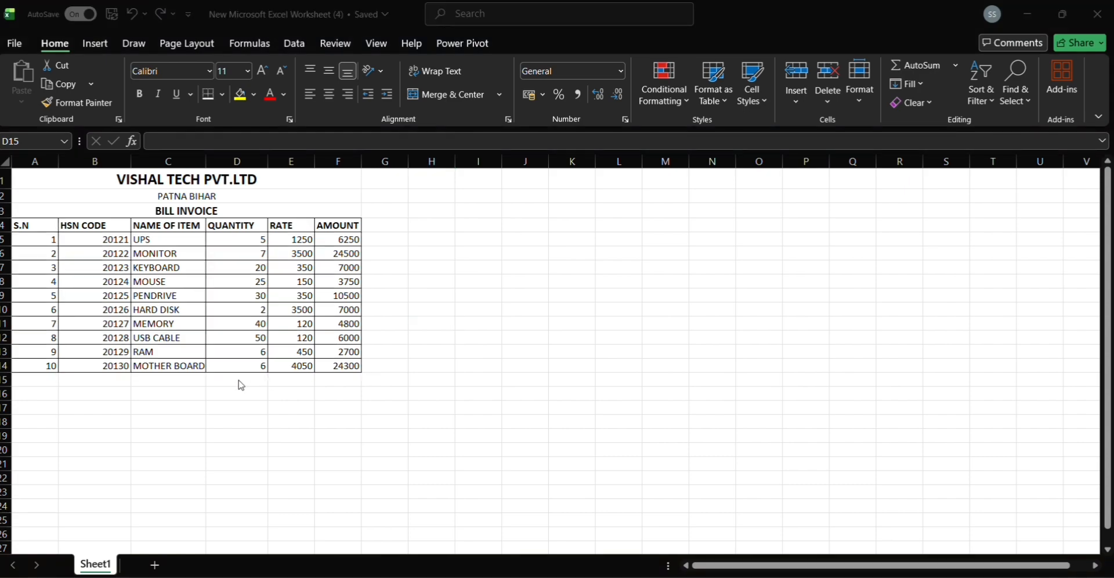
Merge and center cells D15 and E15 directly below the item table
left_click(234, 377)
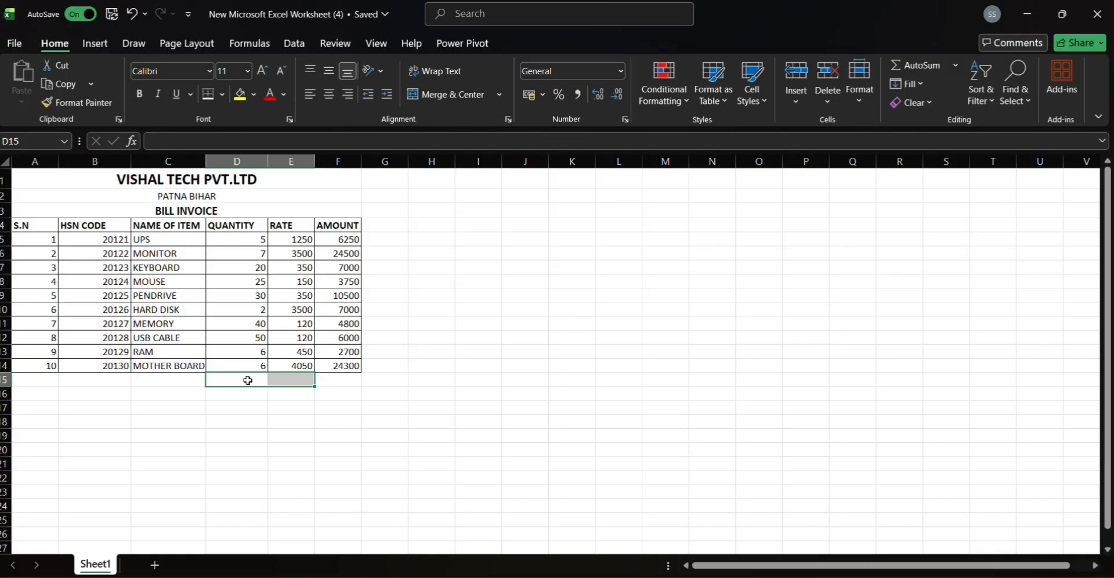
left_click(500, 95)
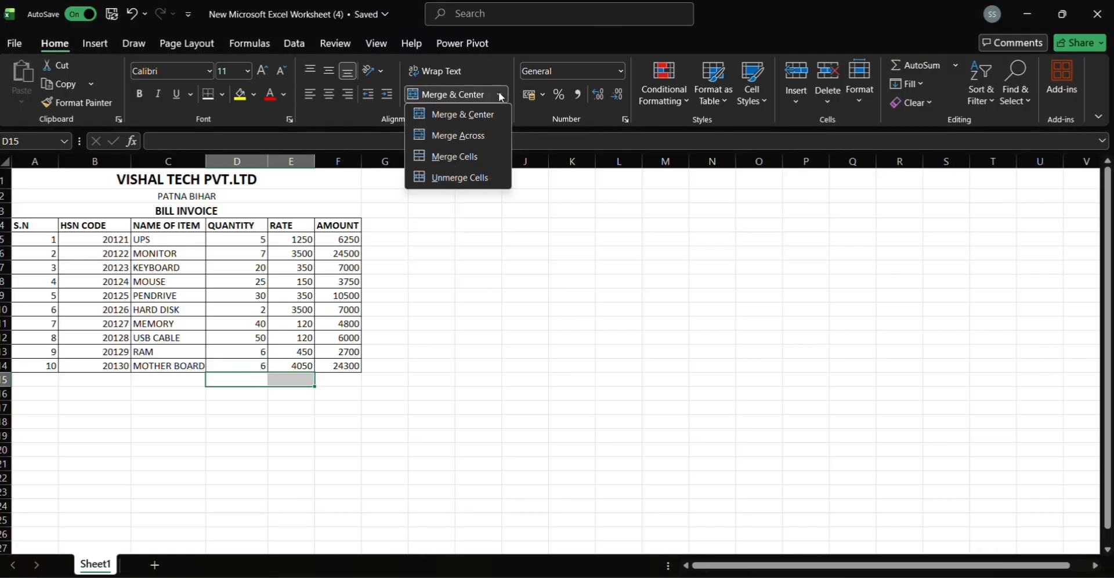
left_click(473, 115)
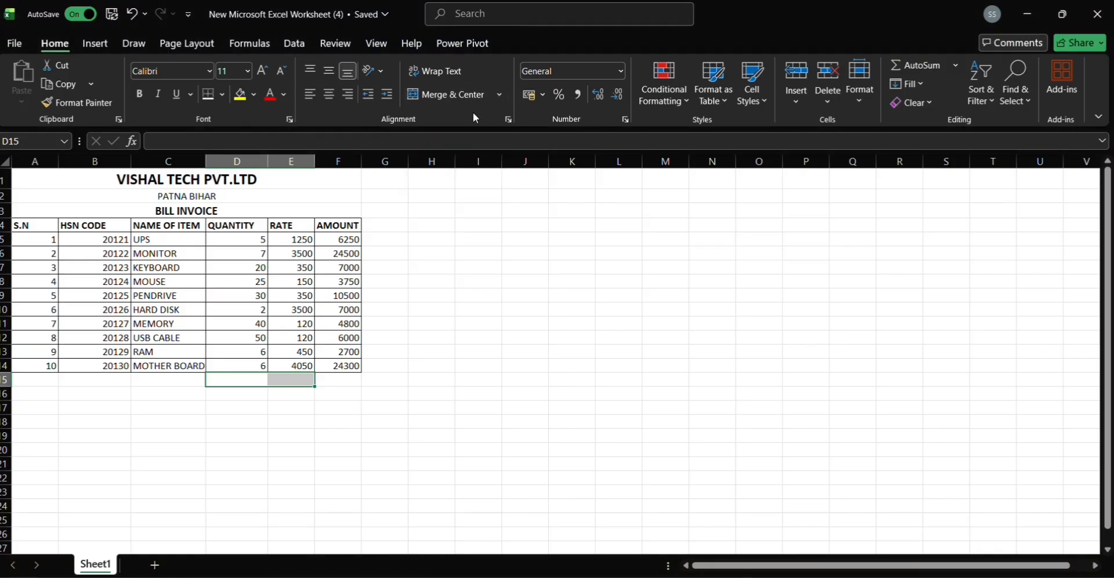
left_click(235, 393)
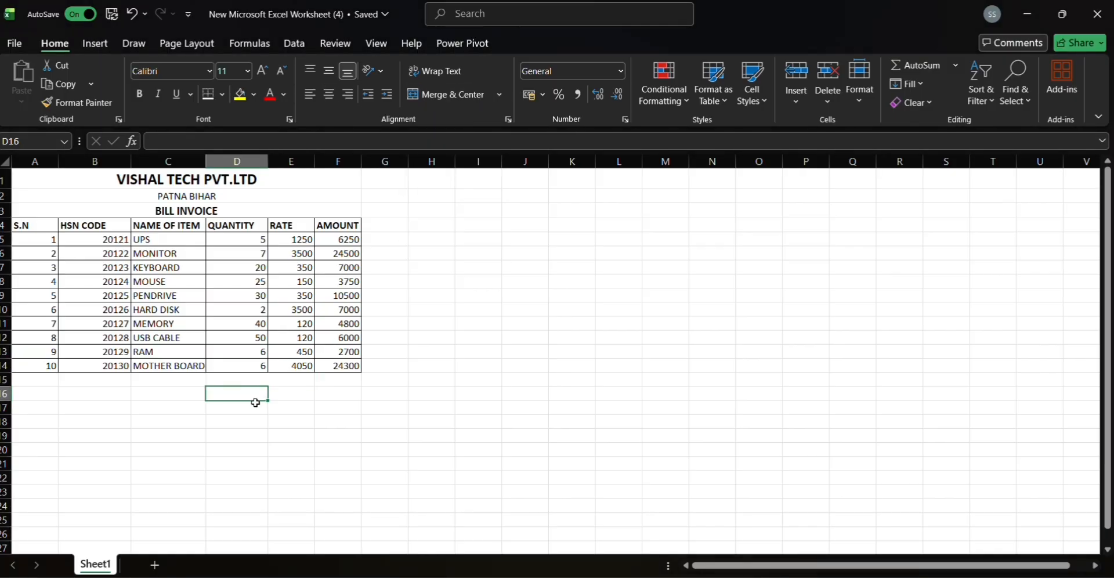
Merge and center cells D16 and E16, and likewise merge and center cells D17 and E17
left_click(290, 395)
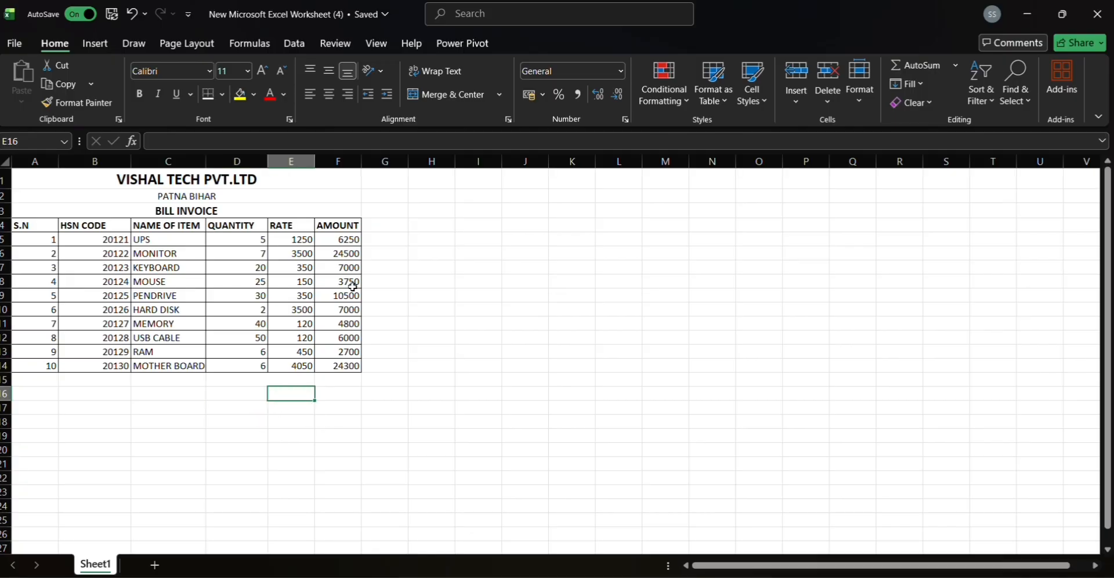
left_click_drag(211, 392, 284, 392)
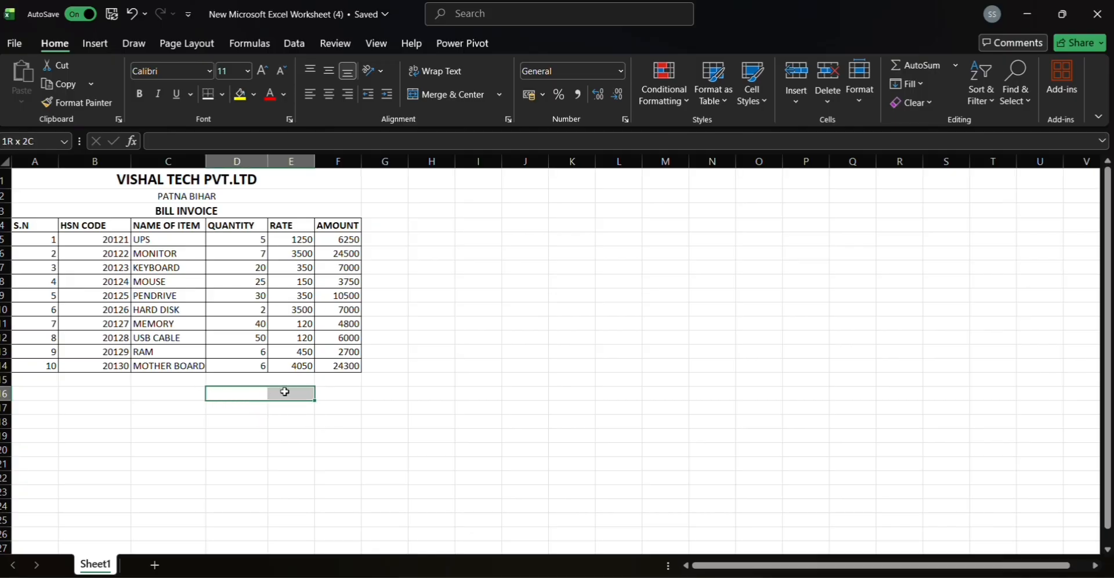
left_click(500, 95)
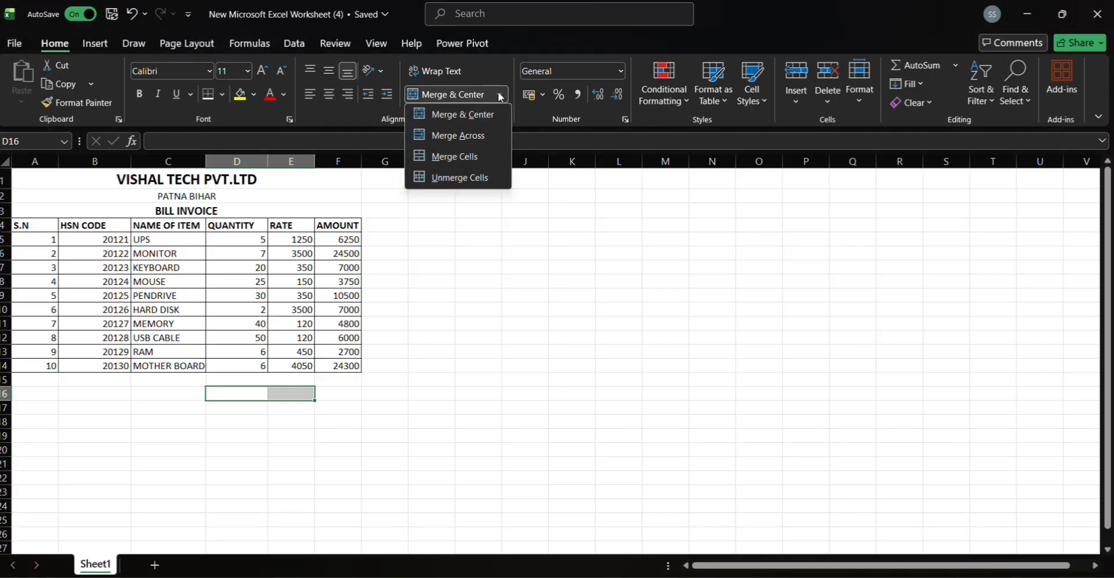
left_click(482, 115)
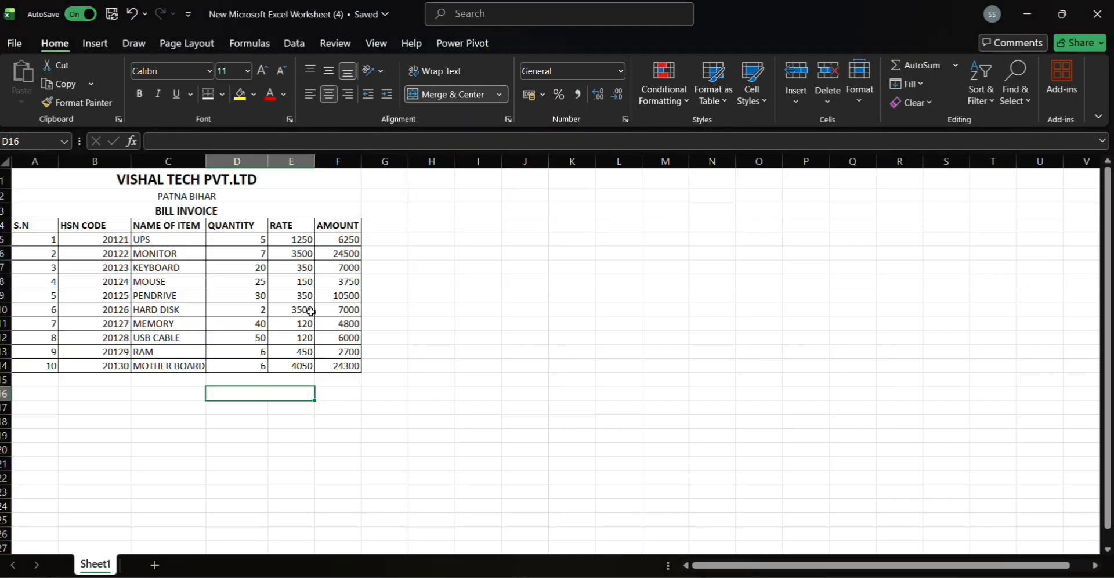
left_click(223, 408)
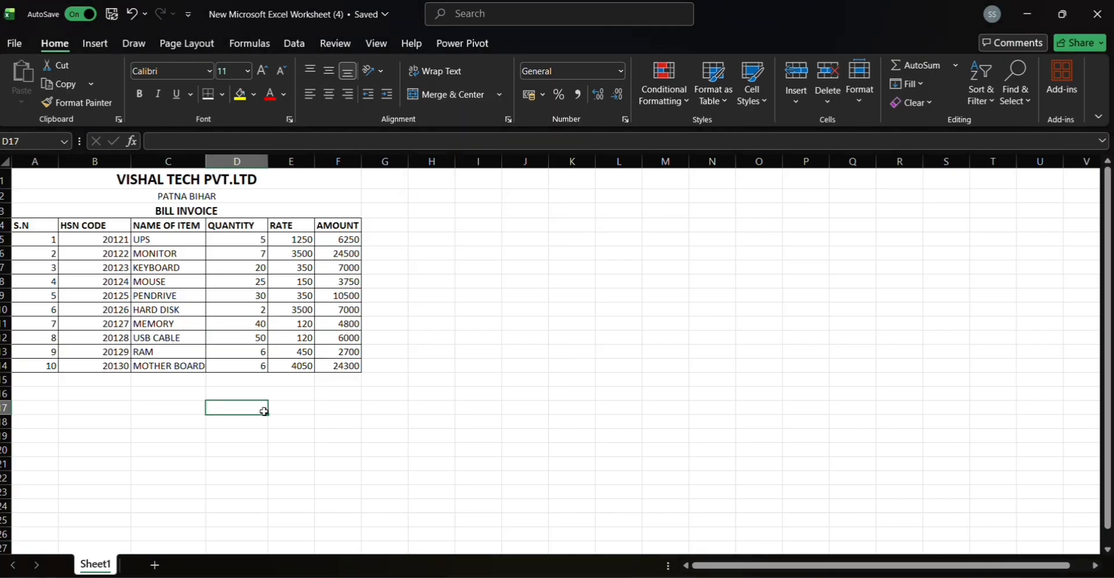
left_click_drag(264, 411, 310, 407)
left_click(503, 95)
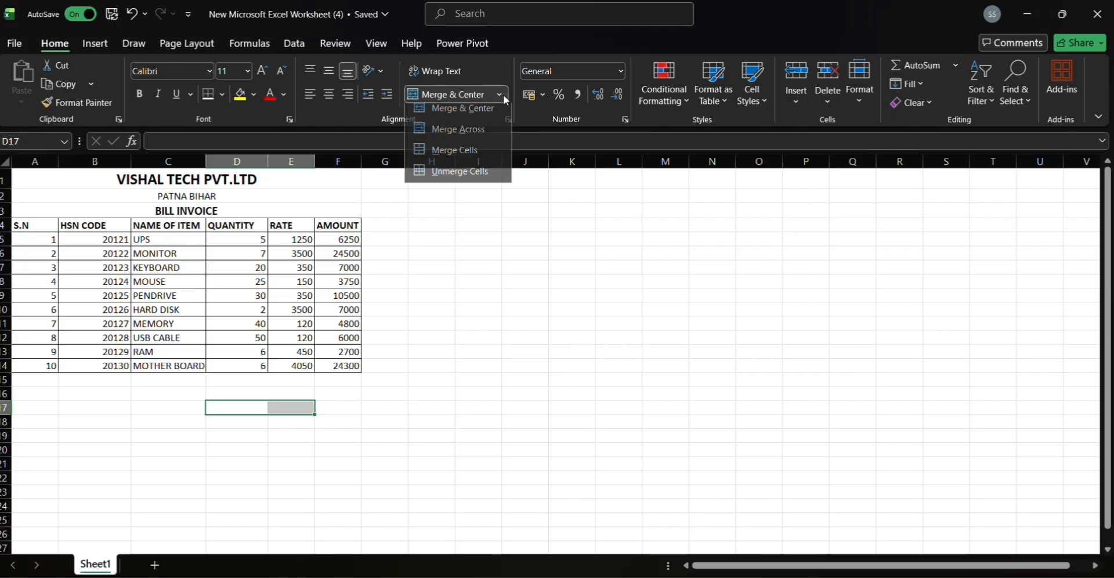
left_click(485, 115)
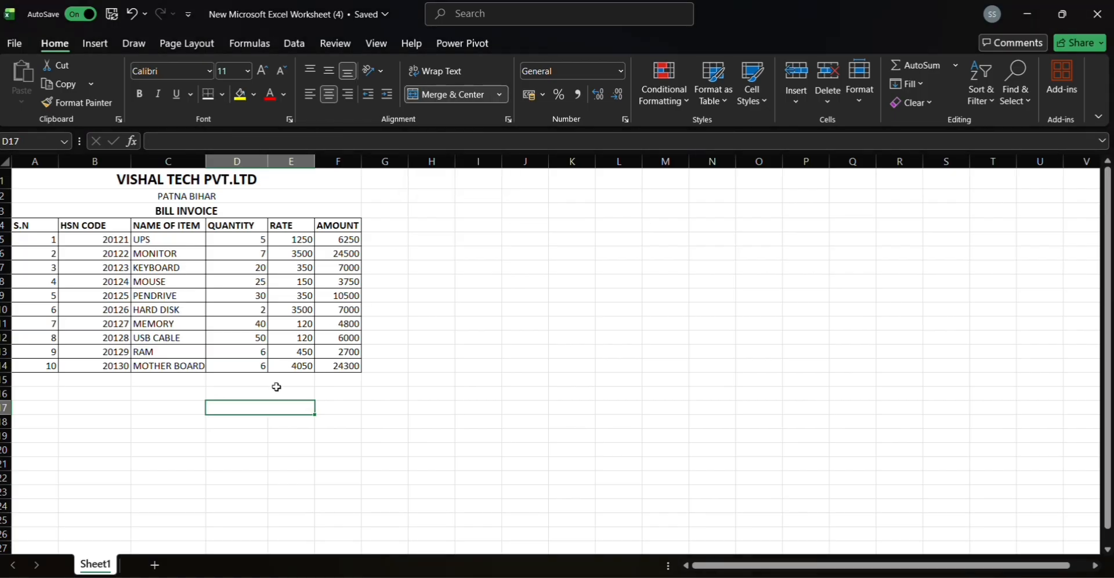
Merge and center cells D18 and E18, and likewise merge and center cells D19 and E19
left_click(235, 422)
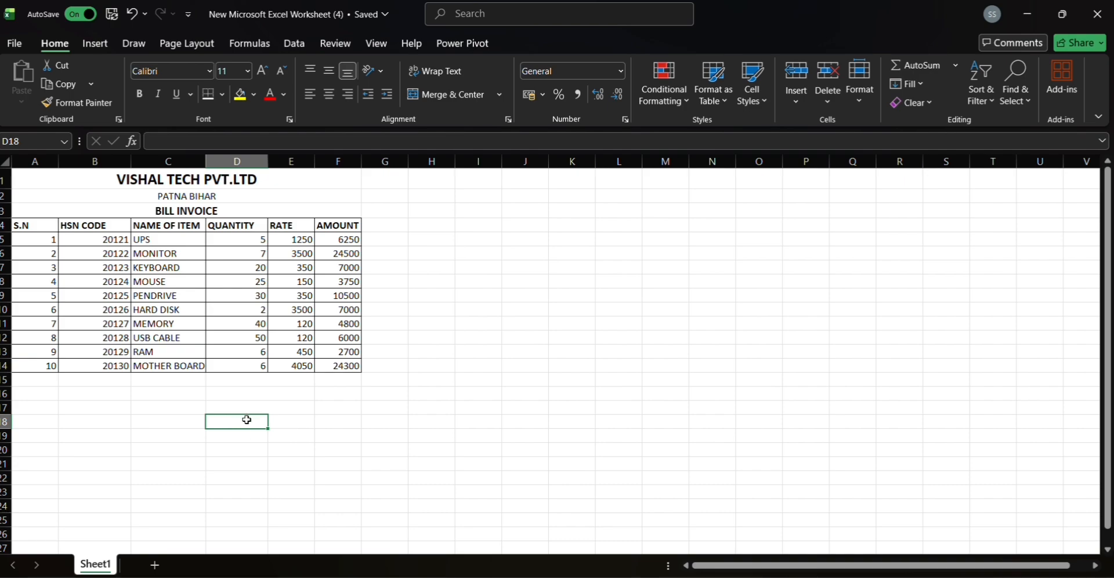
left_click_drag(254, 426, 277, 421)
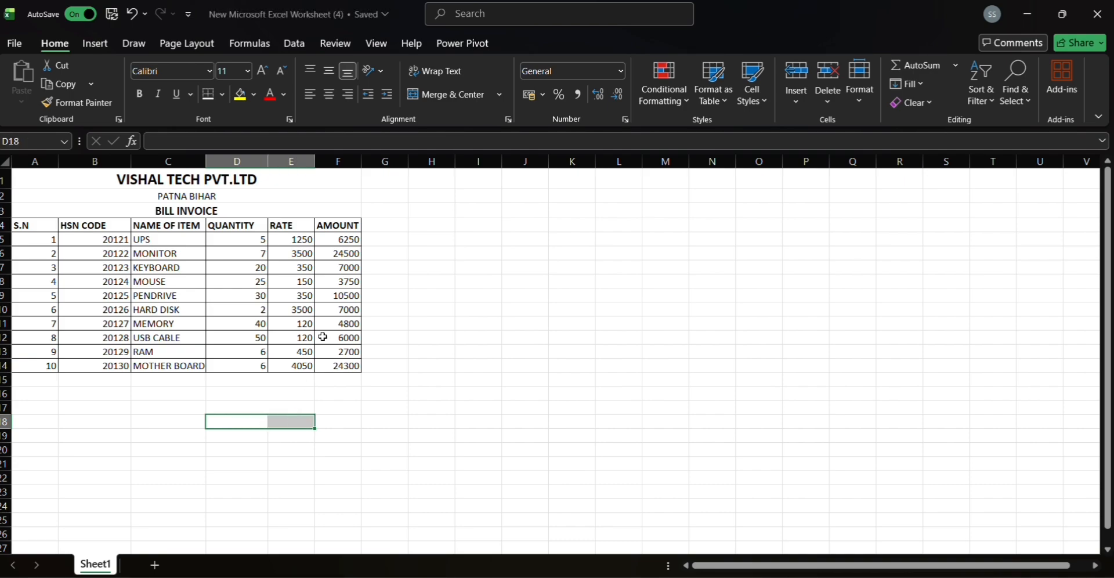
left_click(500, 95)
left_click(494, 115)
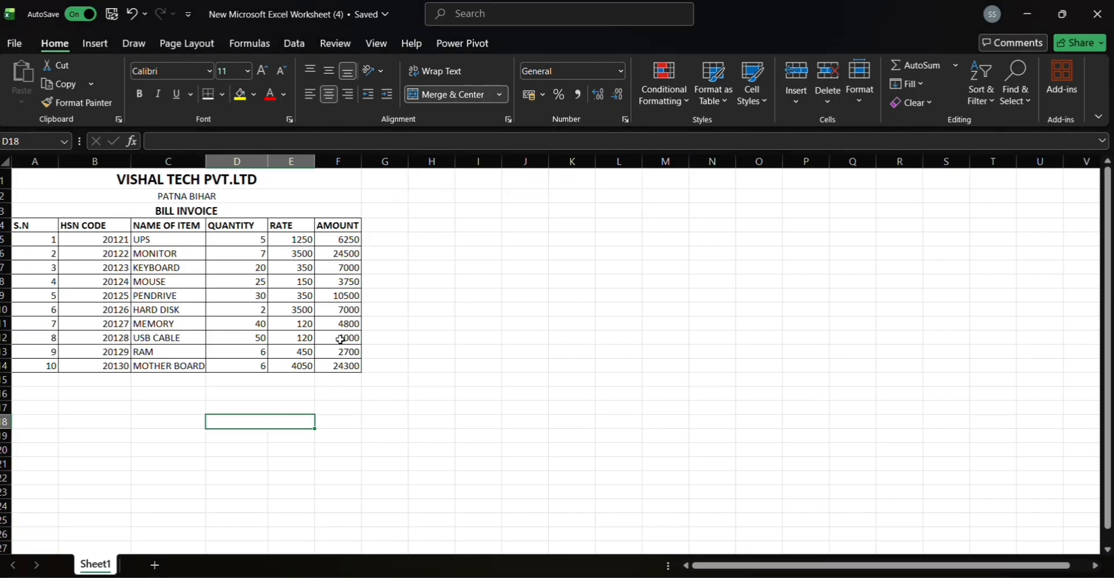
left_click(228, 436)
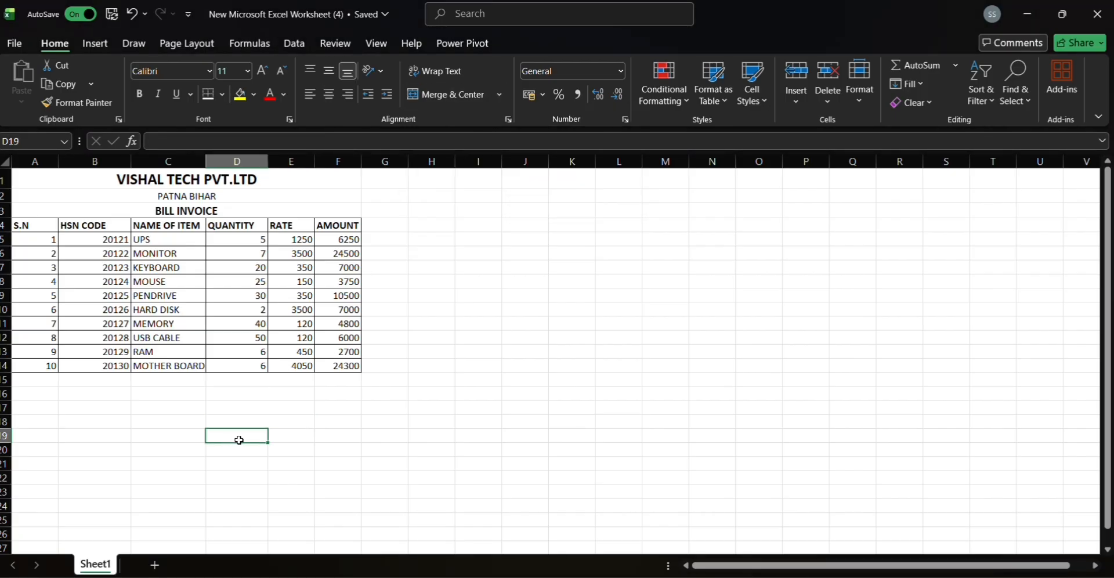
left_click_drag(268, 439, 312, 436)
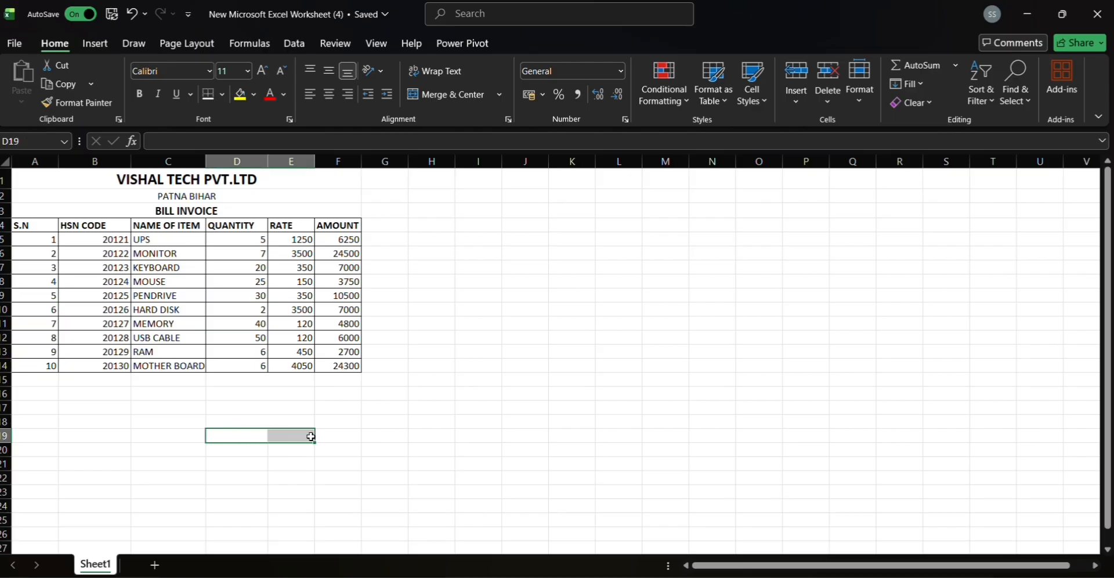
left_click(499, 94)
left_click(483, 113)
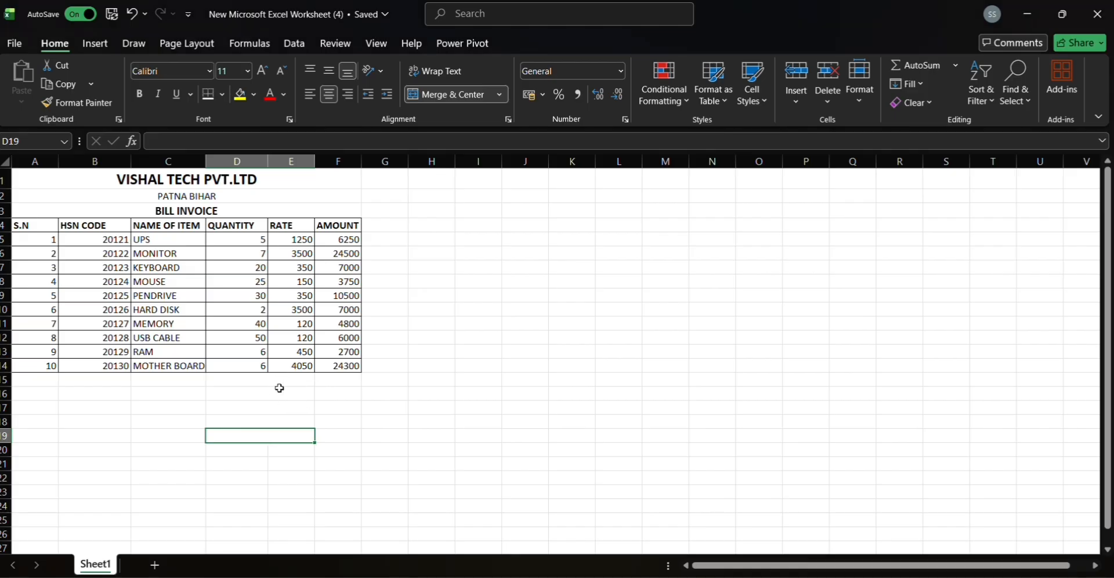
Enter the label TOTAL AMOUNT in the merged cell D15 directly below the item table
left_click(217, 378)
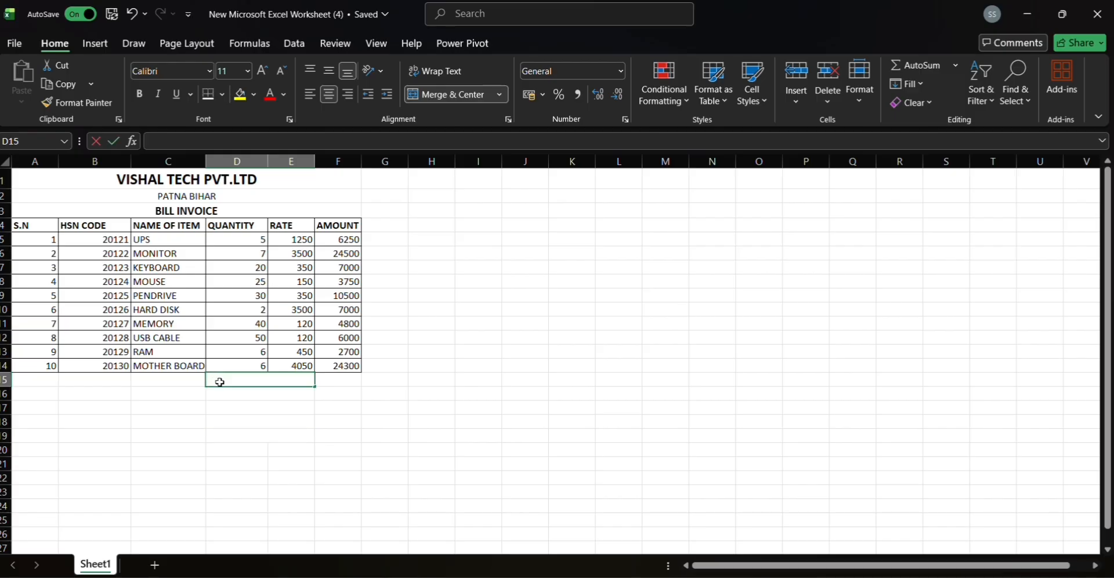
type("TOTA")
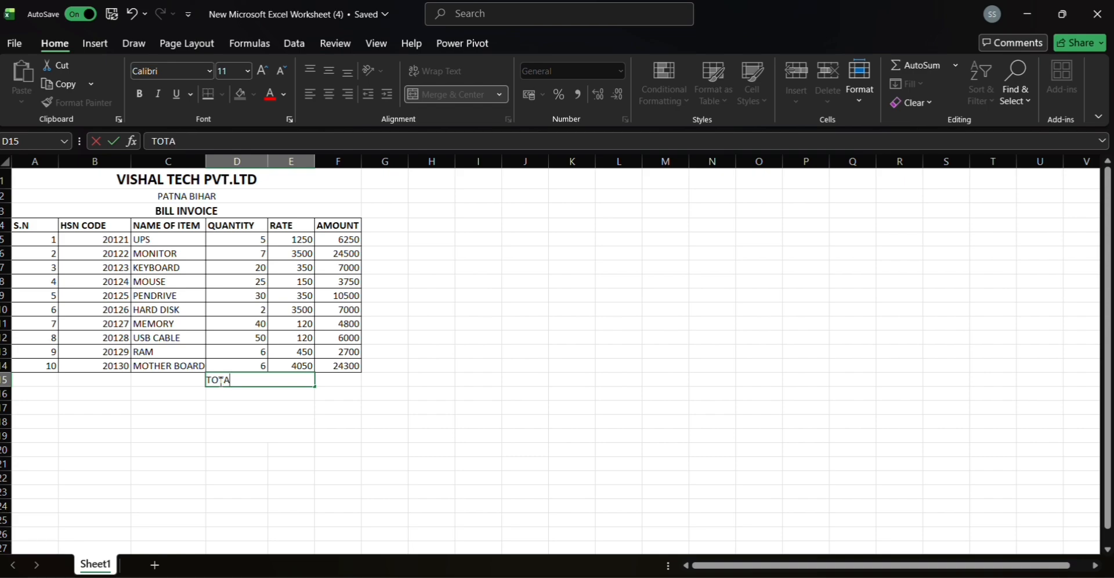
type("L AMOUNT")
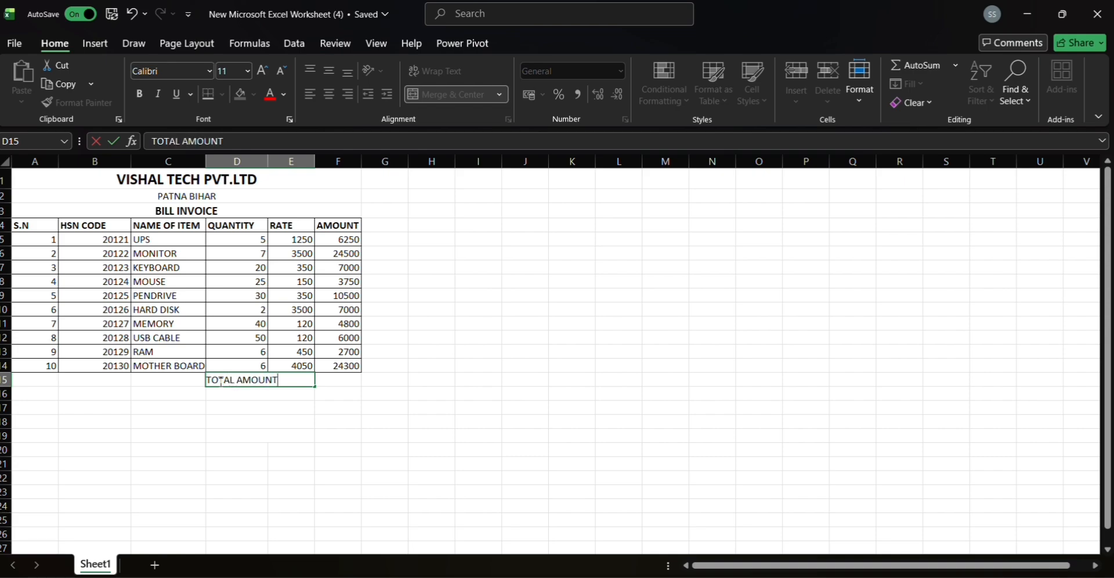
key("Return")
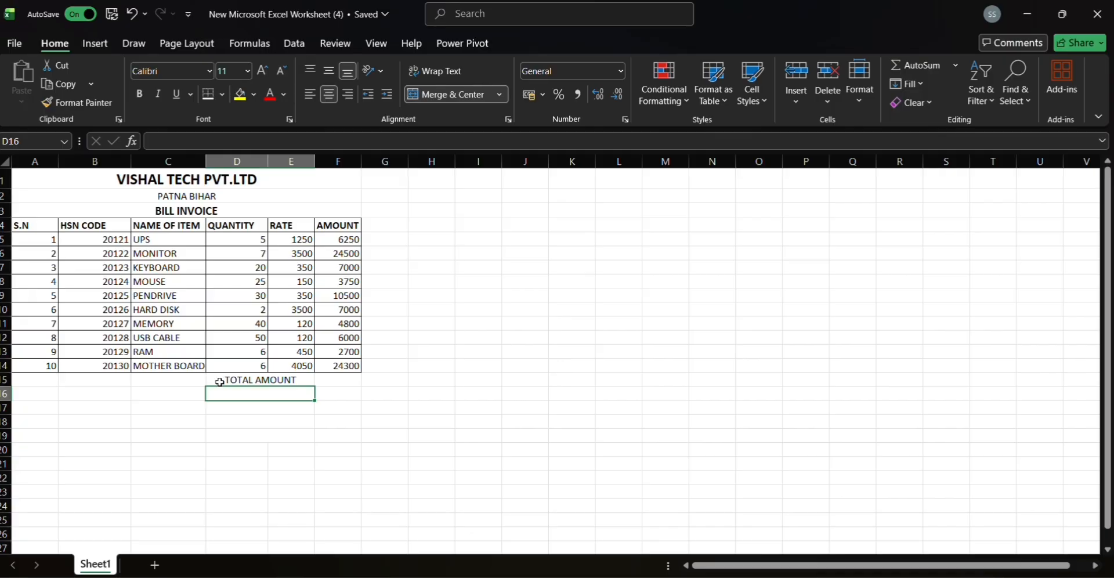
Enter the label DISCOUNT in the merged cell D16
type("D")
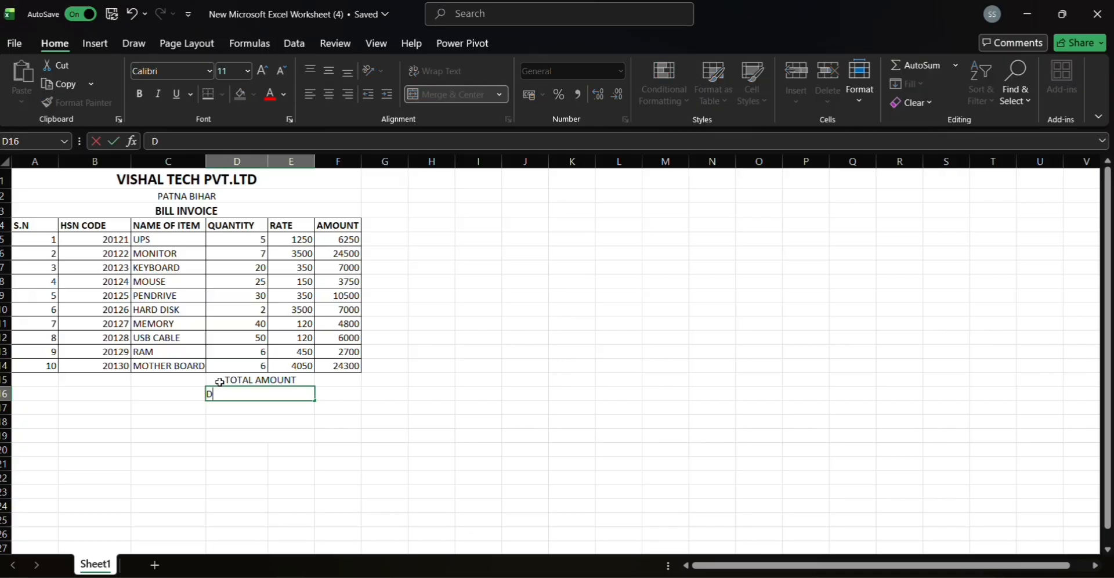
type("ISCPOUNT")
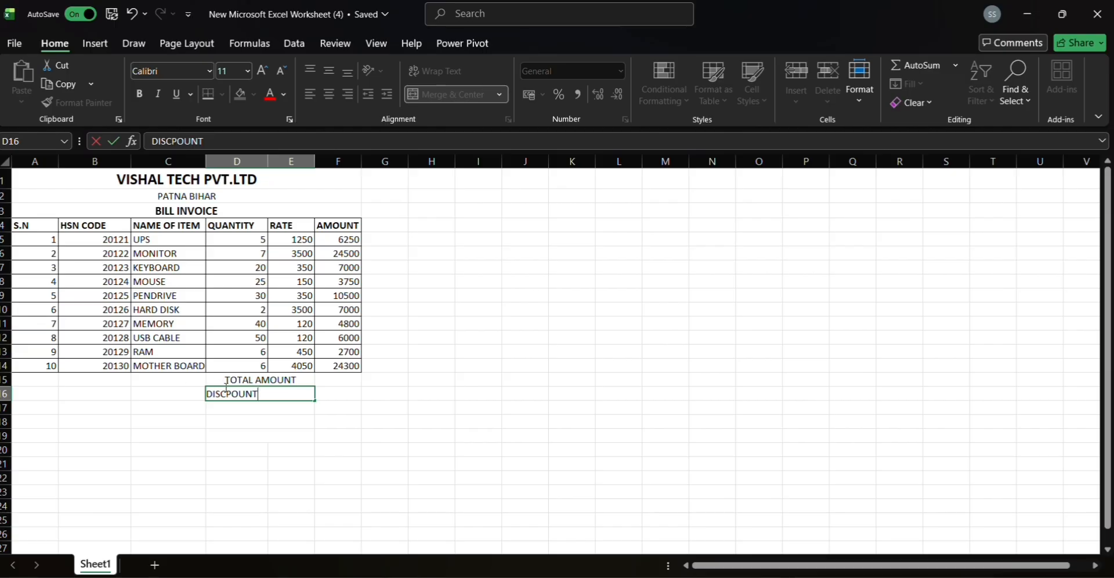
double_click(233, 392)
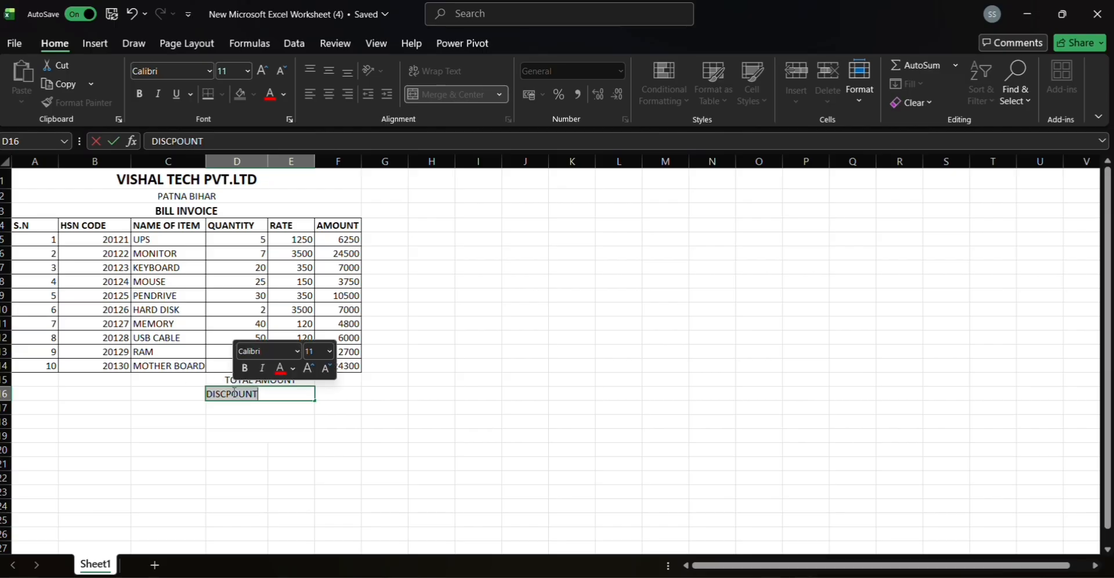
key("BackSpace")
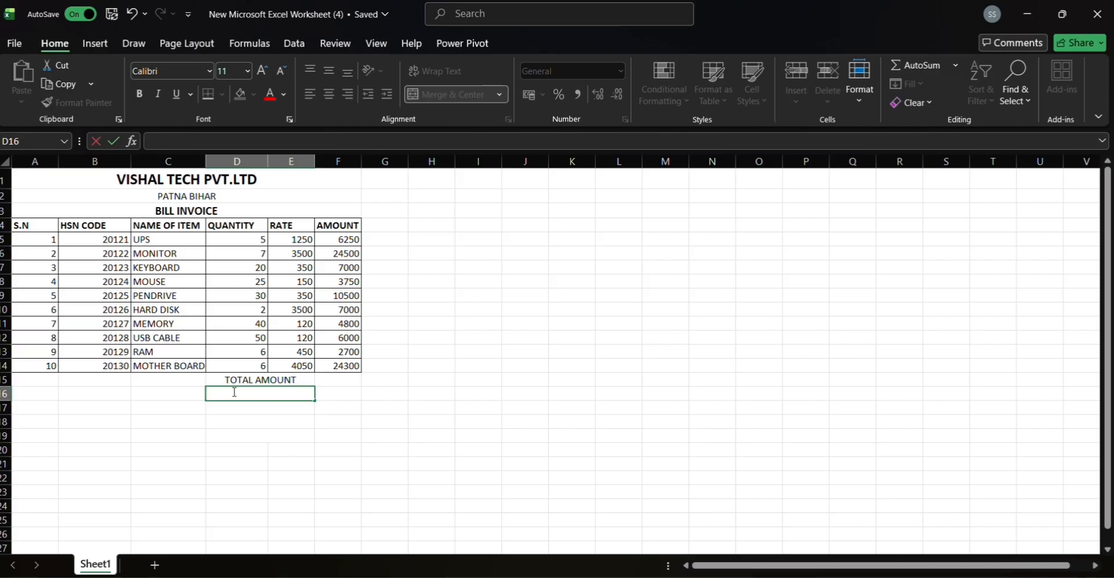
type("DISCOUN")
key("BackSpace")
key("BackSpace")
type("NT")
key("Return")
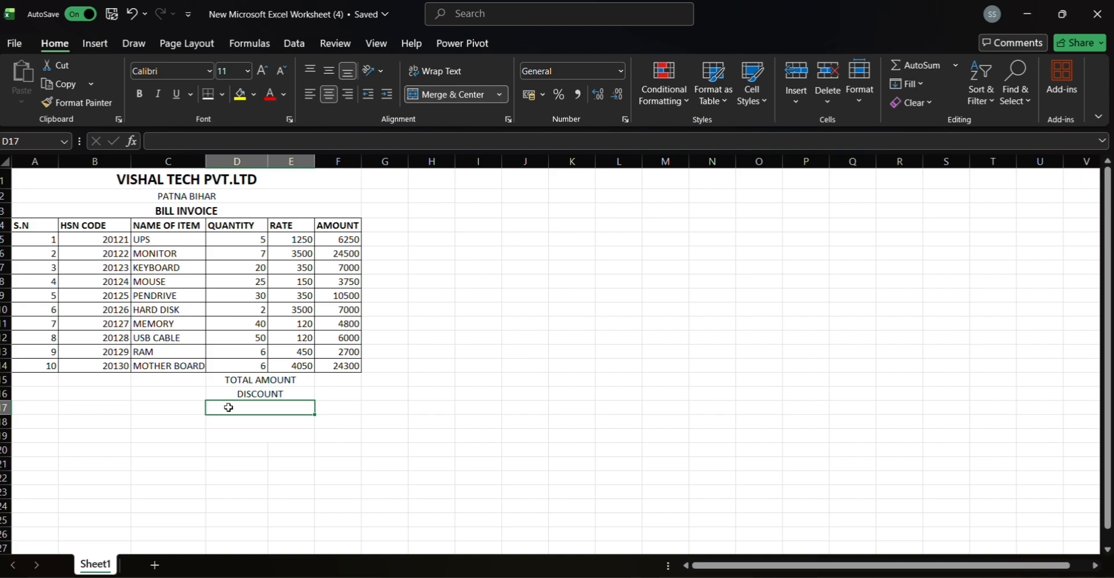
Enter the label GROSS TOTAL in the merged cell D17 and GST 18% in D18
type("GR")
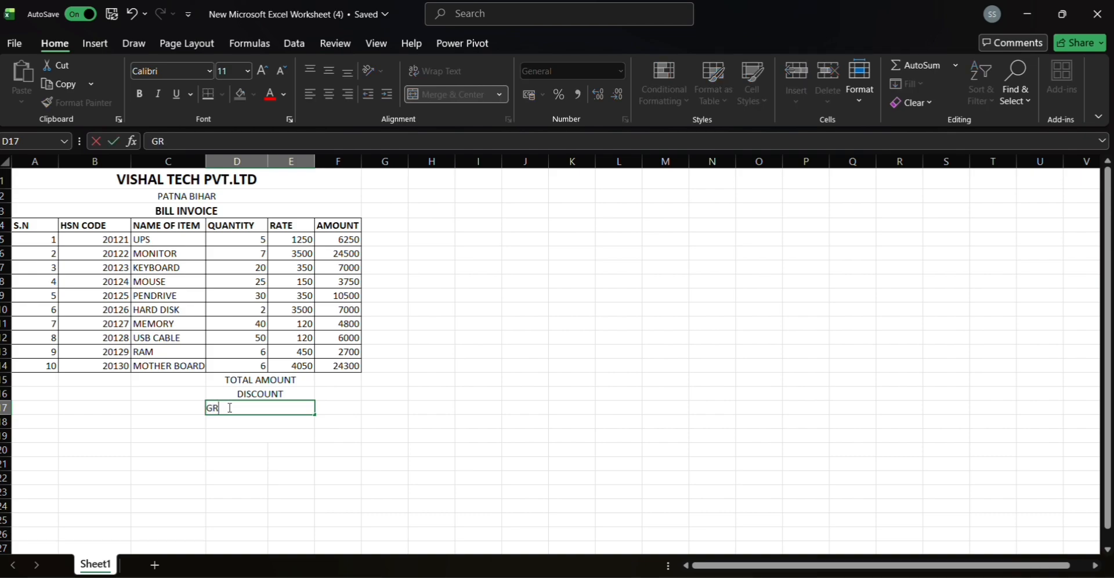
type("OSS TOTAL")
key("Return")
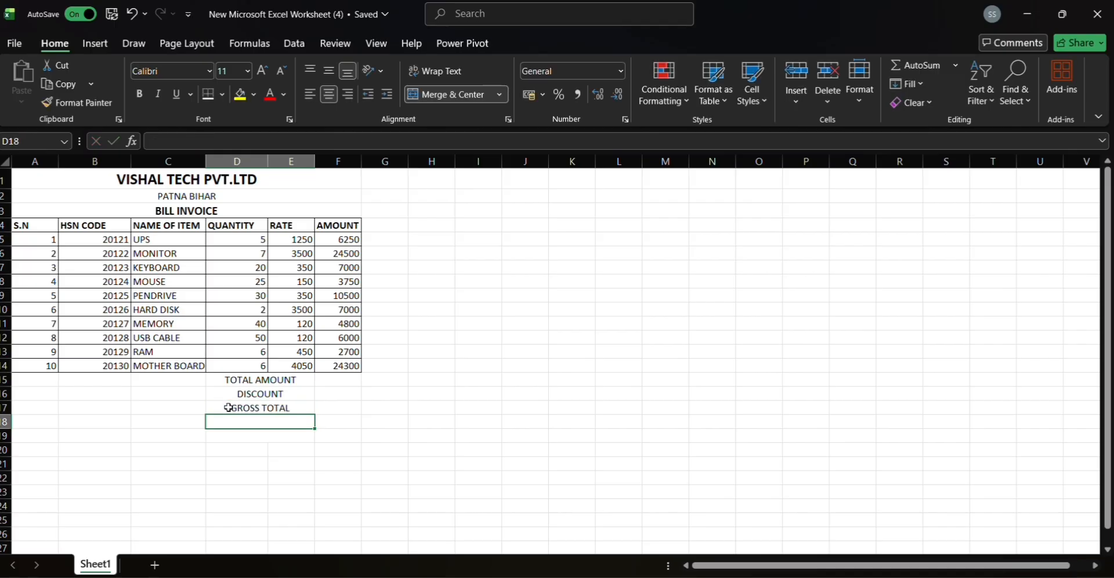
type("GST")
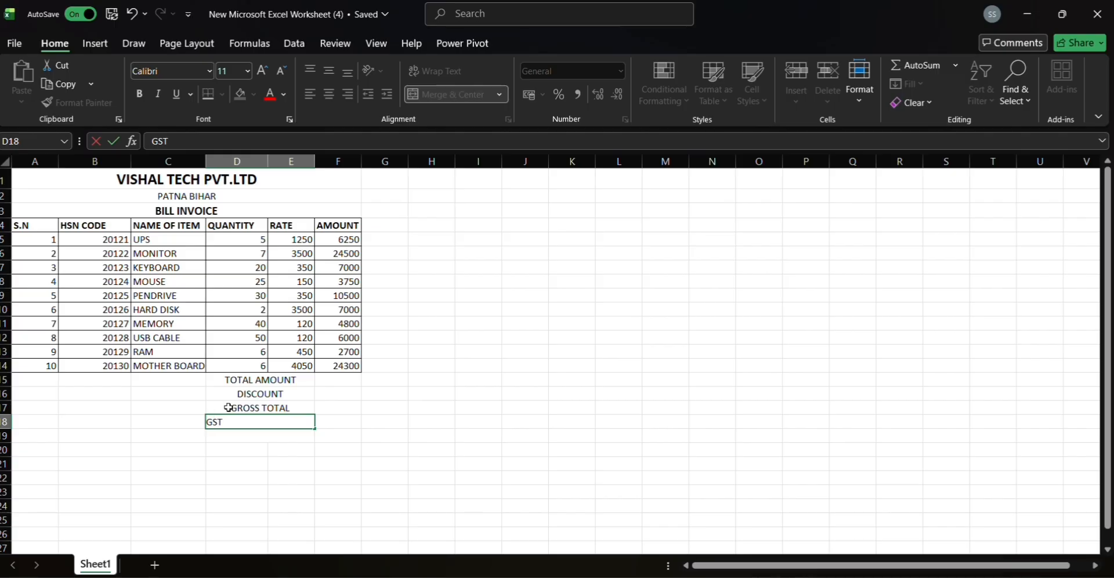
type(" 18%")
key("Return")
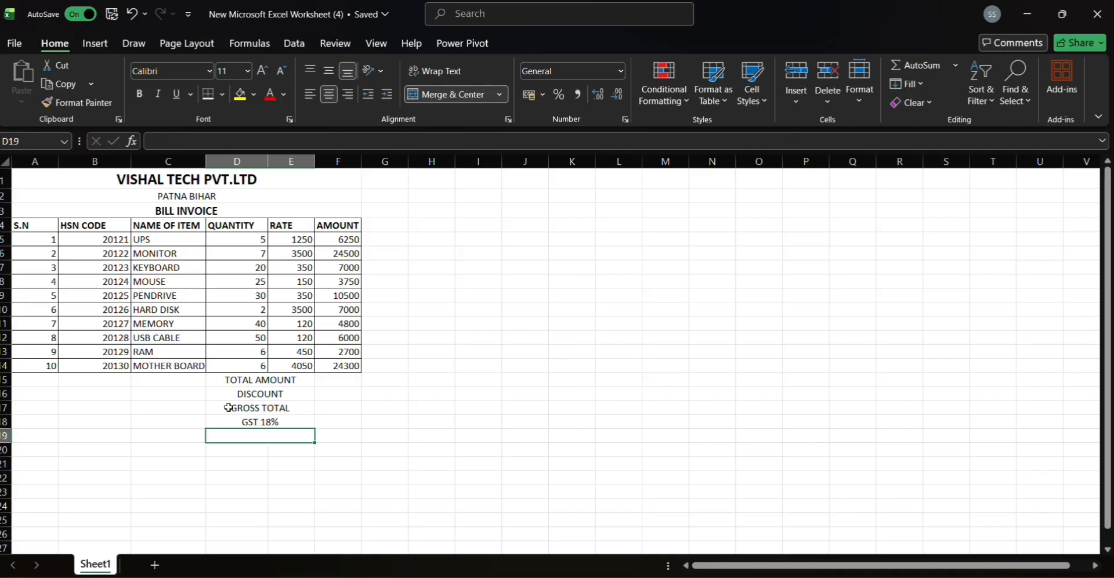
Enter the label TOTAL PAID AMOUNT in the merged cell D19
type("TOTA")
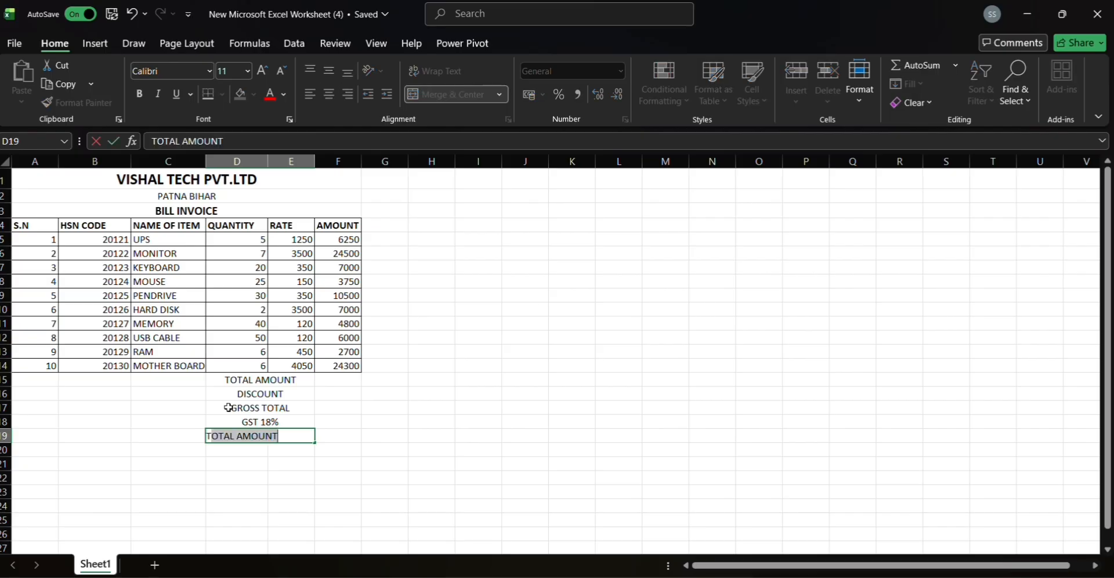
type("L PAI")
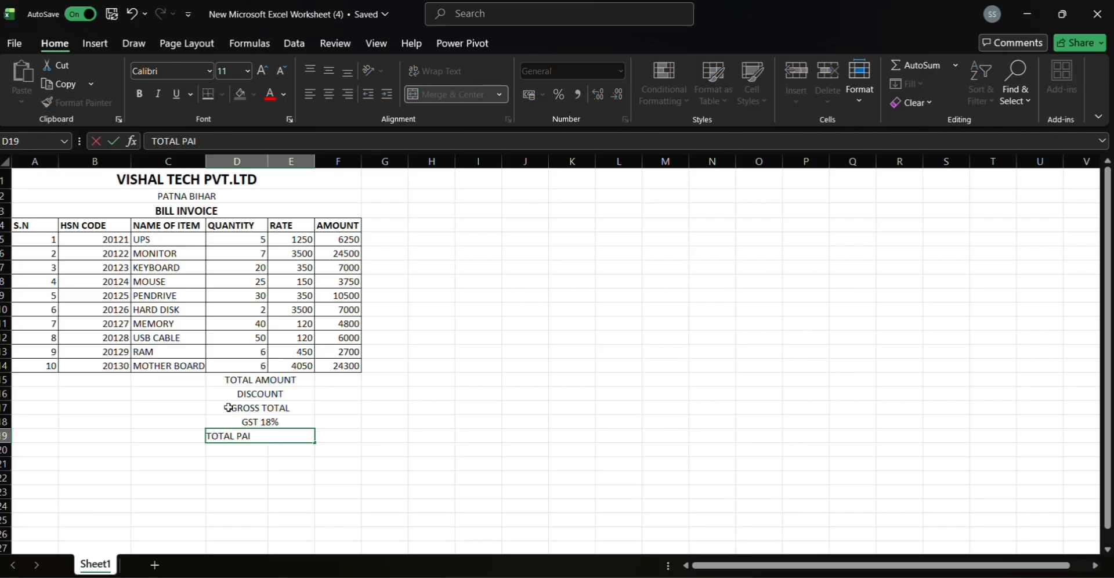
type("D AMOUNT")
key("Return")
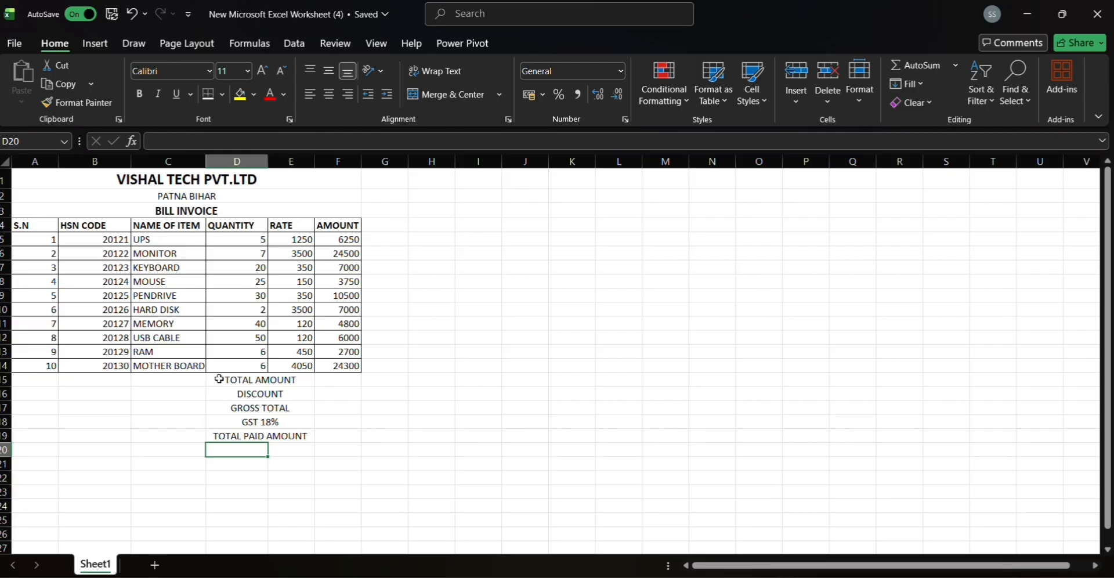
Apply all borders to the summary range D15:F19 and deselect it
left_click_drag(218, 379, 331, 437)
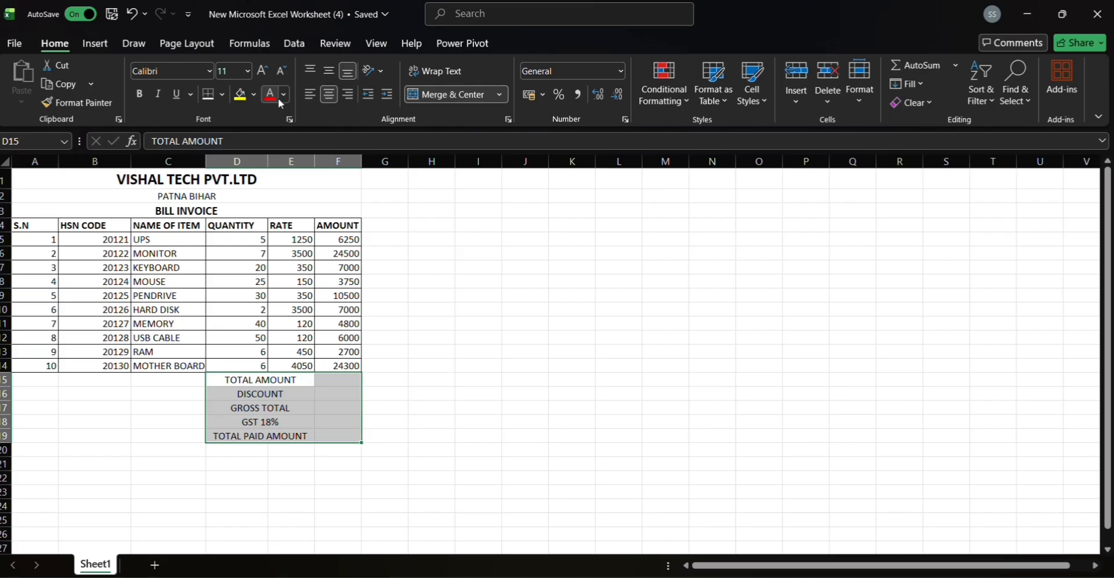
left_click(224, 96)
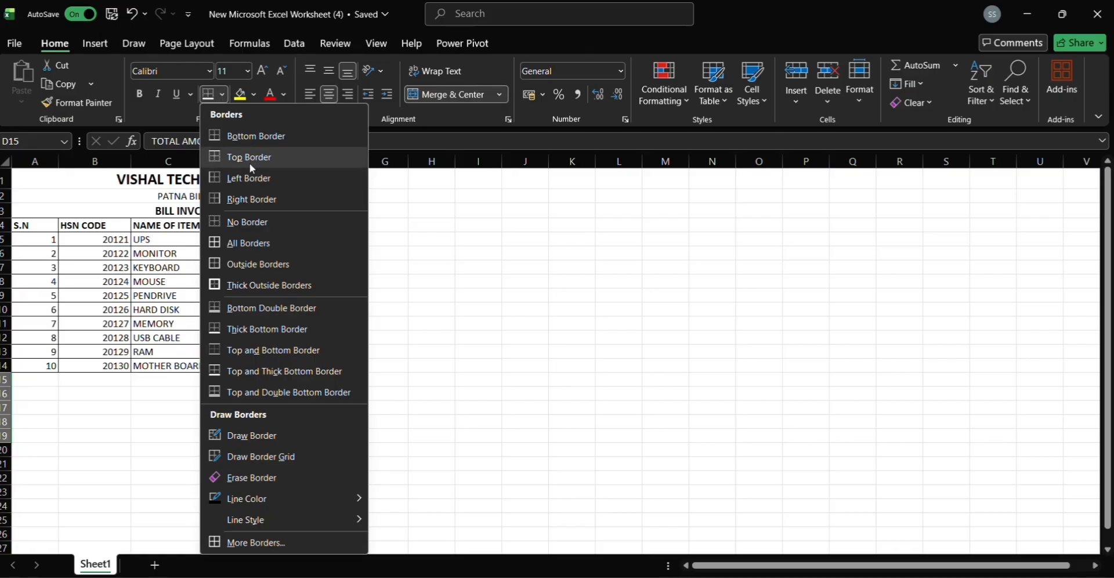
left_click(248, 243)
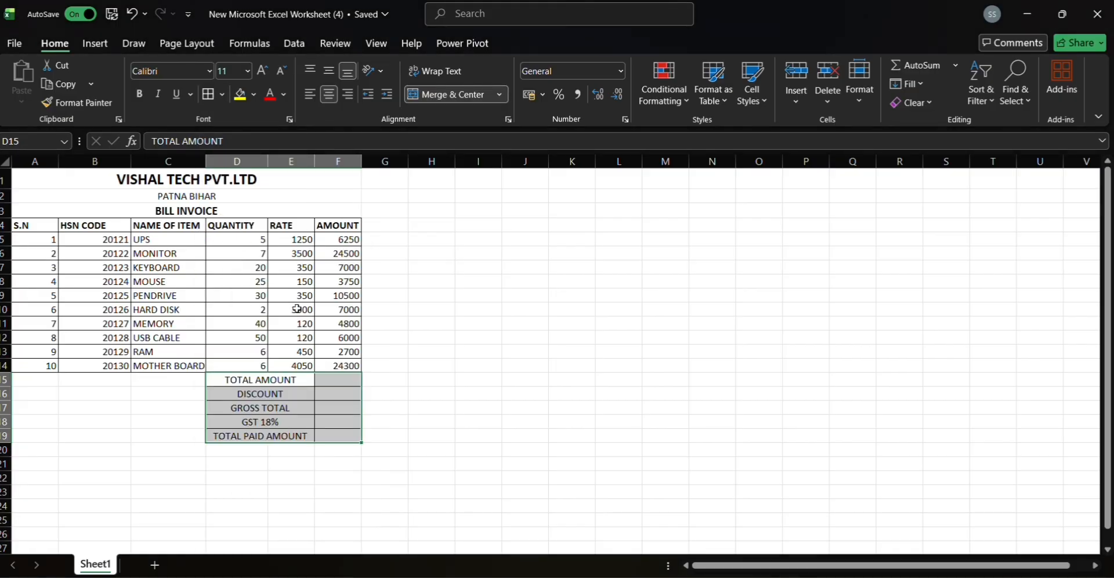
left_click(494, 314)
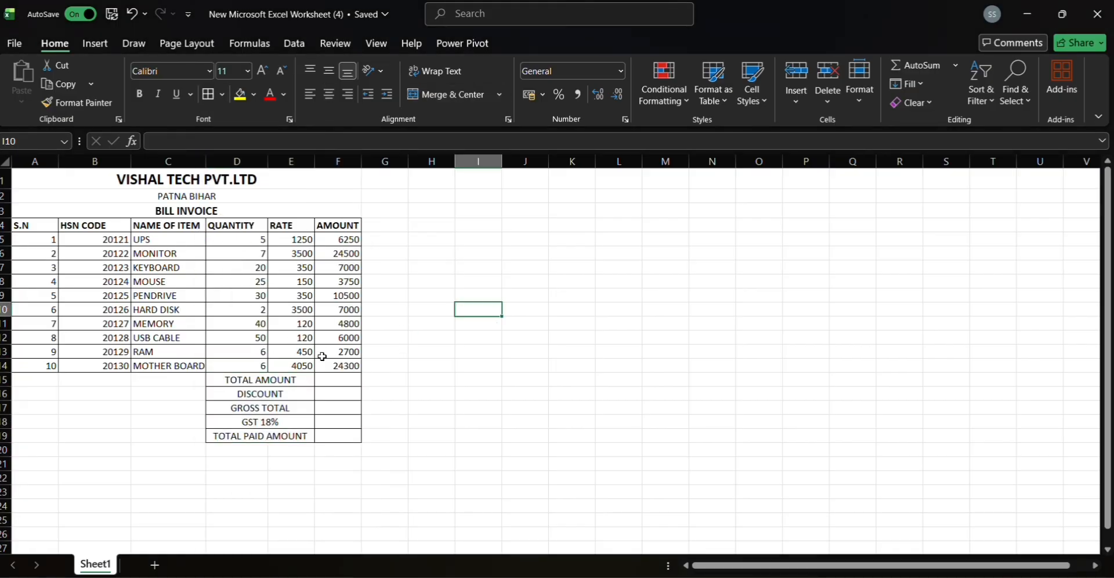
Calculate the total amount in F15 with =SUM(F5:F14), adding up all item amounts
left_click(333, 382)
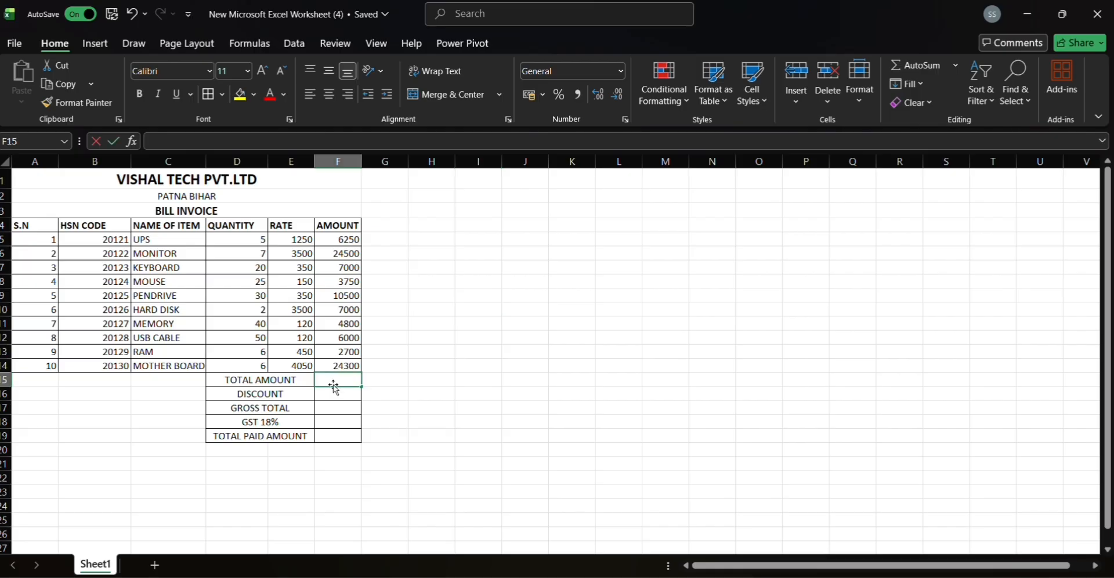
type("=")
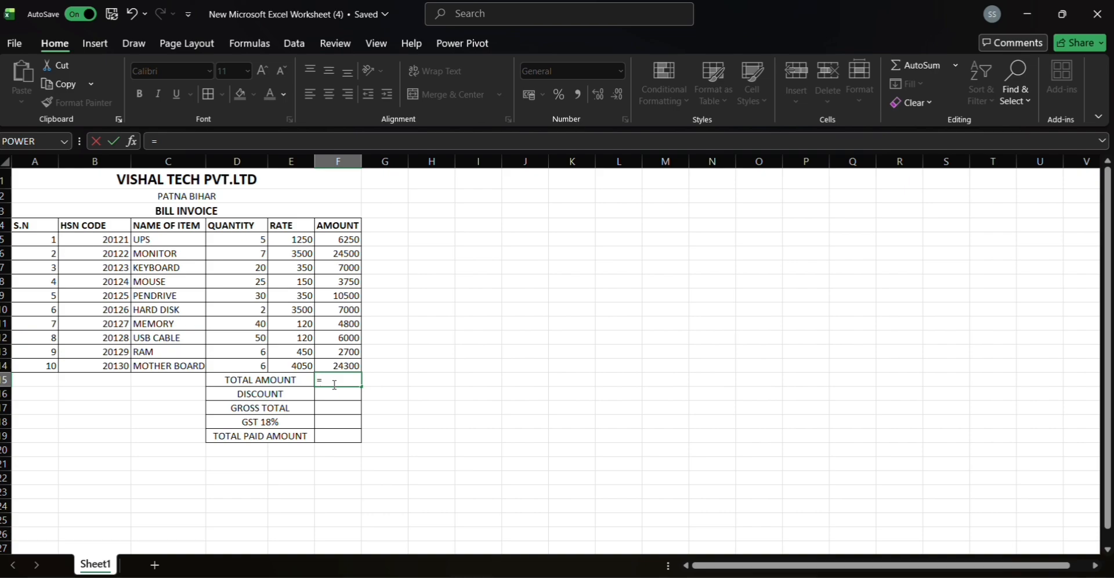
type("sum")
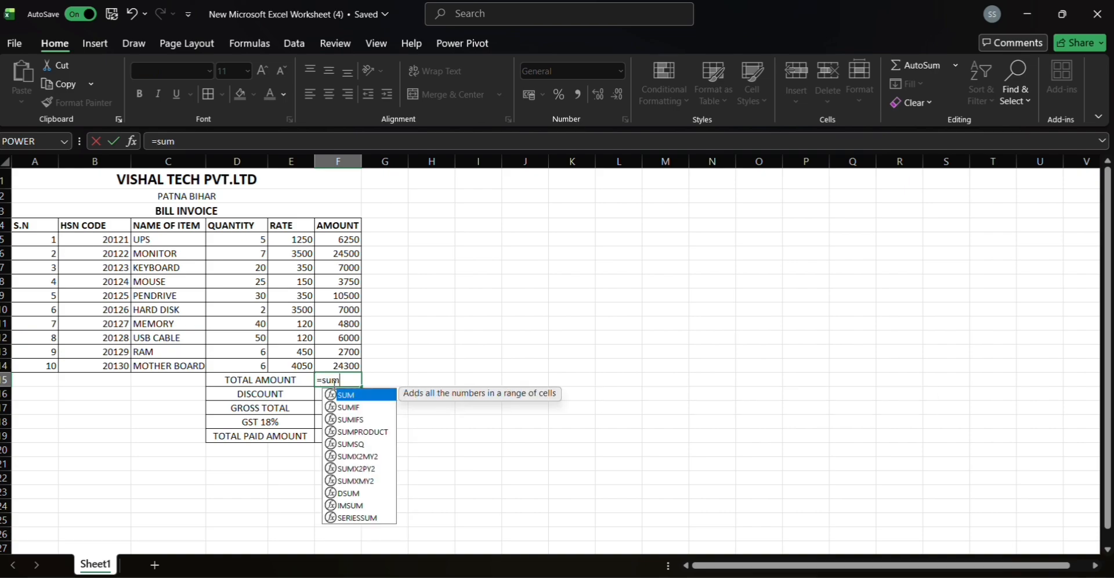
key("Tab")
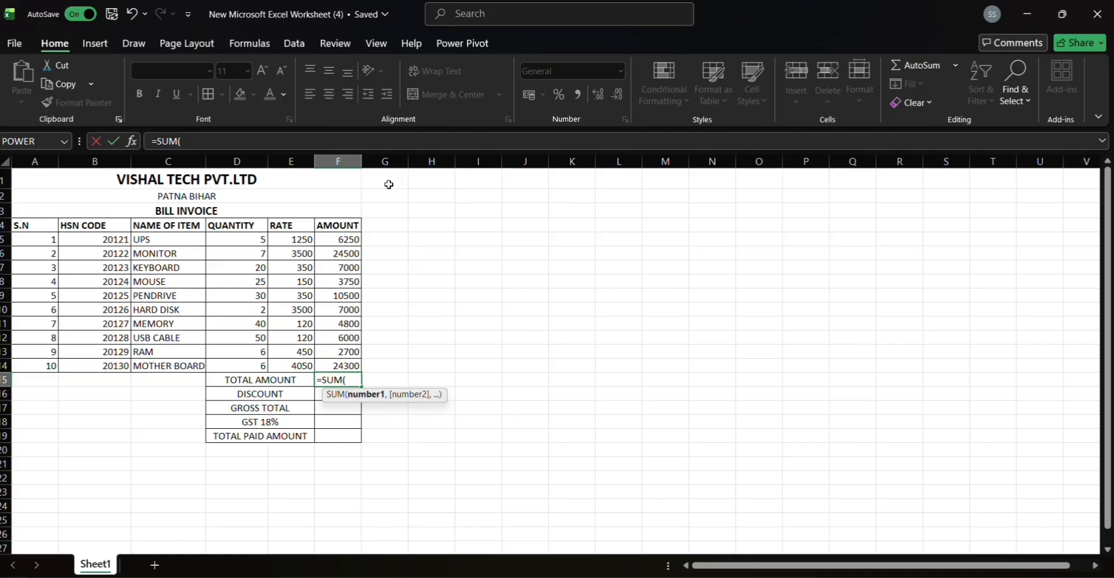
left_click(348, 239)
left_click_drag(348, 239, 332, 361)
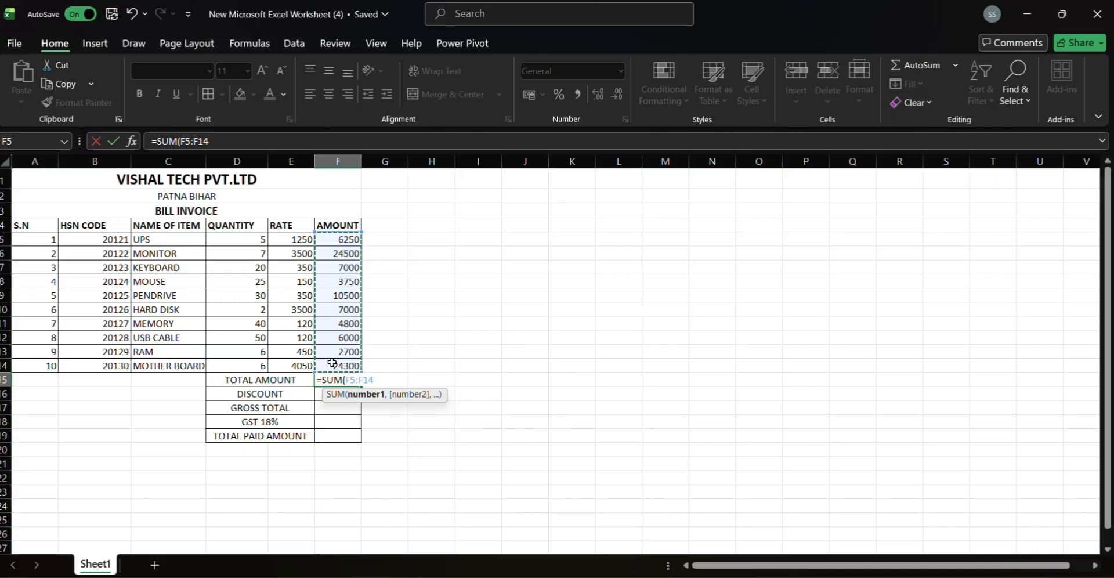
key("Return")
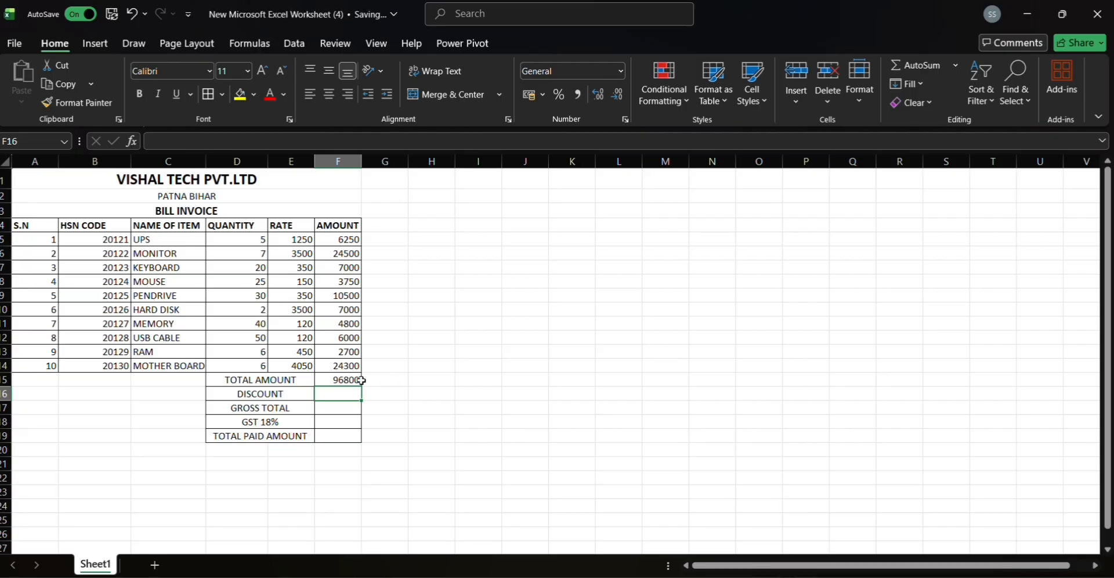
Extend the discount label in the merged cell D16 to read DISCOUNT 10%
double_click(297, 394)
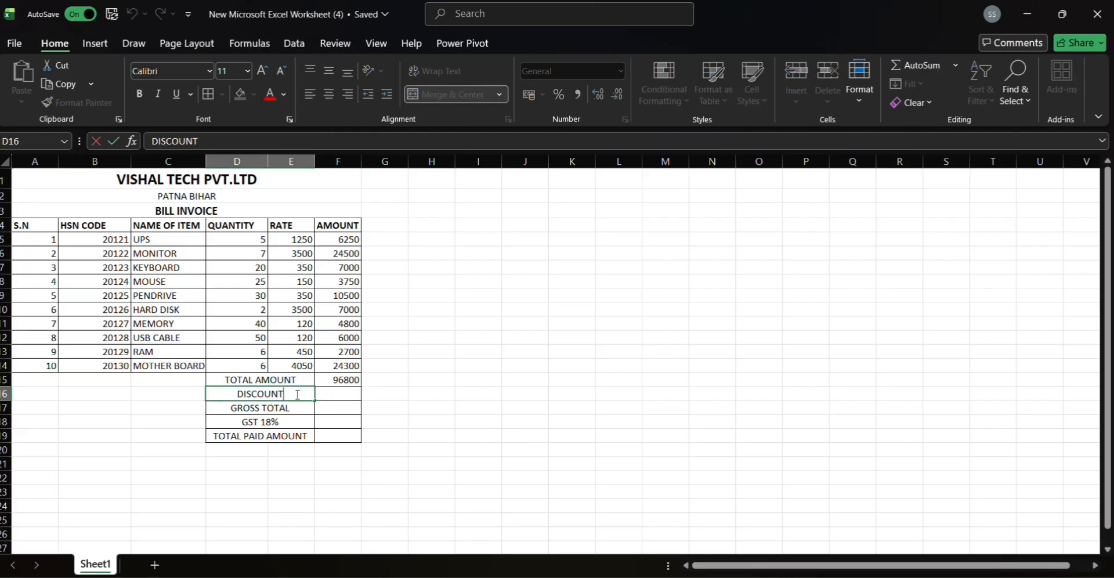
type("10")
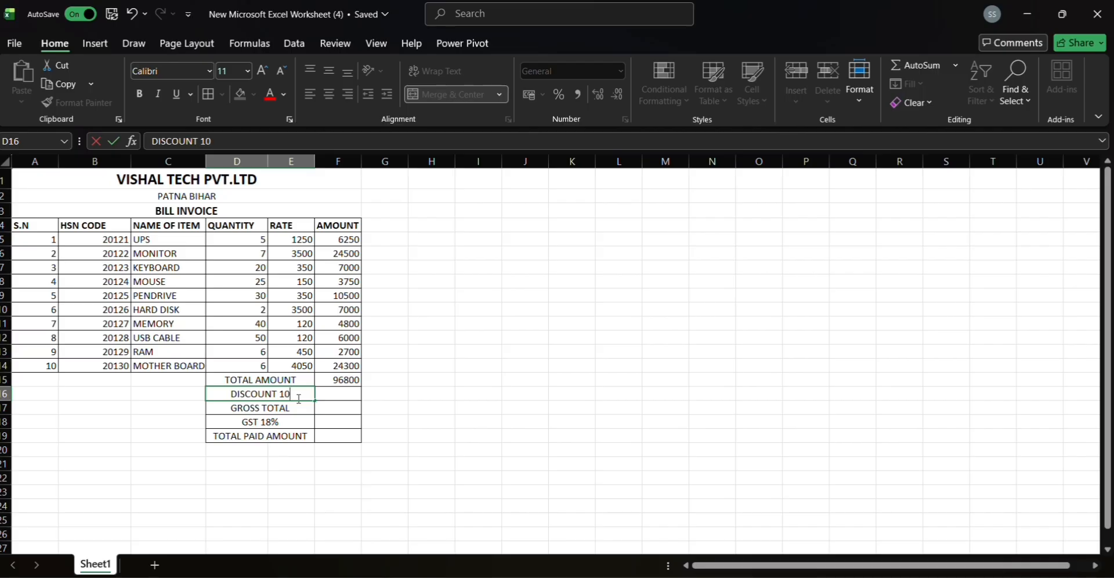
type("%")
key("Return")
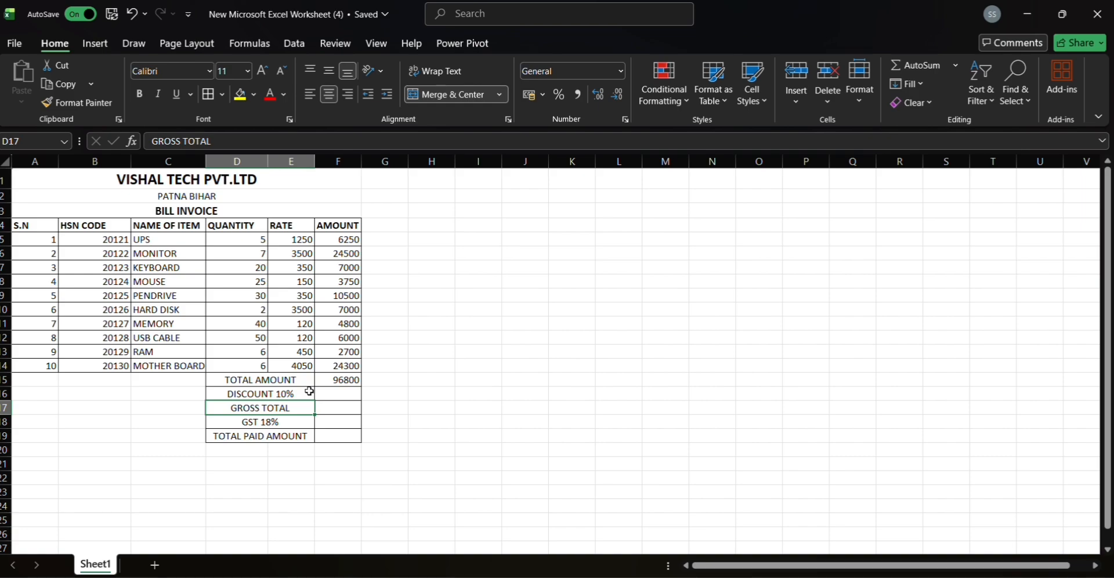
Calculate the discount in F16 with the formula =F15*10/100
left_click(322, 394)
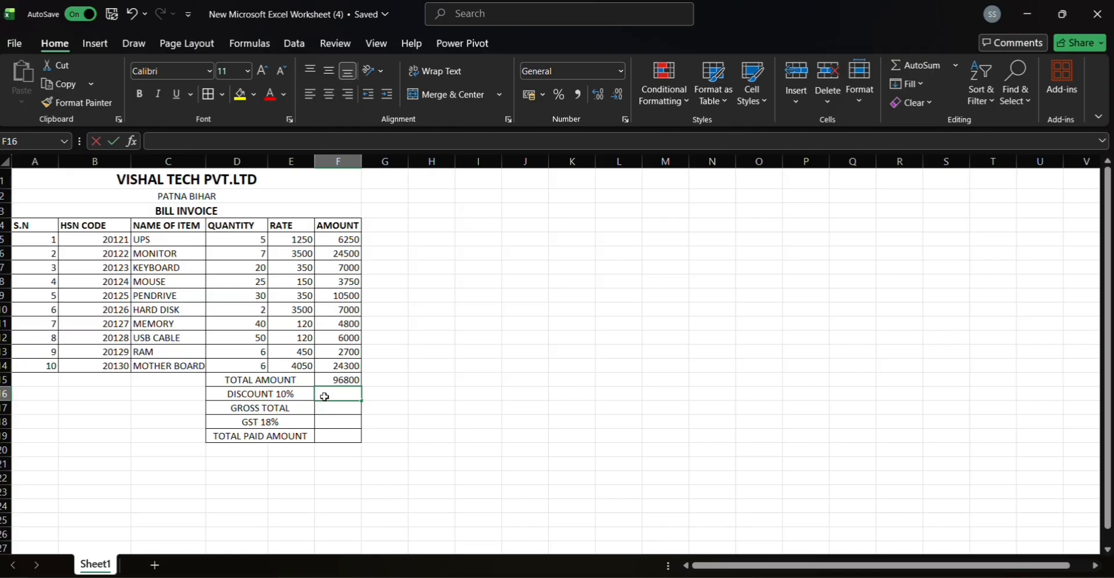
double_click(324, 397)
type("=")
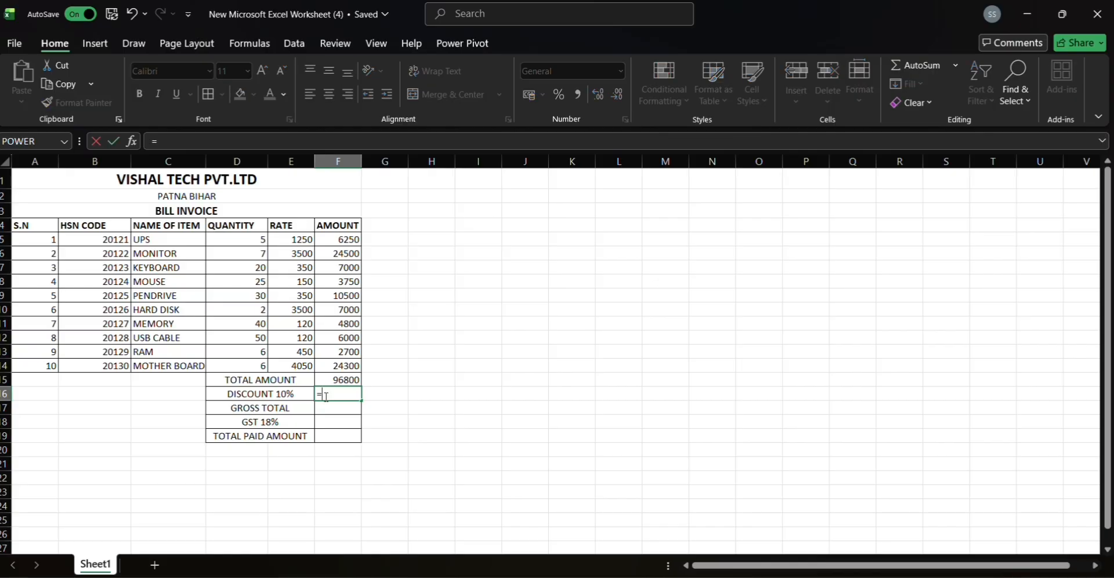
left_click(338, 380)
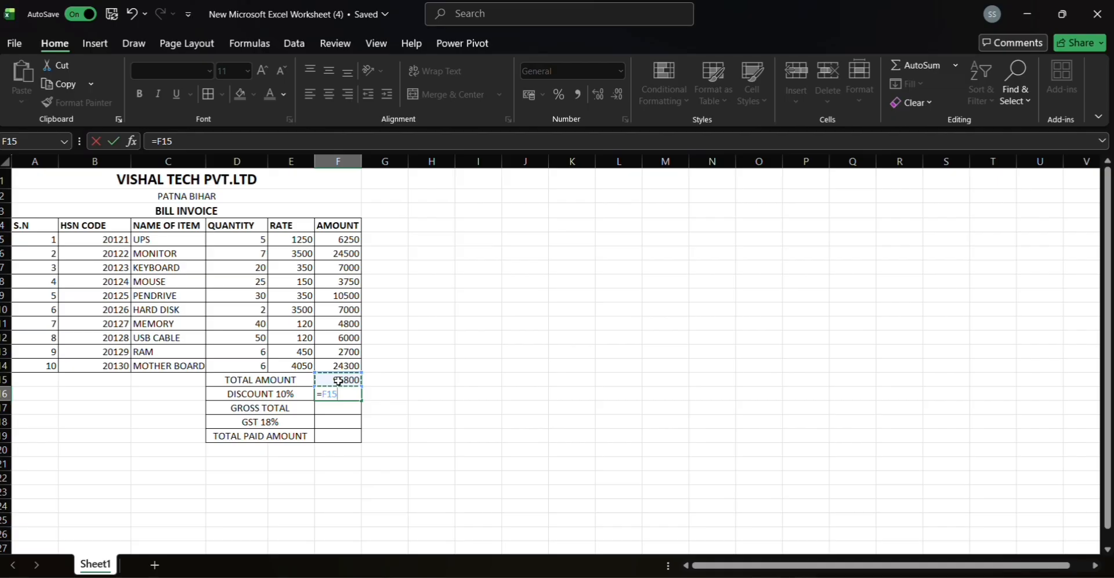
type("*")
type("10/100")
key("Return")
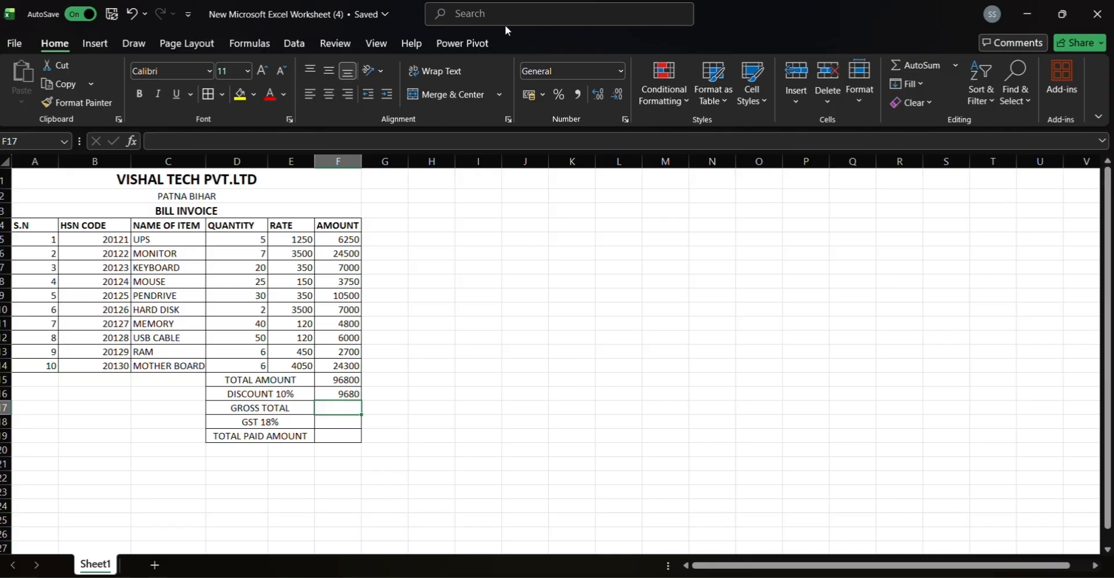
Calculate the gross total in F17 by subtracting the discount from the total amount with =F15-F16
left_click(475, 20)
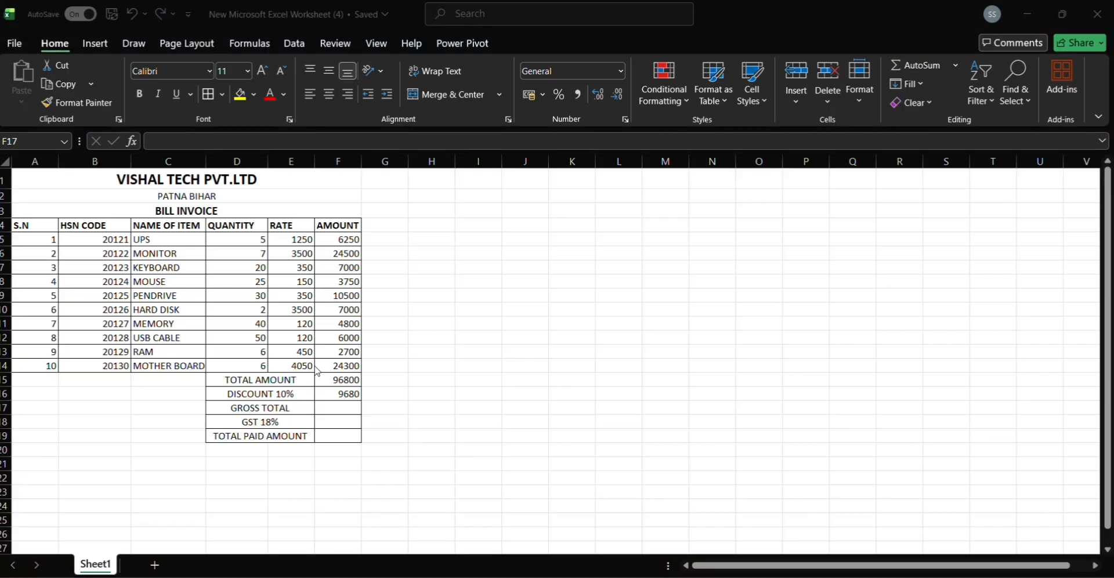
left_click(321, 407)
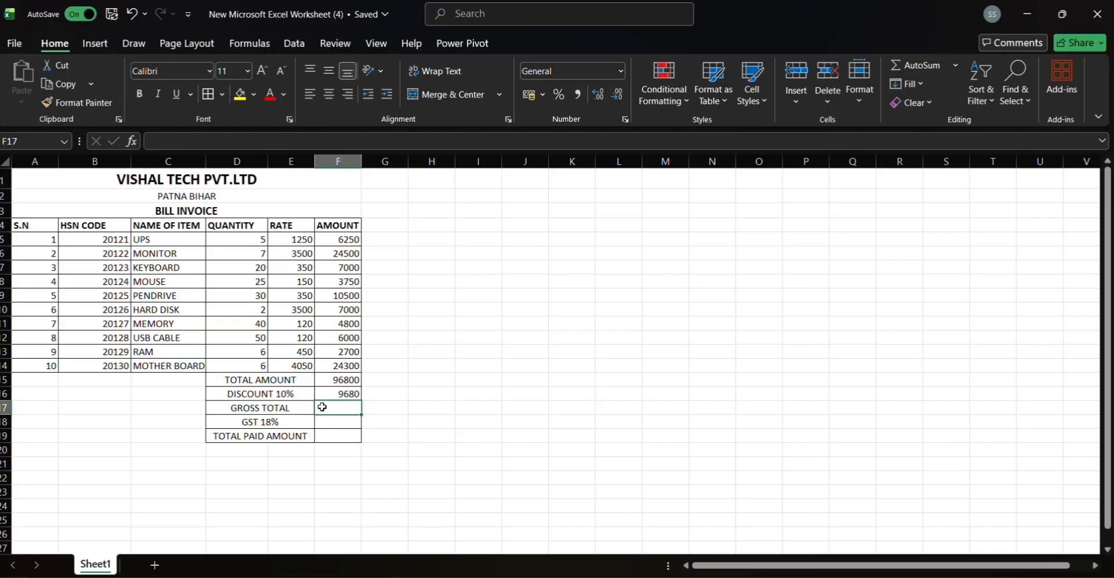
type("=")
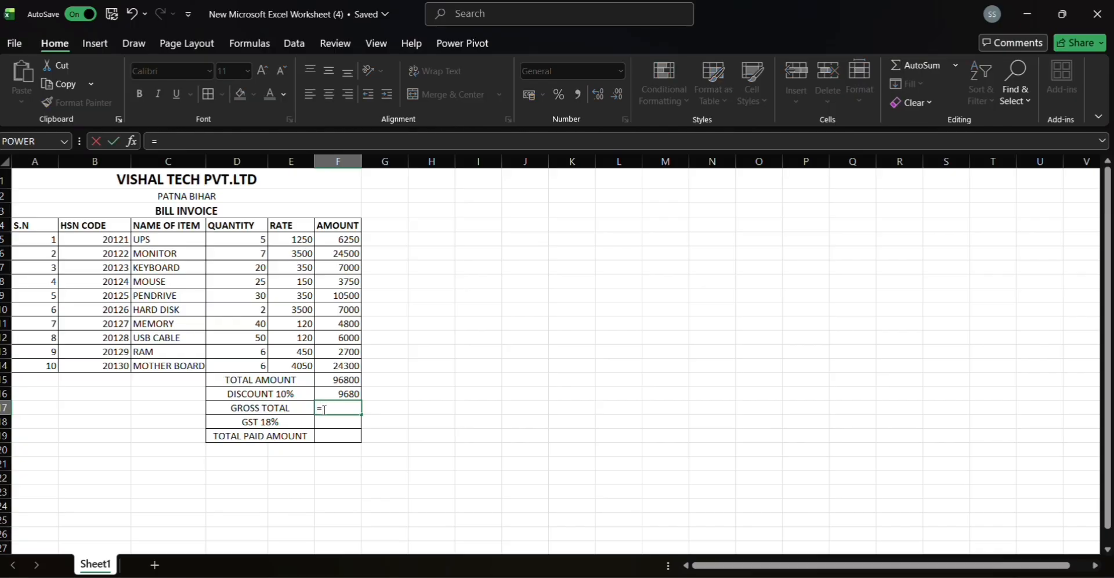
left_click(341, 379)
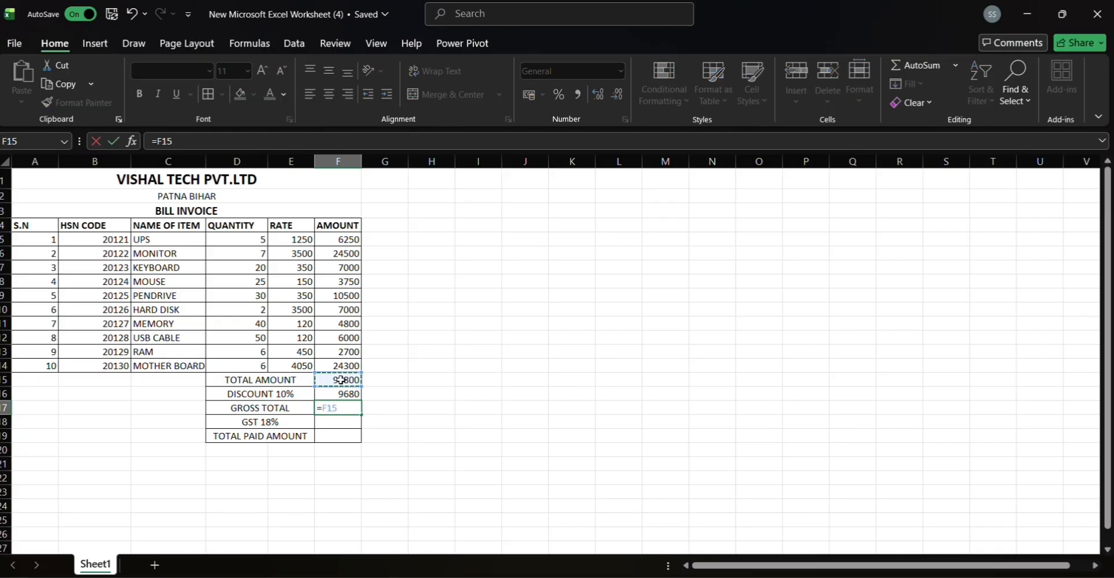
type("-")
left_click(353, 394)
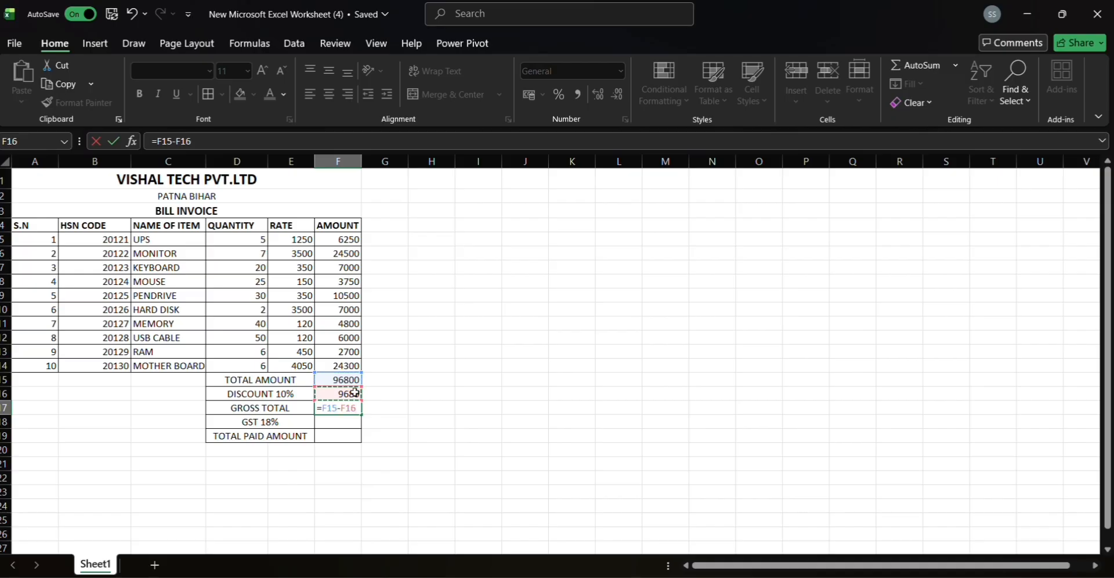
key("Return")
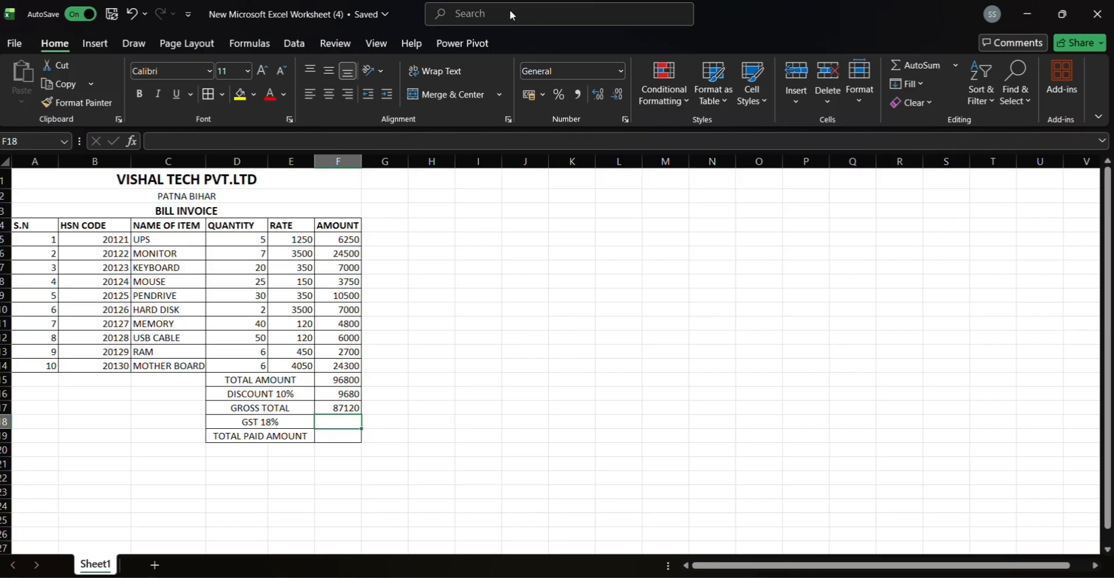
Calculate the GST in F18 as 18% of the gross total with =F17*18/100
left_click(476, 27)
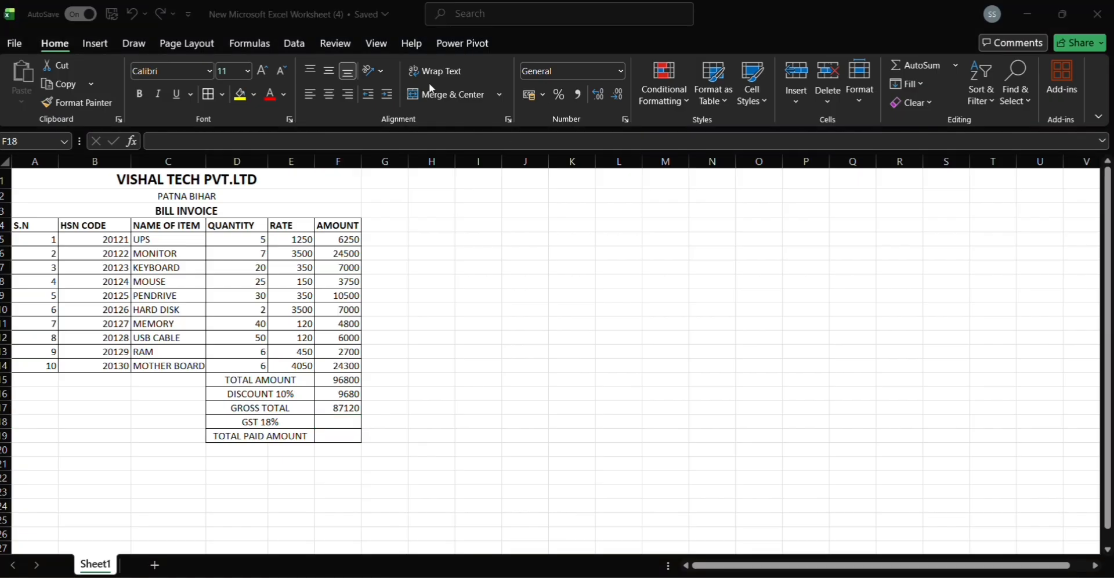
left_click(319, 422)
type("=")
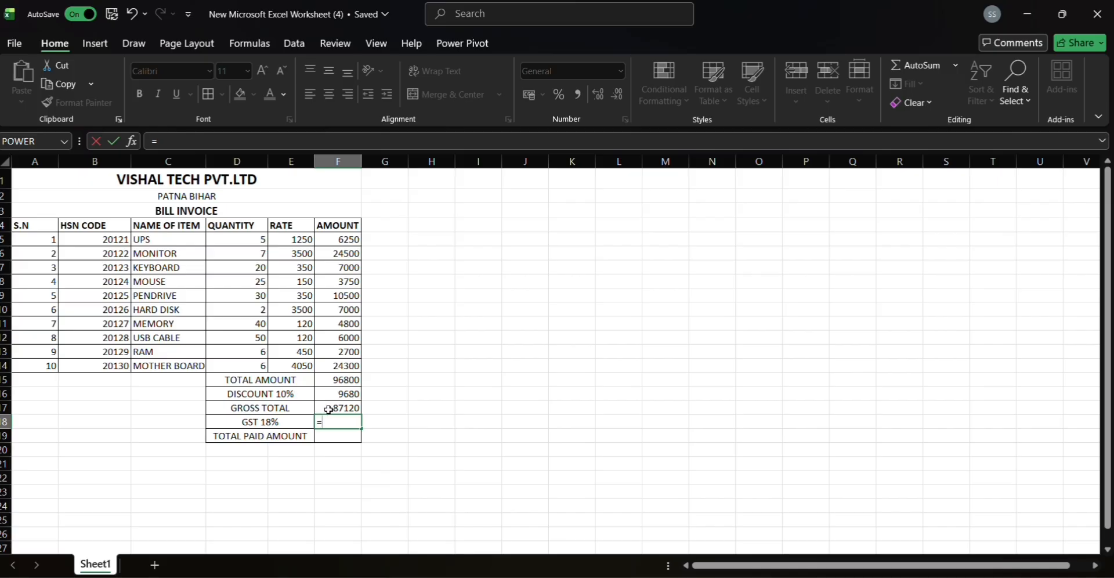
left_click(329, 409)
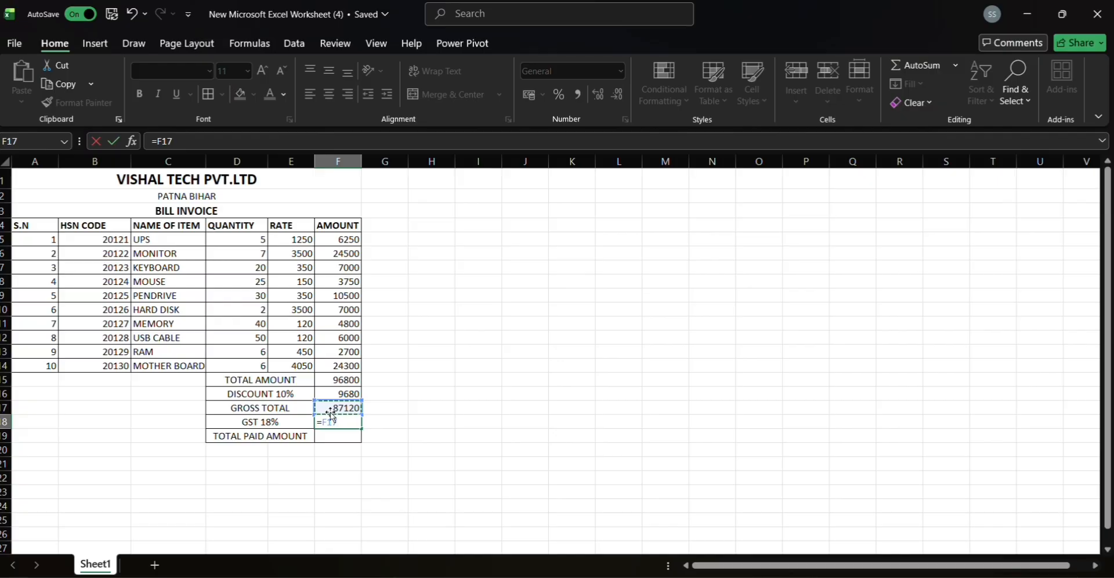
type("*18/100")
key("Return")
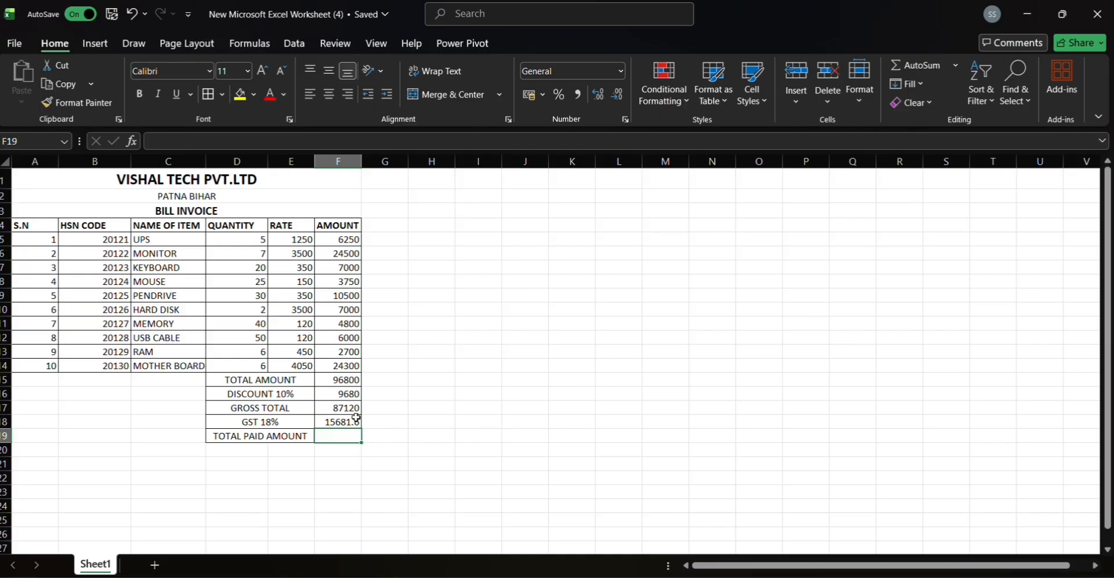
Calculate the total paid amount in F19 by adding gross total and GST with =F17+F18
left_click(465, 21)
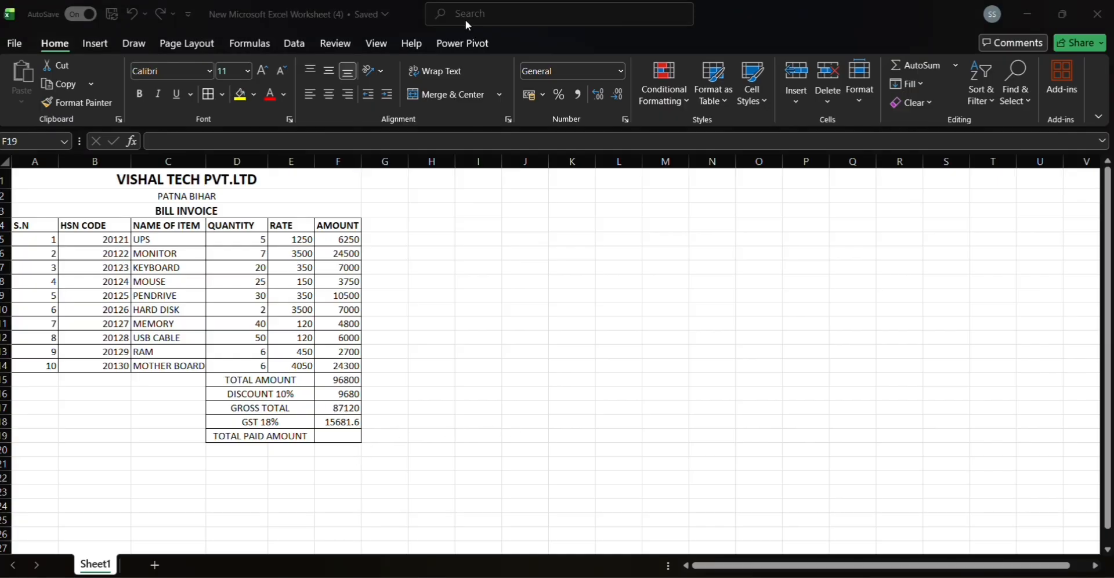
left_click(329, 434)
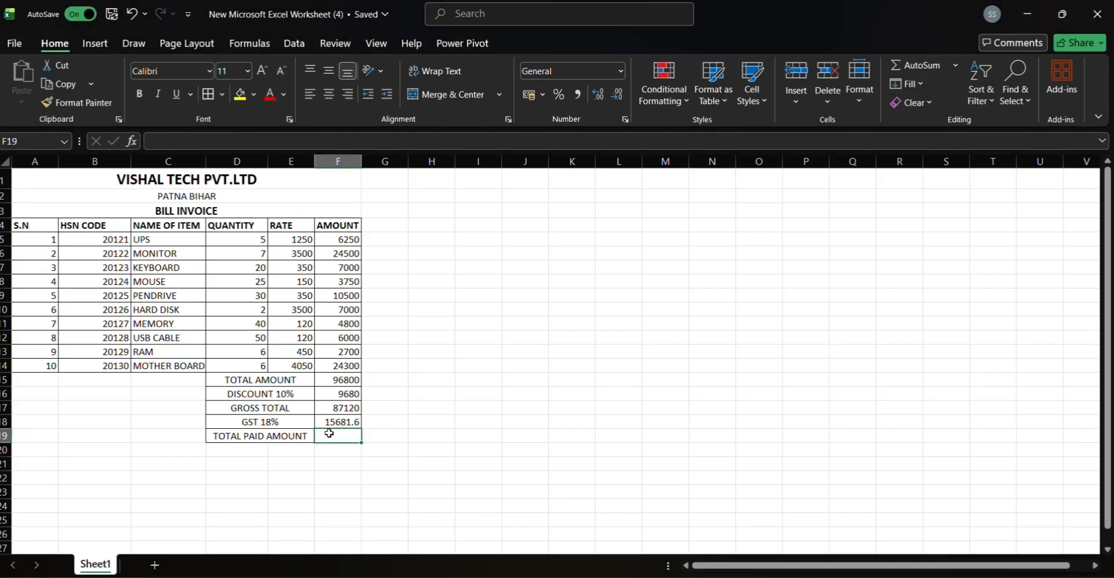
type("=")
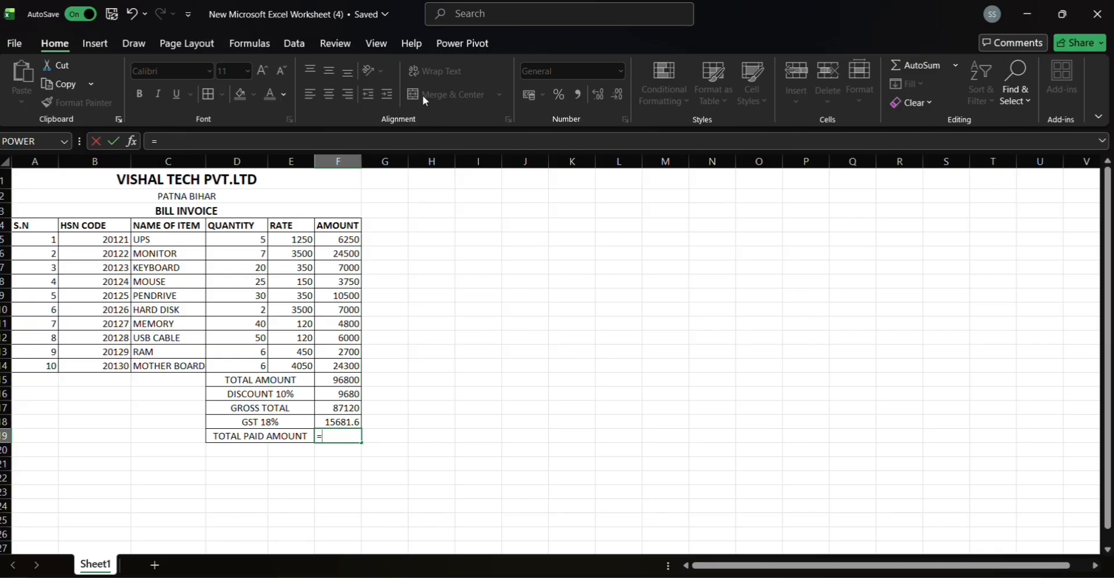
left_click(333, 407)
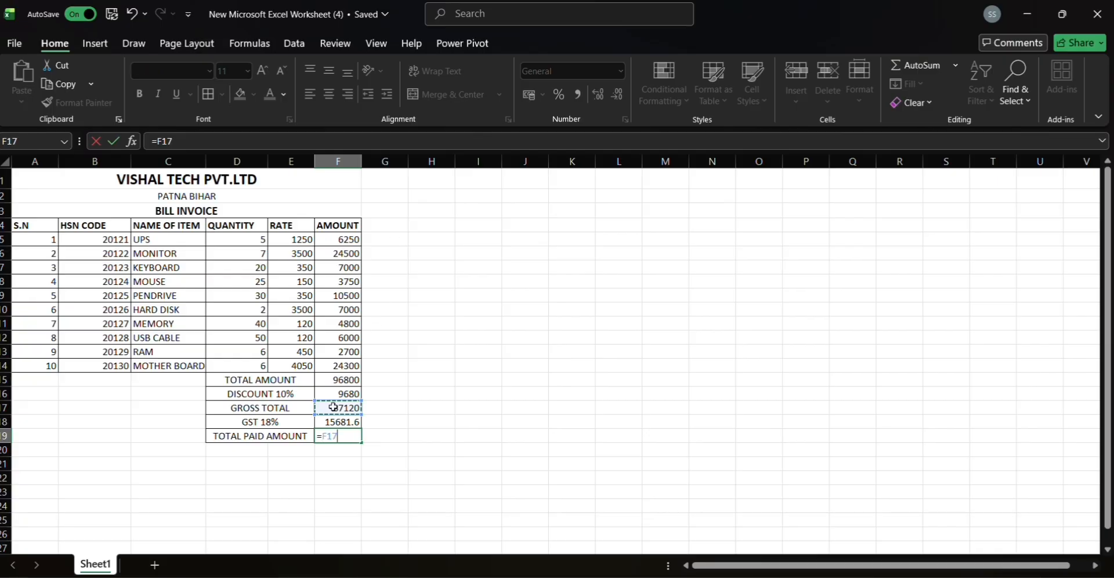
type("+")
left_click(352, 422)
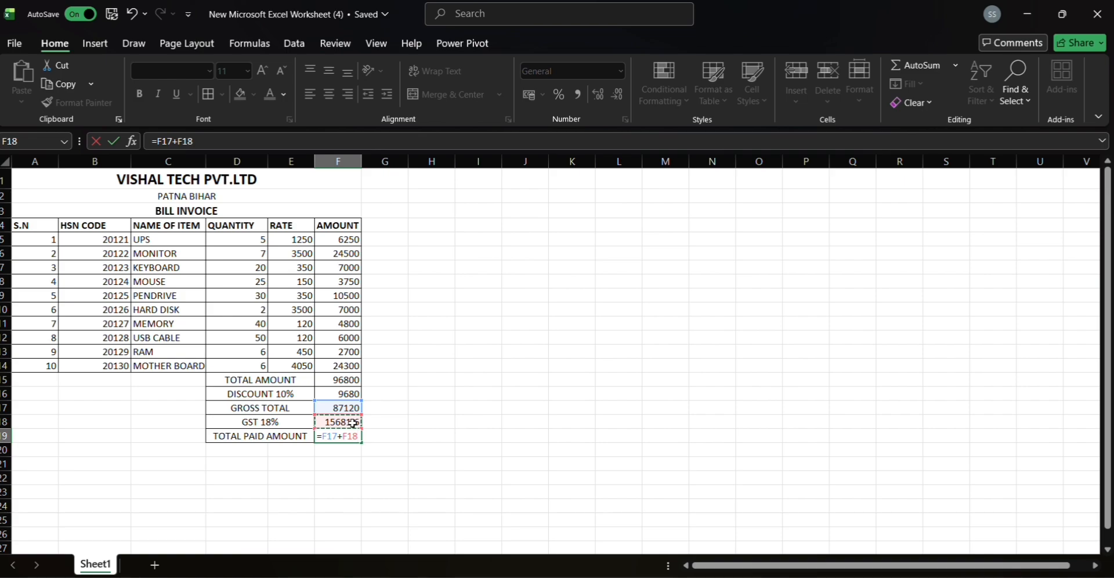
key("Return")
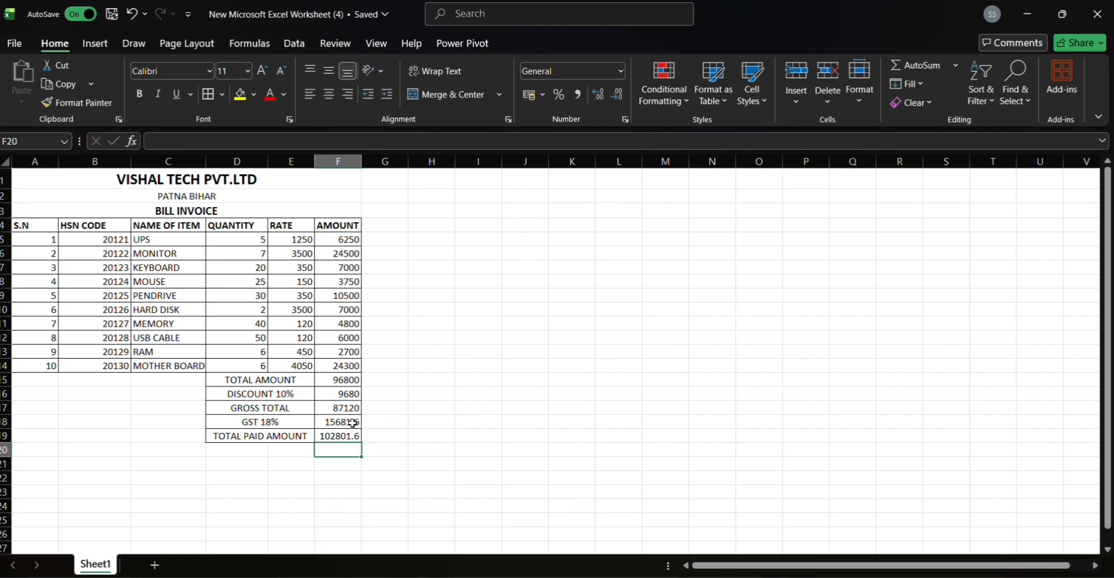
left_click(222, 468)
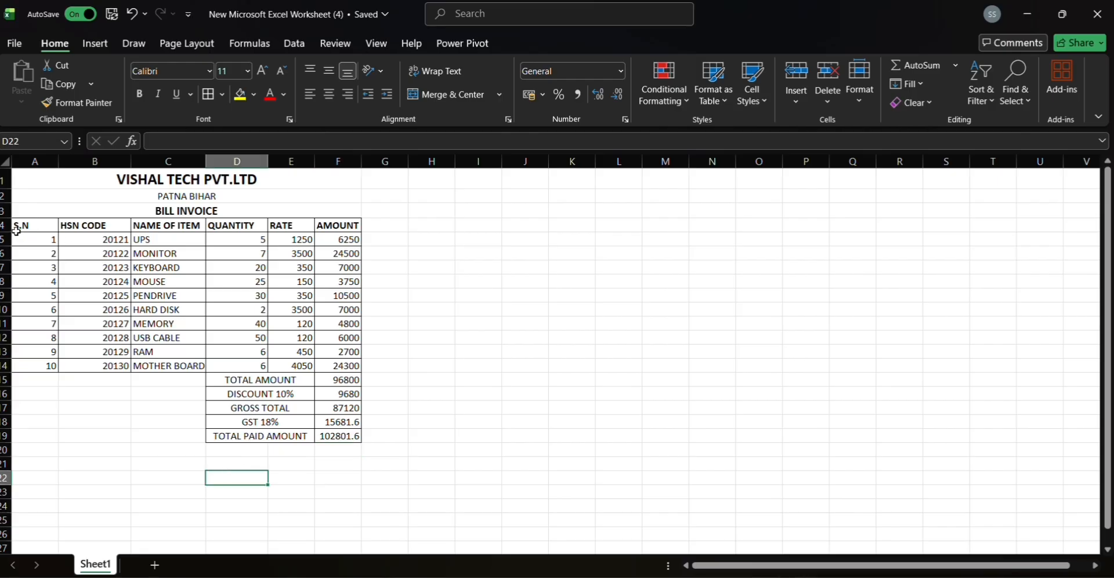
Change the rate of the MOUSE item in E8 to 160
left_click(475, 19)
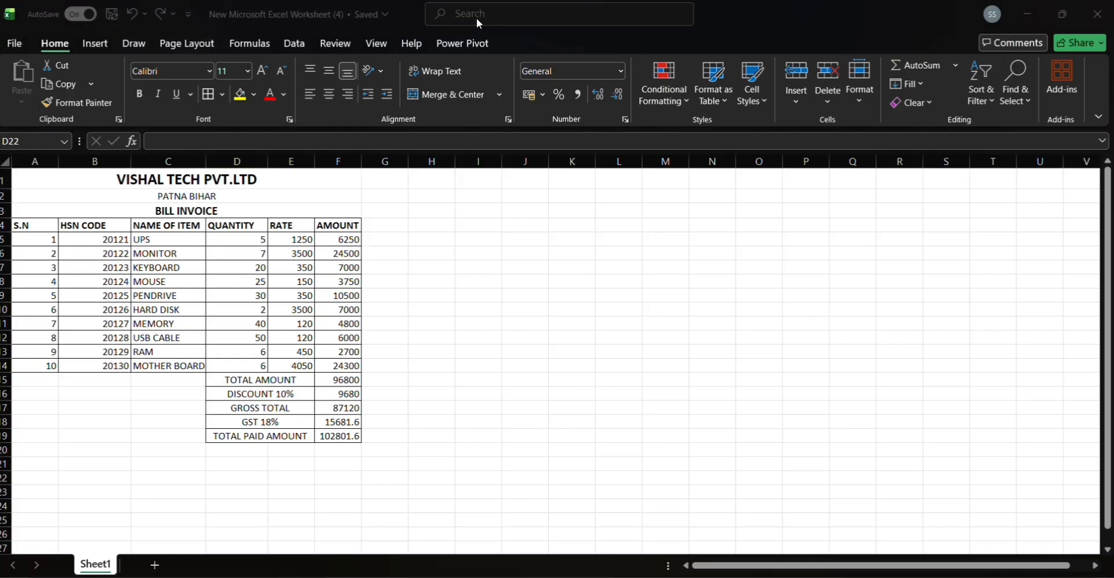
left_click(294, 281)
left_click(295, 281)
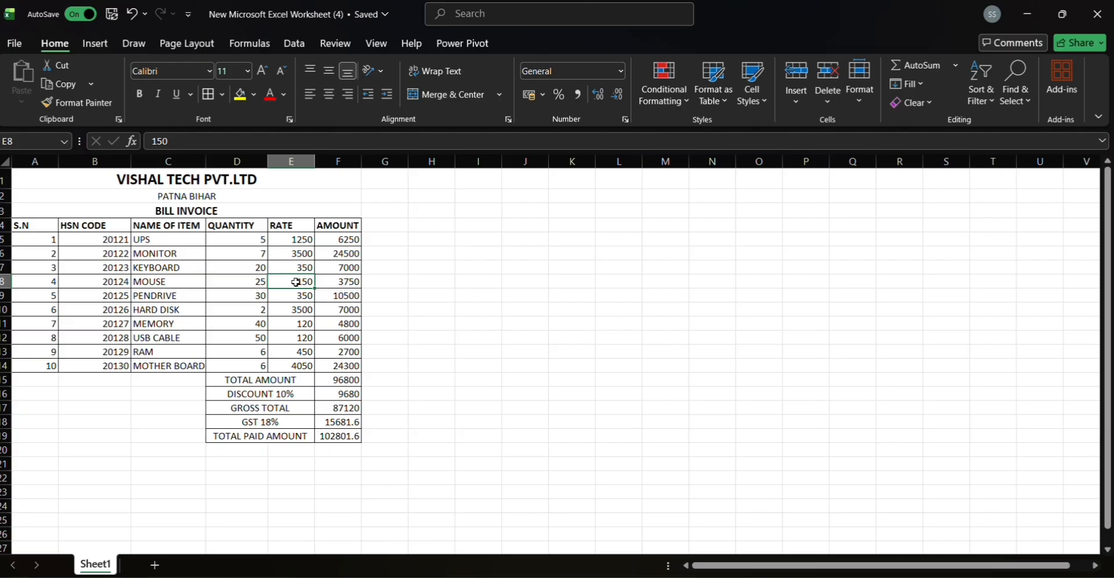
key("BackSpace")
type("1")
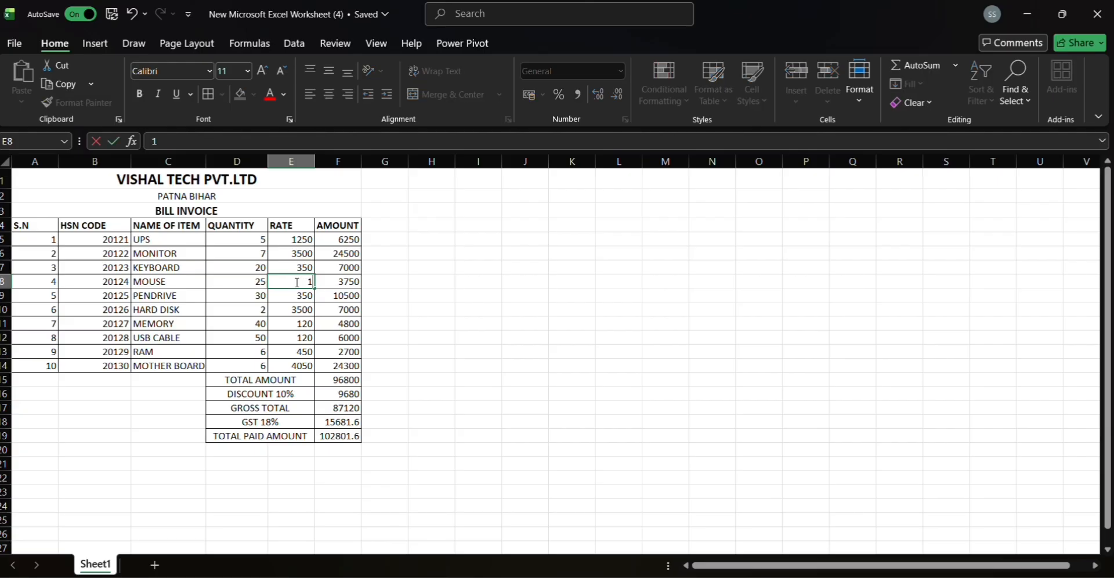
type("60")
left_click(426, 260)
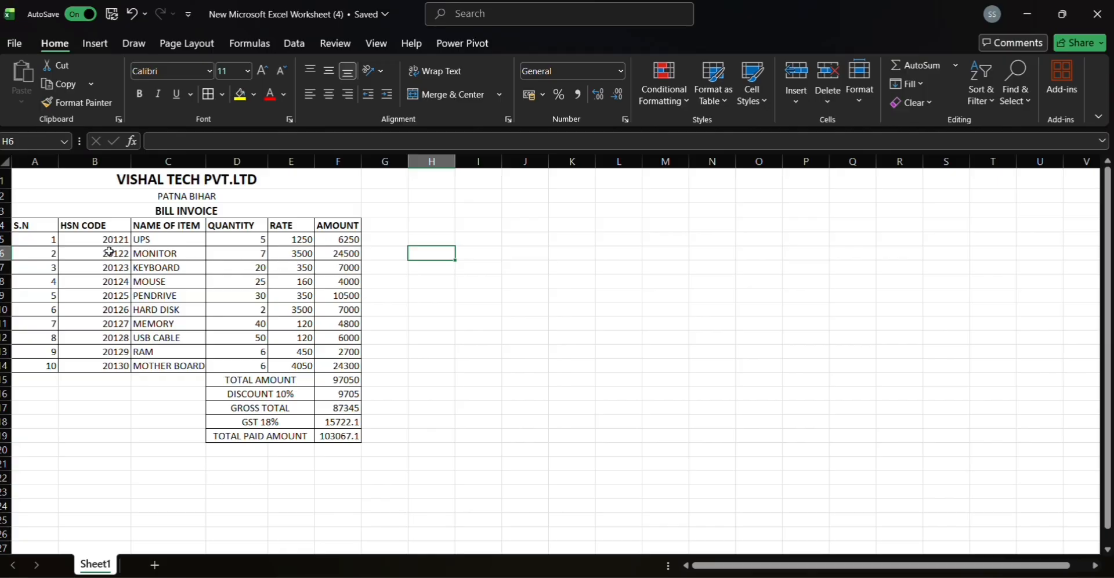
Fill the table header row A4:F4 with the medium gray theme color and deselect it
left_click_drag(24, 226, 329, 231)
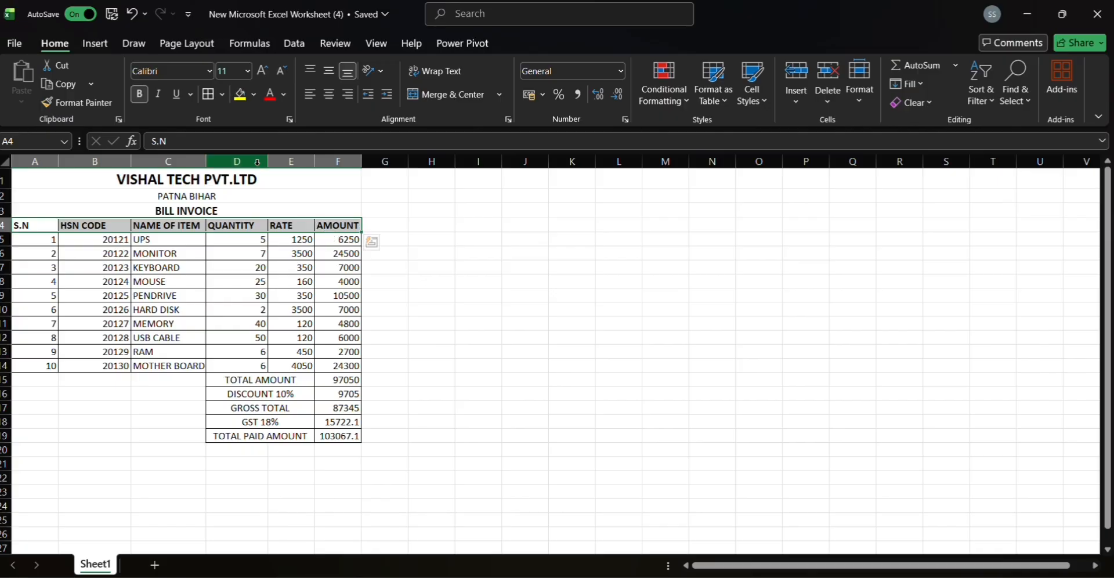
left_click(253, 94)
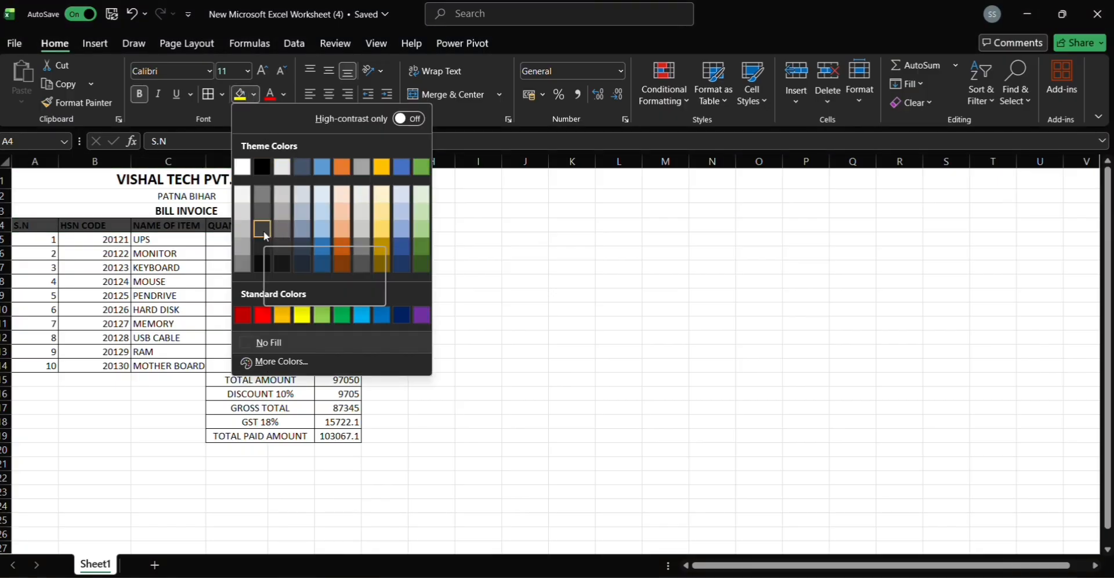
left_click(263, 198)
left_click(478, 253)
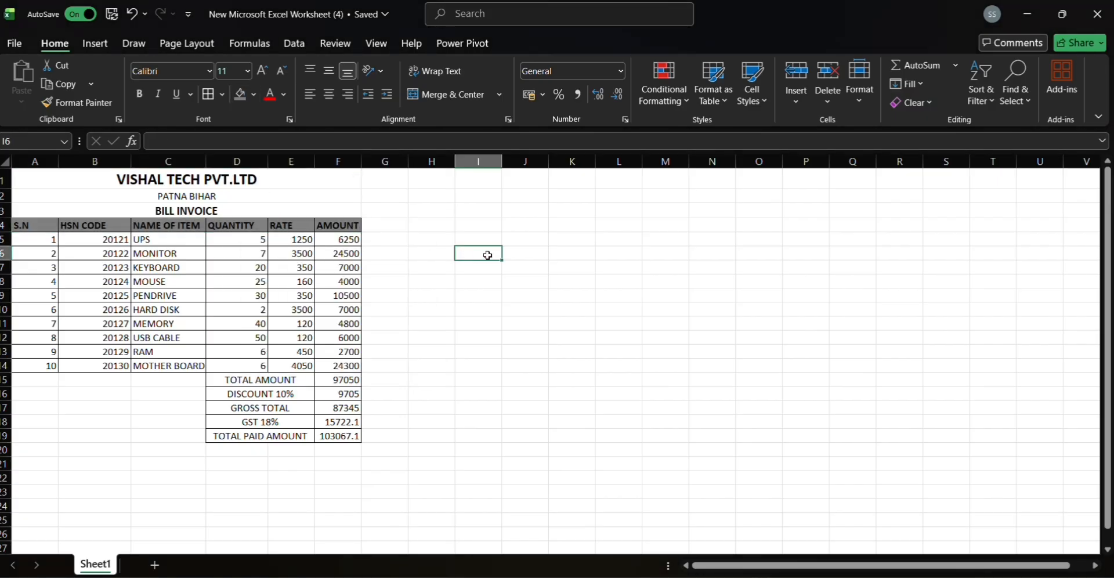